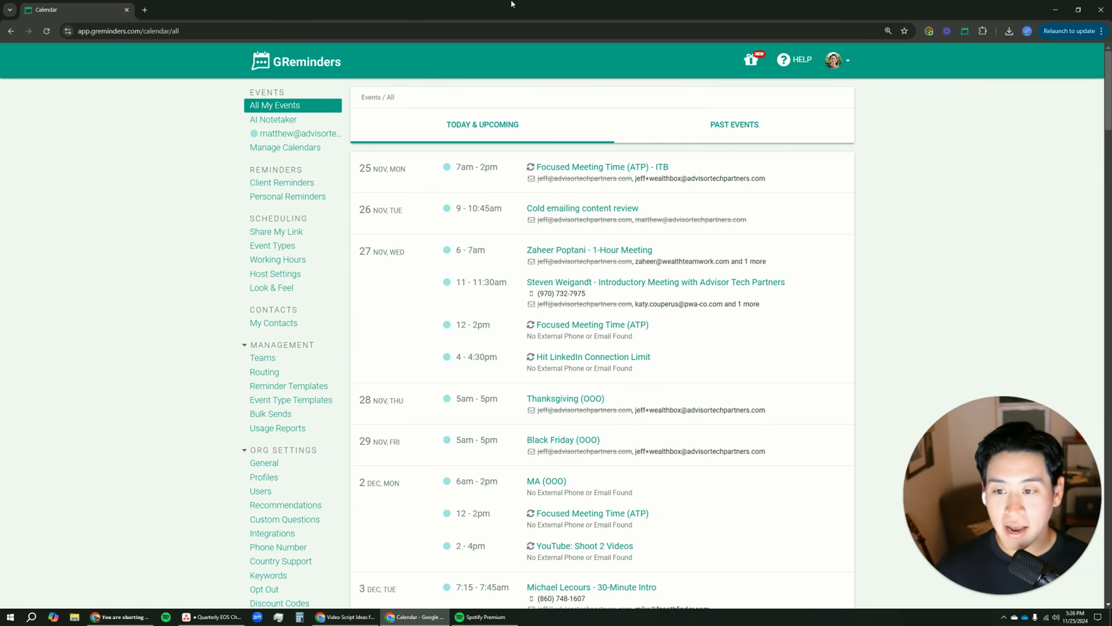
- Open the Bulk Sends page of the Management section
left_click(287, 415)
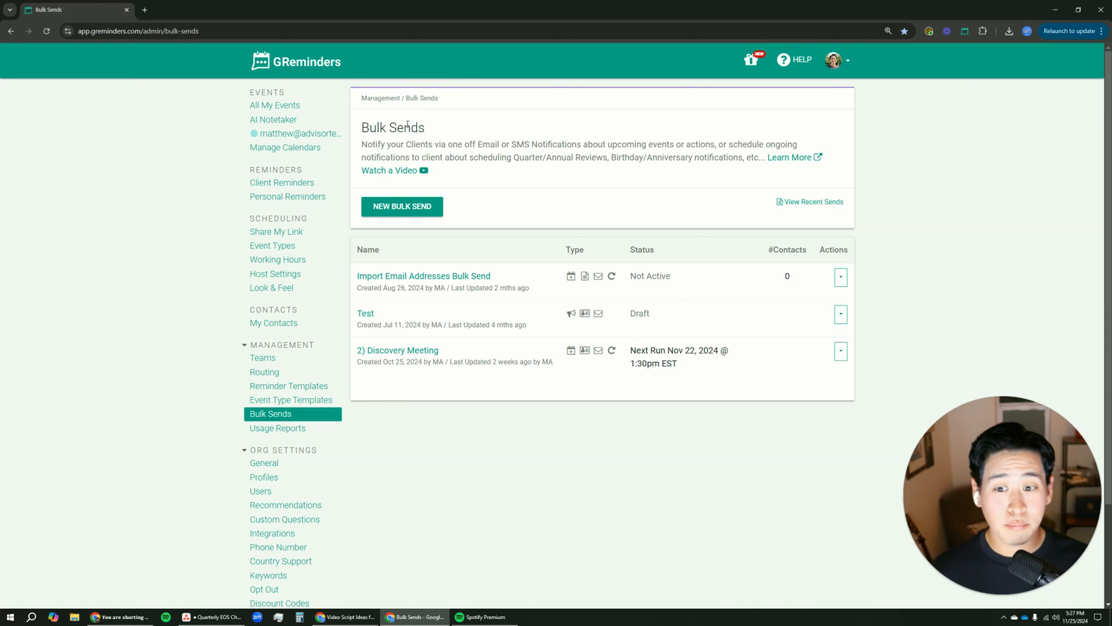
triple_click(408, 126)
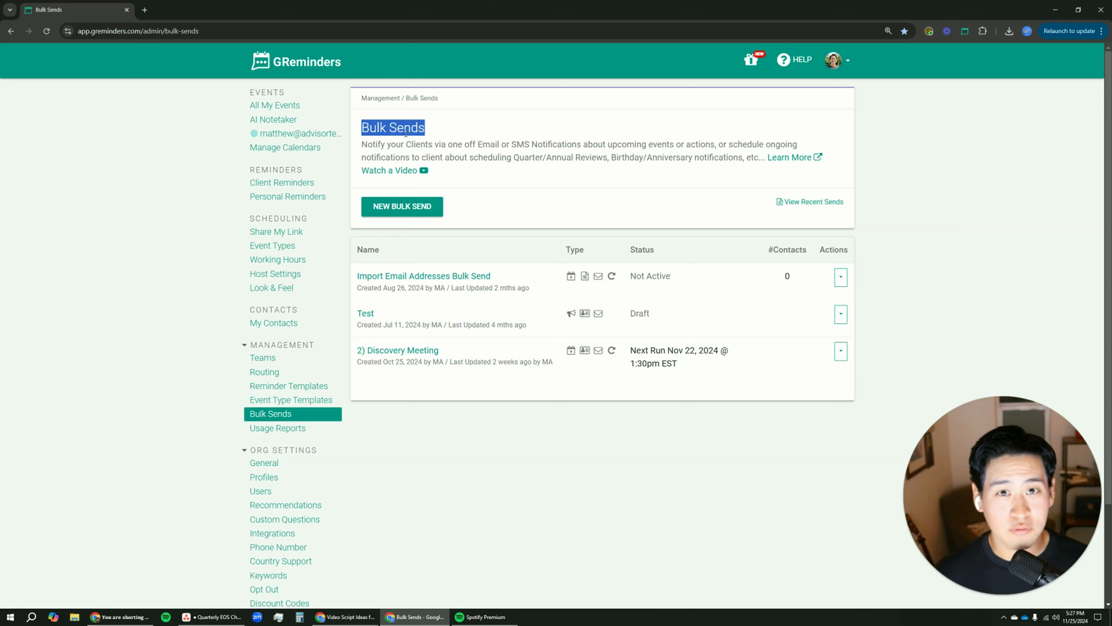
left_click(405, 132)
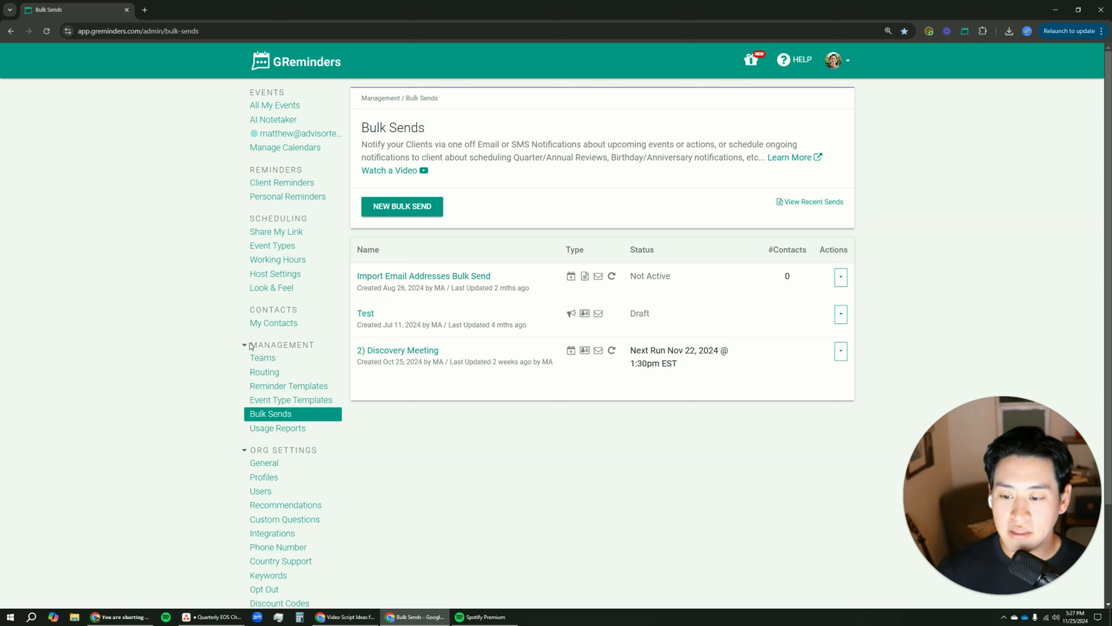
left_click(277, 346)
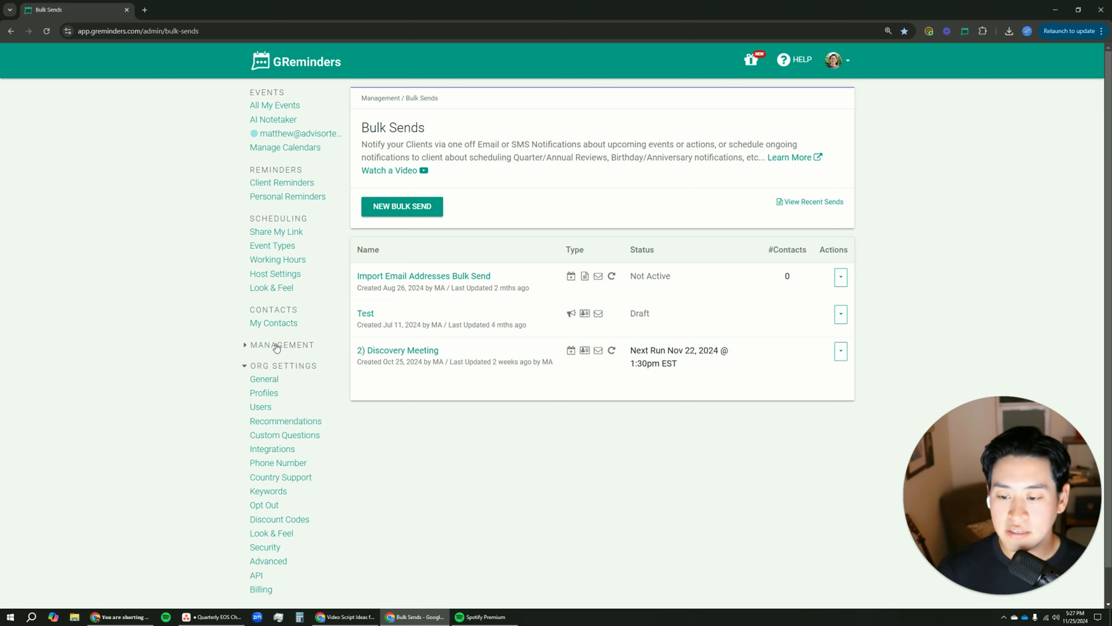
left_click(276, 345)
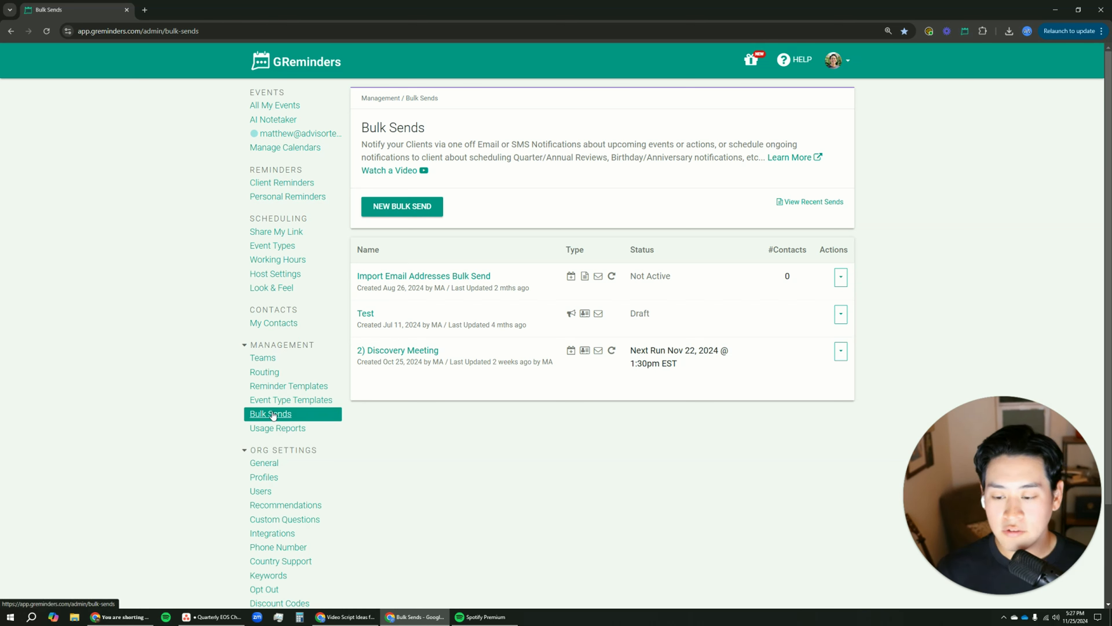
left_click(272, 415)
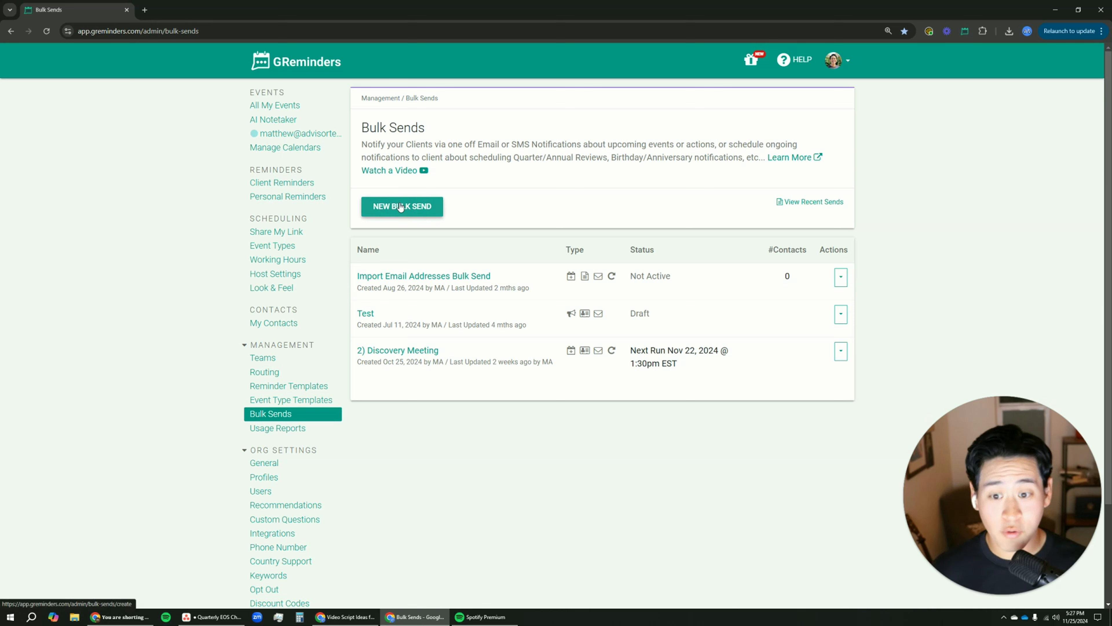
- Start a new bulk send with the type Ongoing Automation and the purpose Request for Appointment
left_click(414, 209)
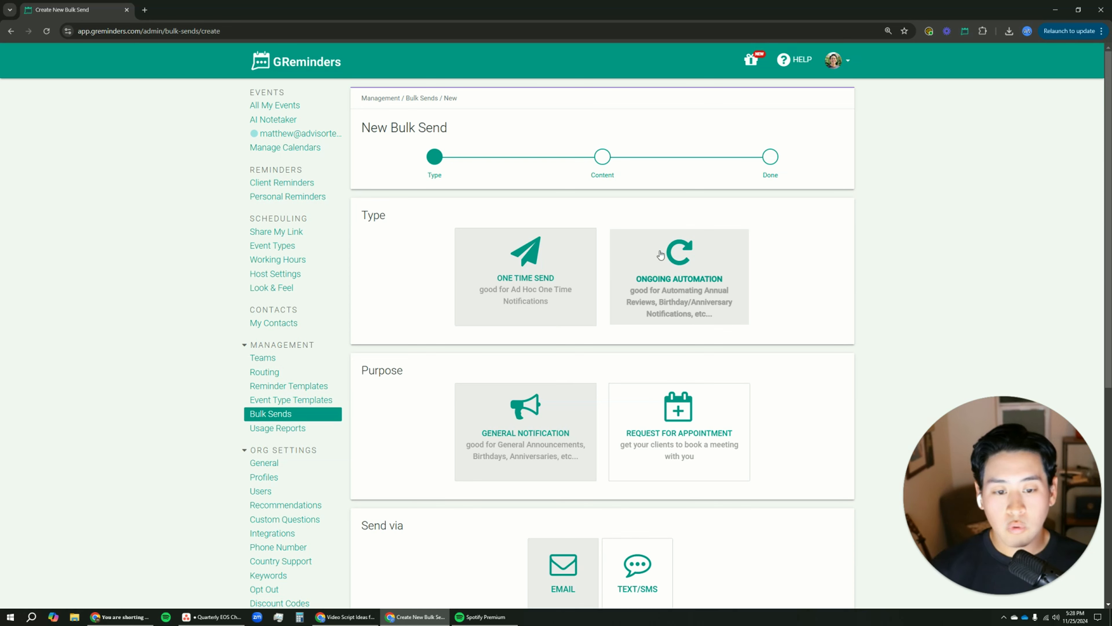
left_click(681, 270)
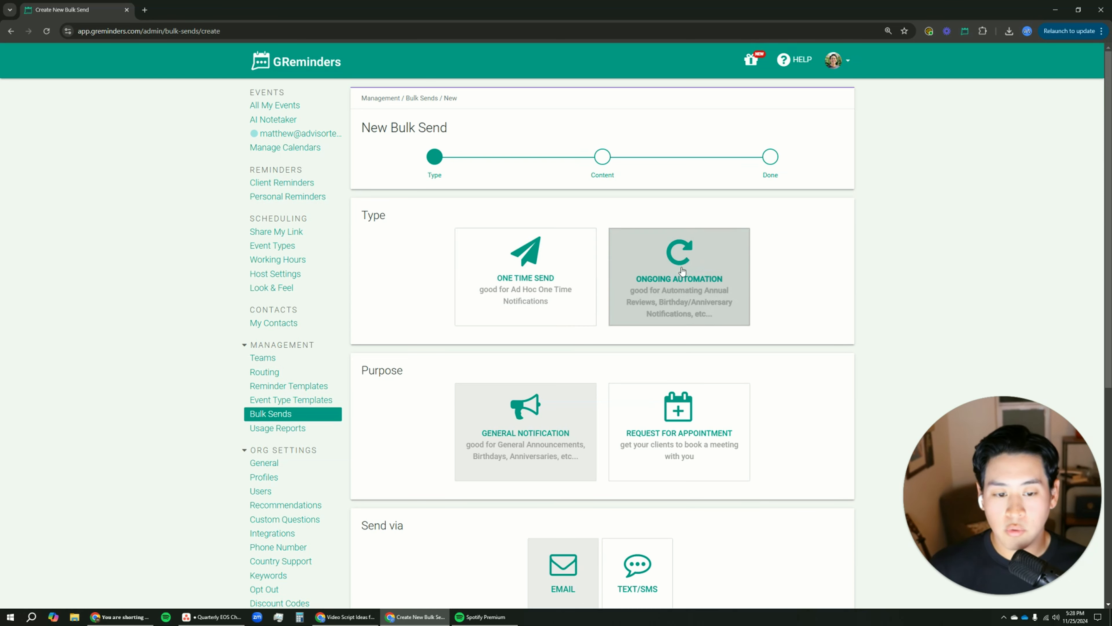
scroll(706, 324, "down", 2)
left_click(707, 325)
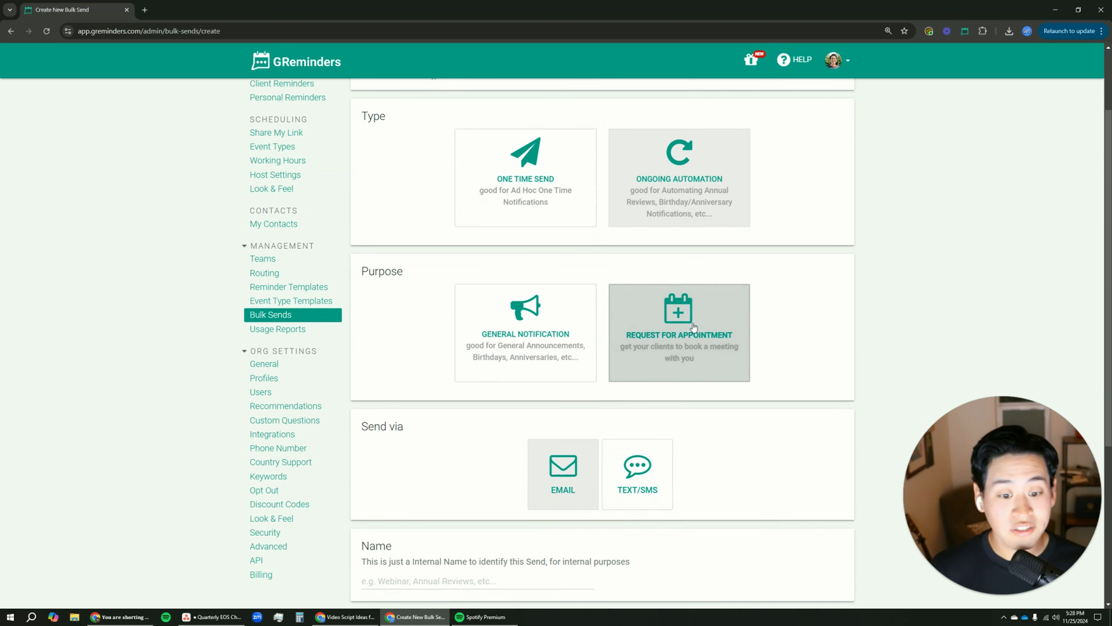
- Switch the delivery channel to Text/SMS and back to Email
scroll(701, 326, "down", 4)
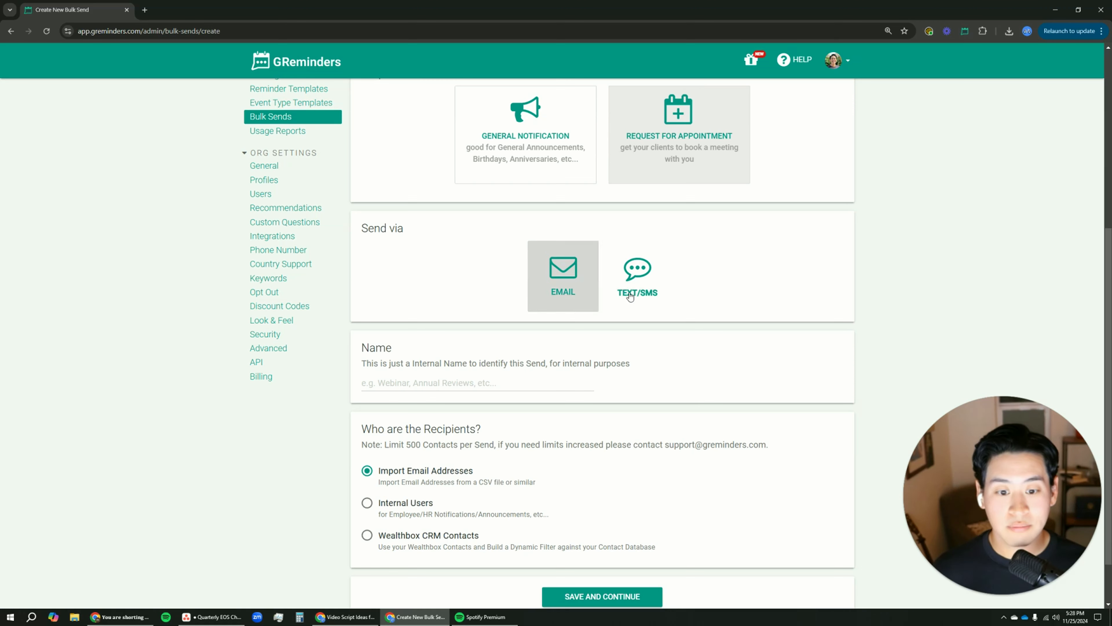
left_click(605, 282)
left_click(587, 279)
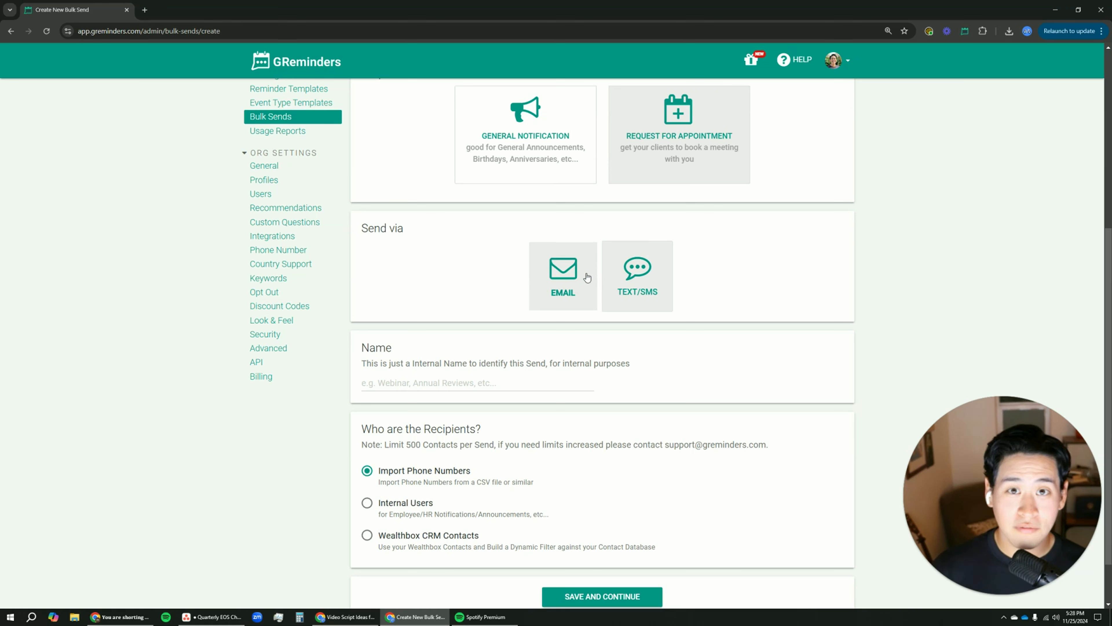
left_click(587, 277)
- Name the bulk send "Annual Reviews (Feb)"
left_click(426, 384)
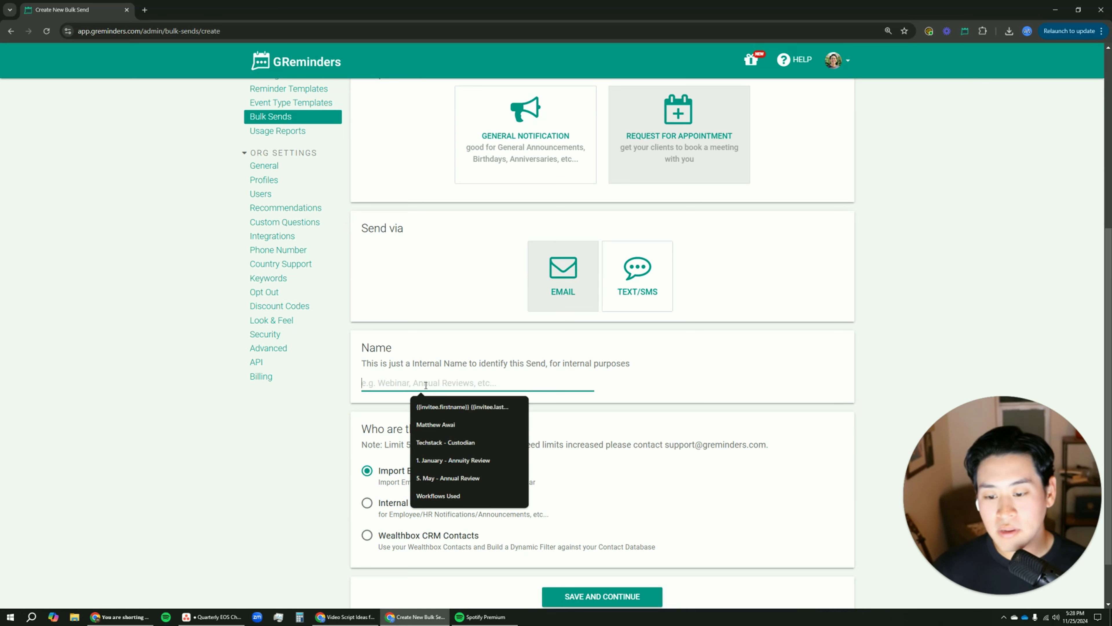
type("Annua")
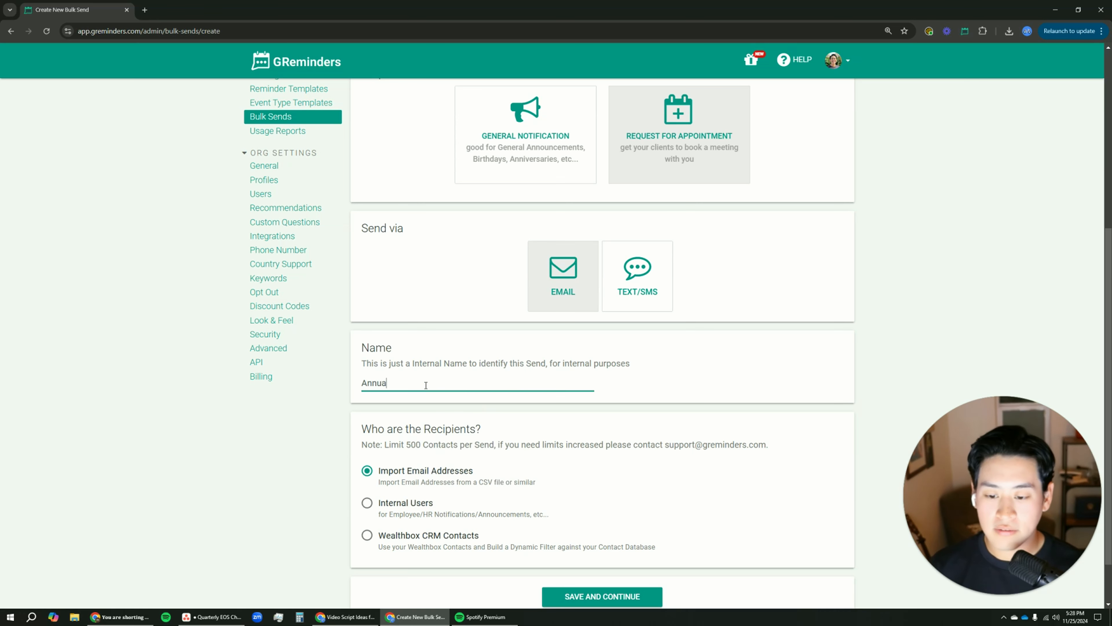
type("l Reviews f")
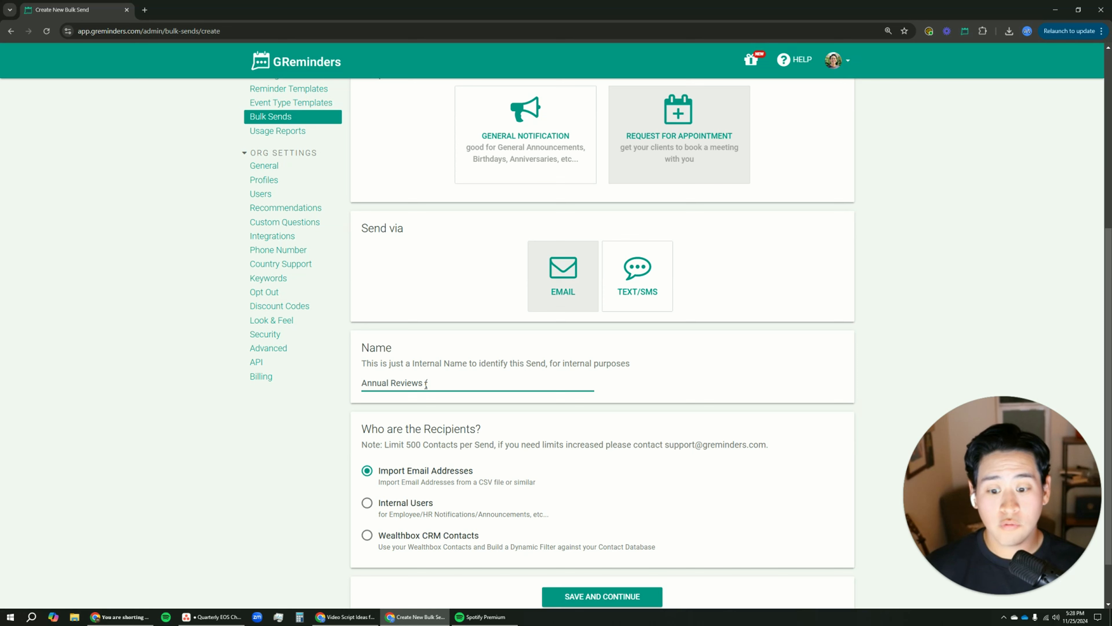
key("BackSpace")
type("(Feb)")
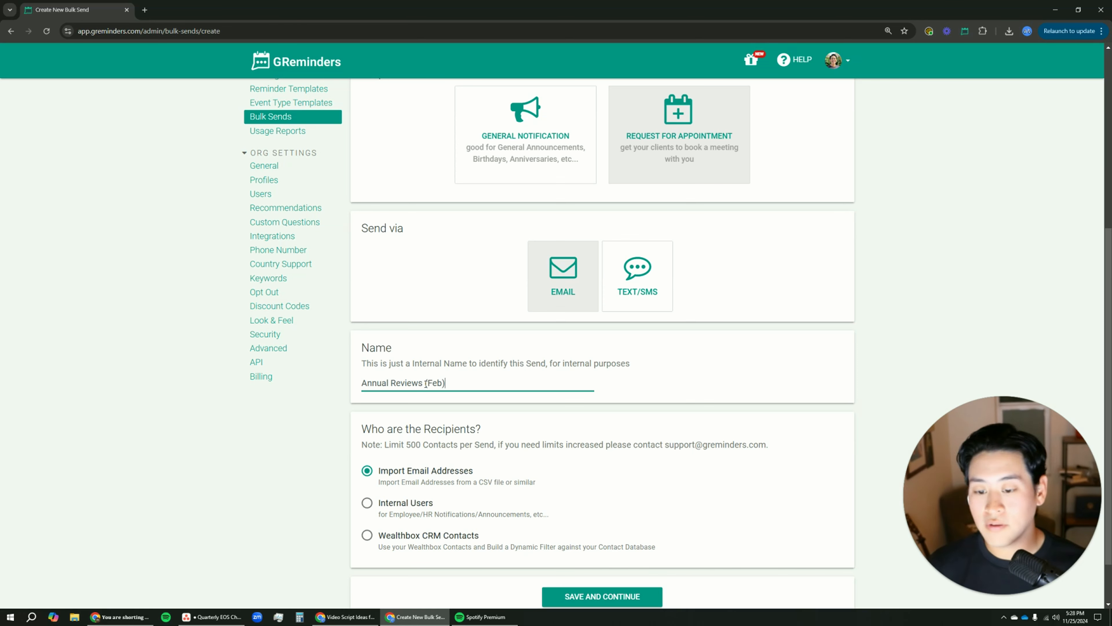
- Choose Wealthbox CRM Contacts as the recipients, then save and continue to the content stage
scroll(434, 478, "down", 2)
left_click(433, 477)
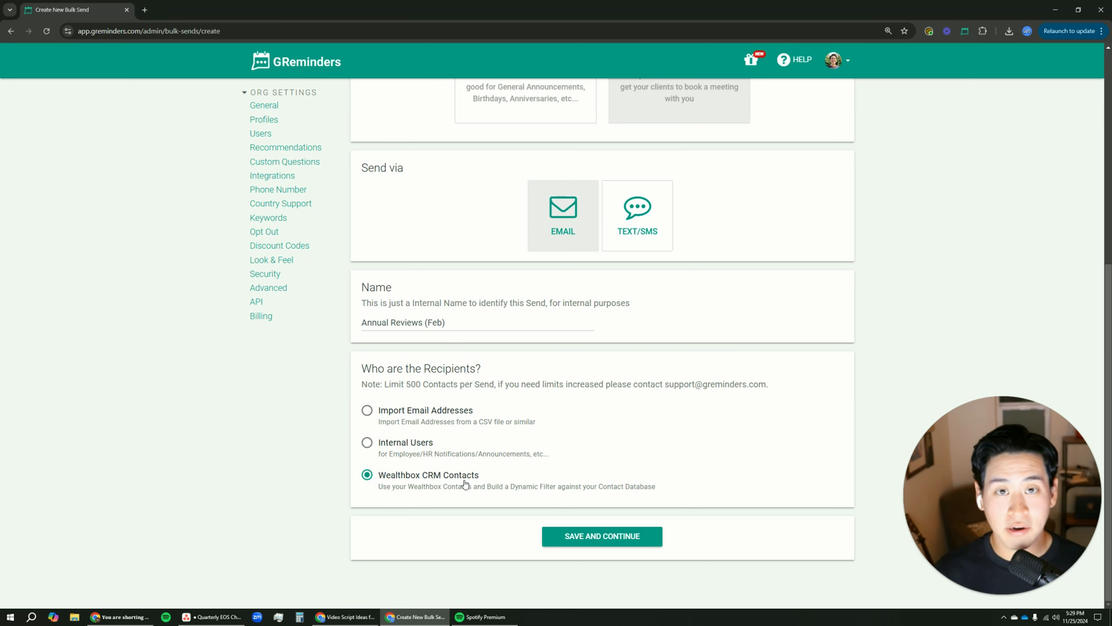
left_click(612, 543)
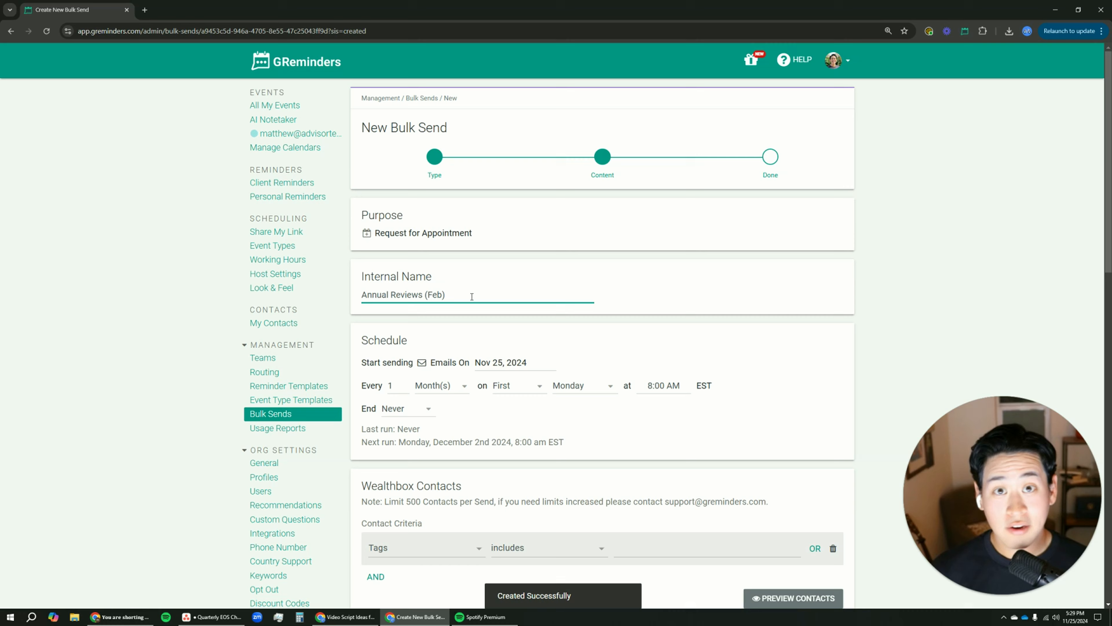
- Look over the schedule, contact criteria, event type targets and email content sections of the new bulk send
scroll(466, 354, "down", 5)
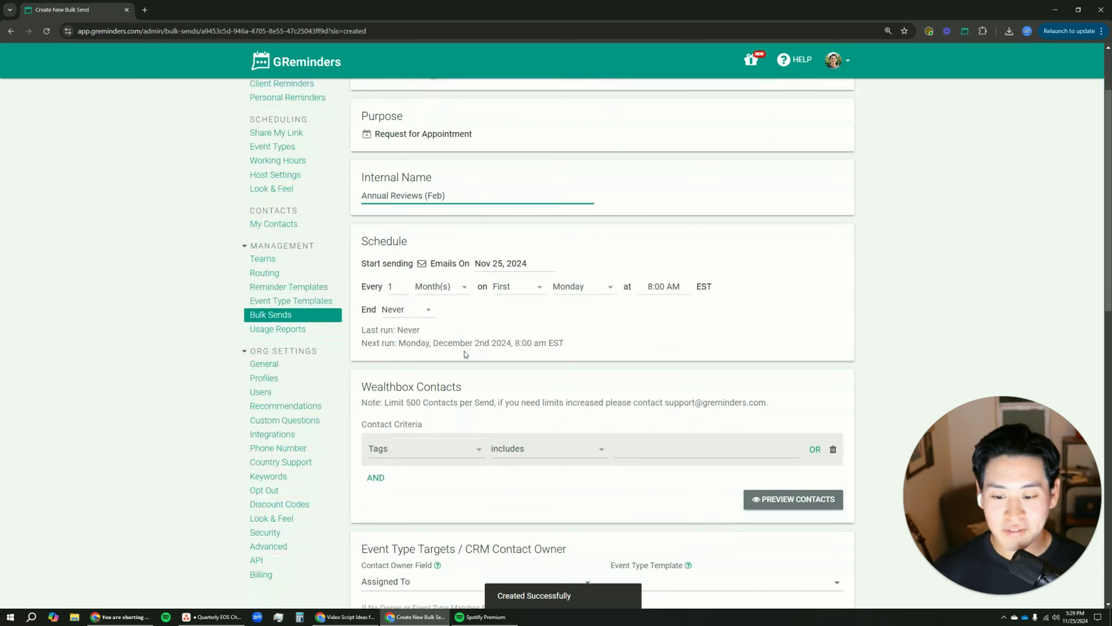
scroll(465, 354, "down", 7)
scroll(464, 363, "up", 8)
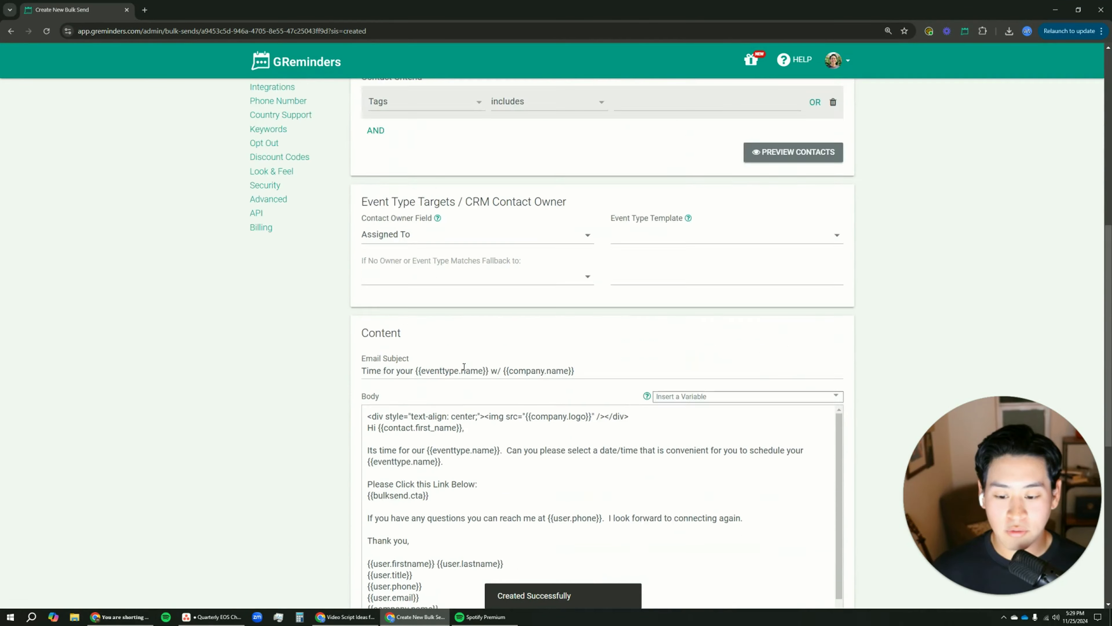
scroll(464, 366, "up", 2)
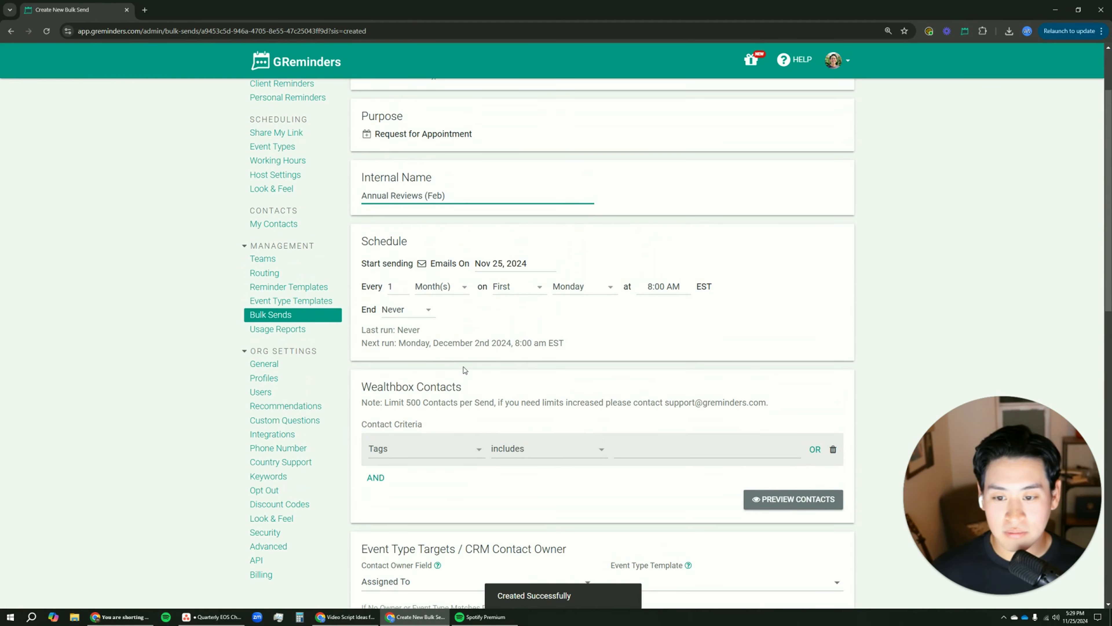
double_click(375, 242)
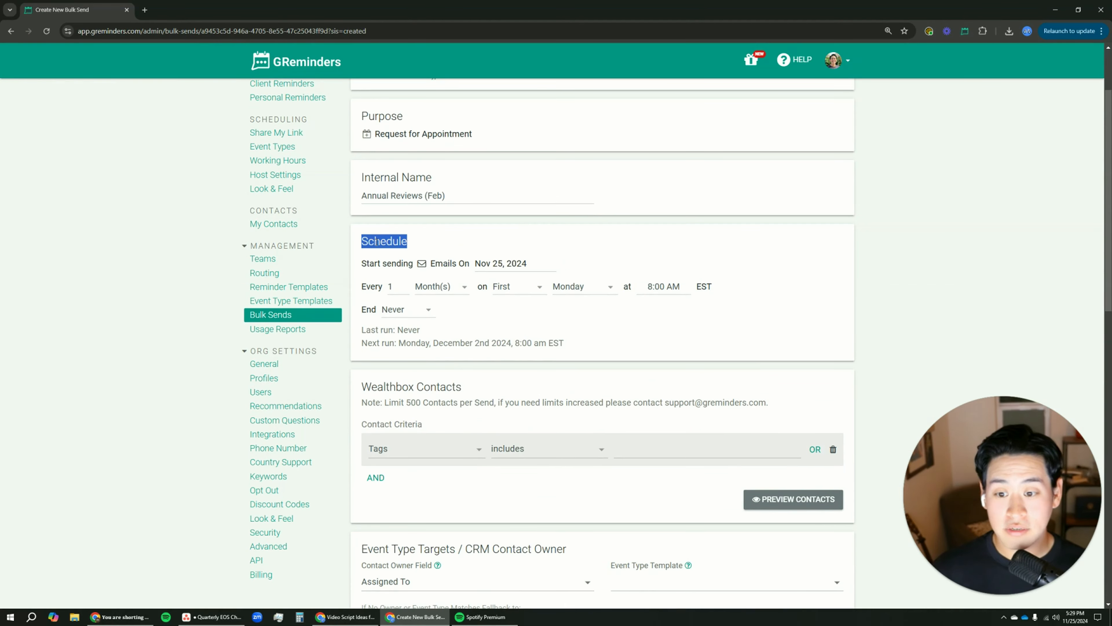
left_click(489, 262)
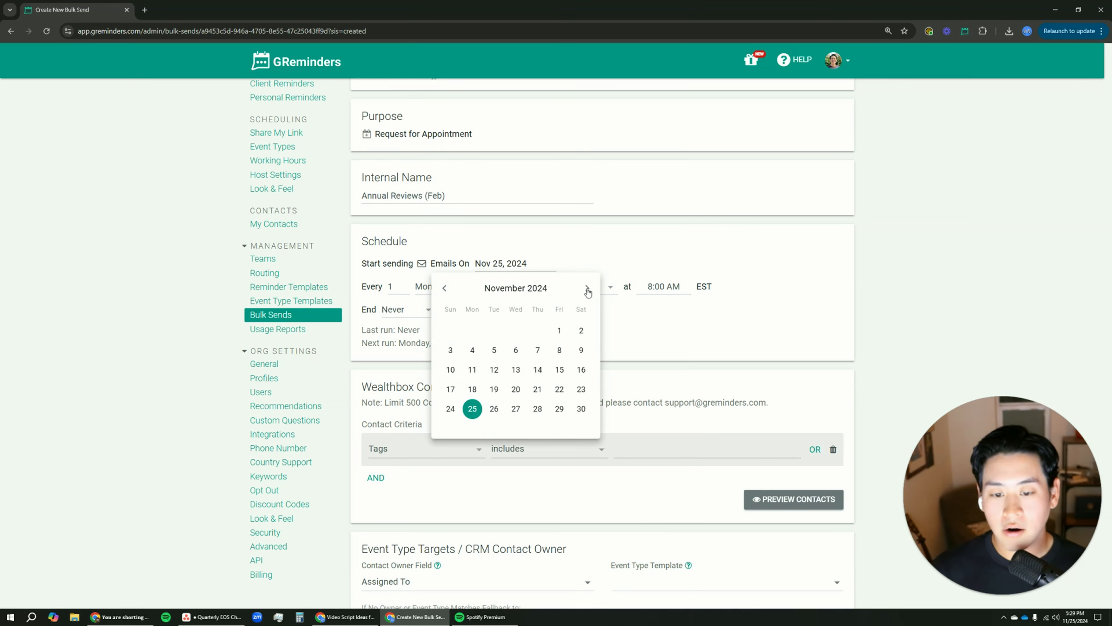
left_click(587, 289)
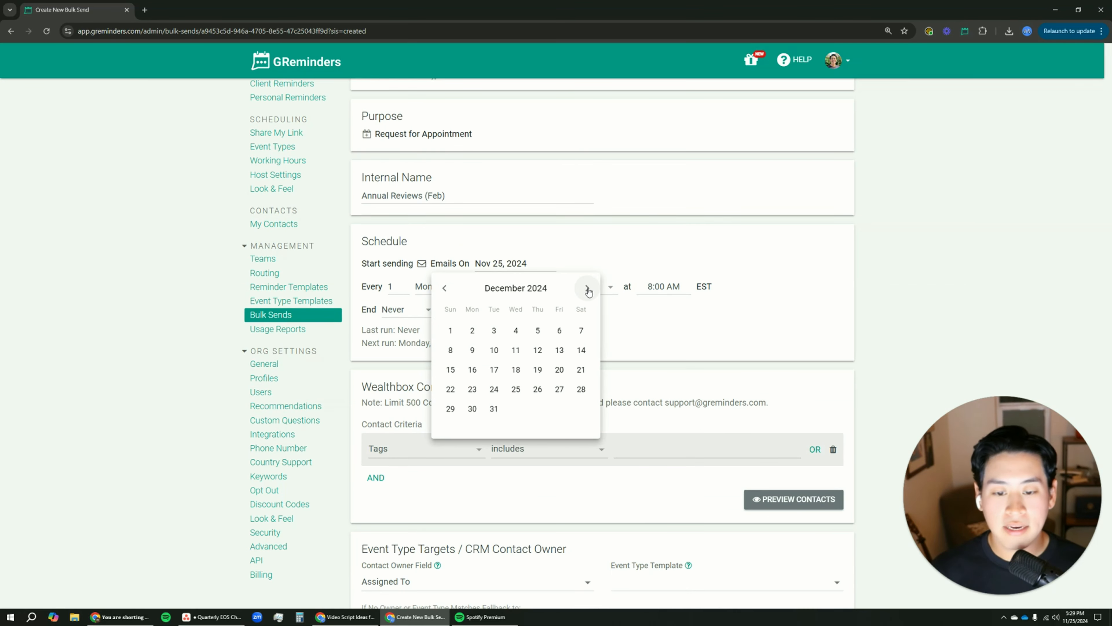
left_click(462, 200)
left_click(544, 264)
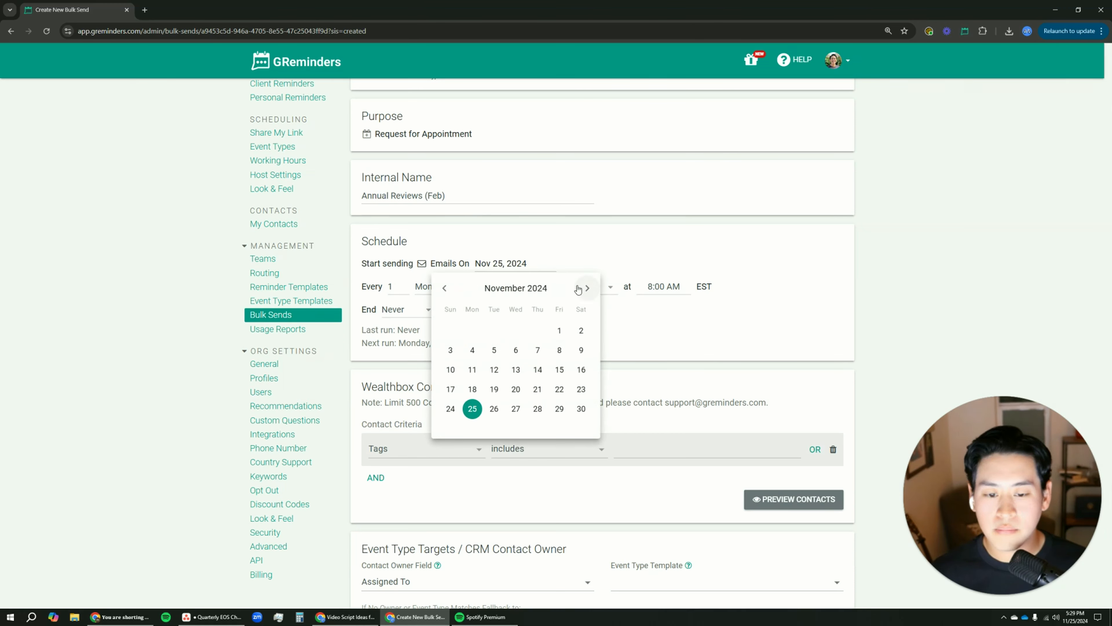
left_click(586, 288)
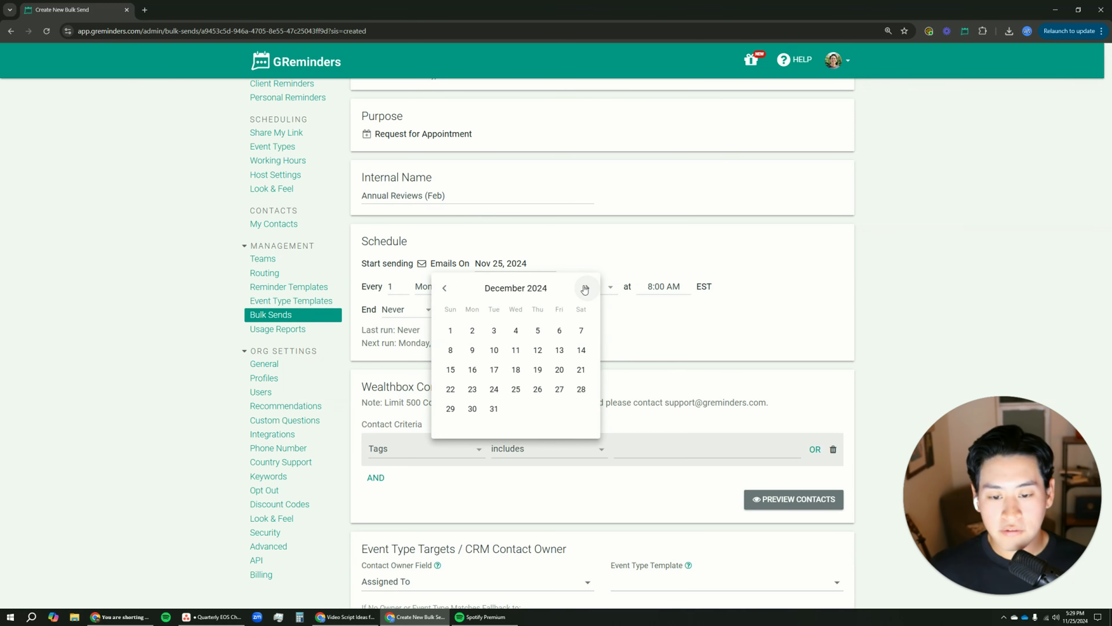
left_click(585, 289)
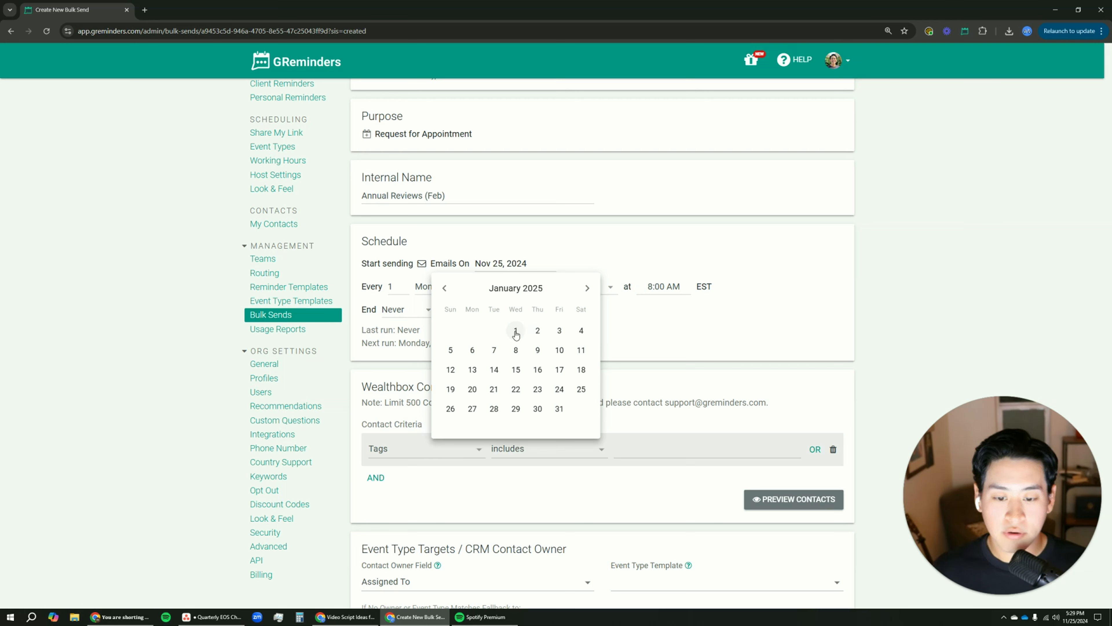
left_click(414, 195)
triple_click(414, 196)
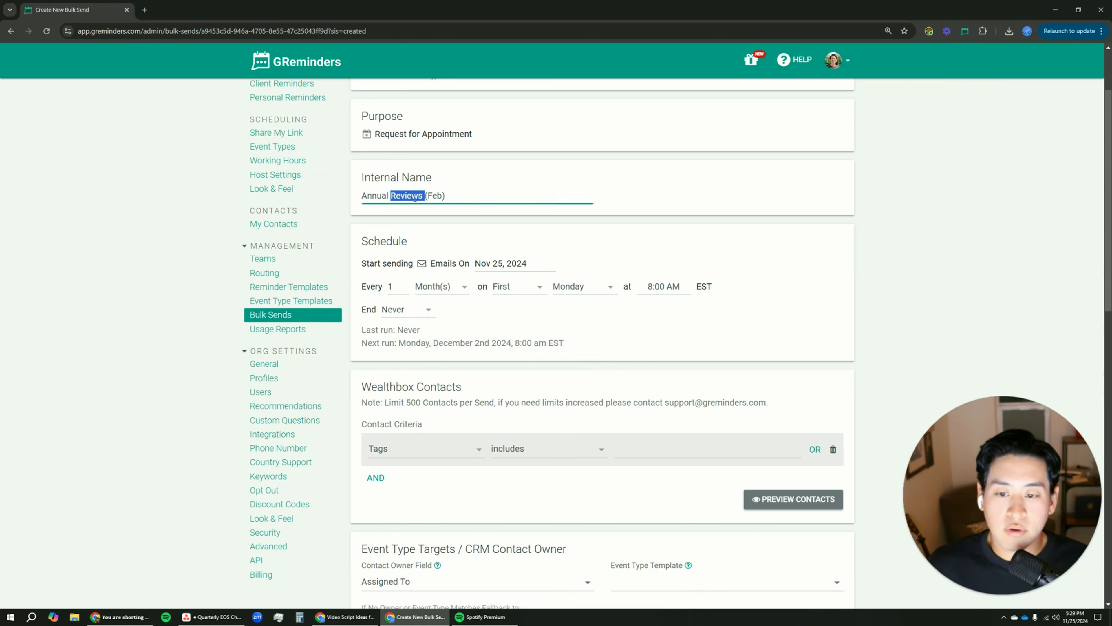
left_click(470, 193)
- Set the date on which the emails start sending to Jan 3, 2025
left_click(500, 263)
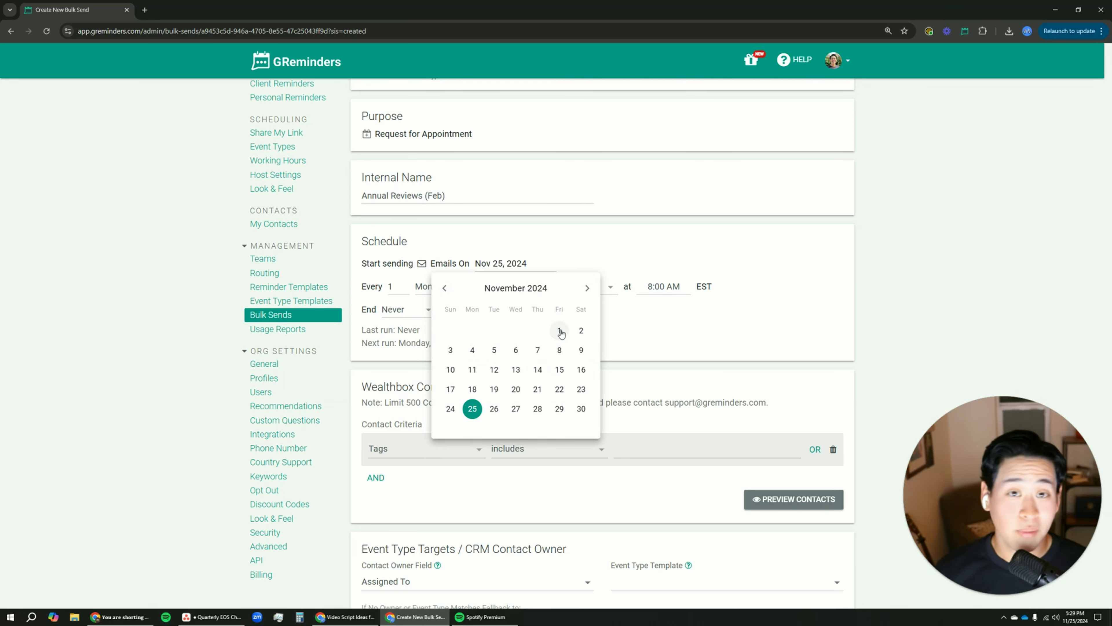
left_click(587, 288)
left_click(587, 288)
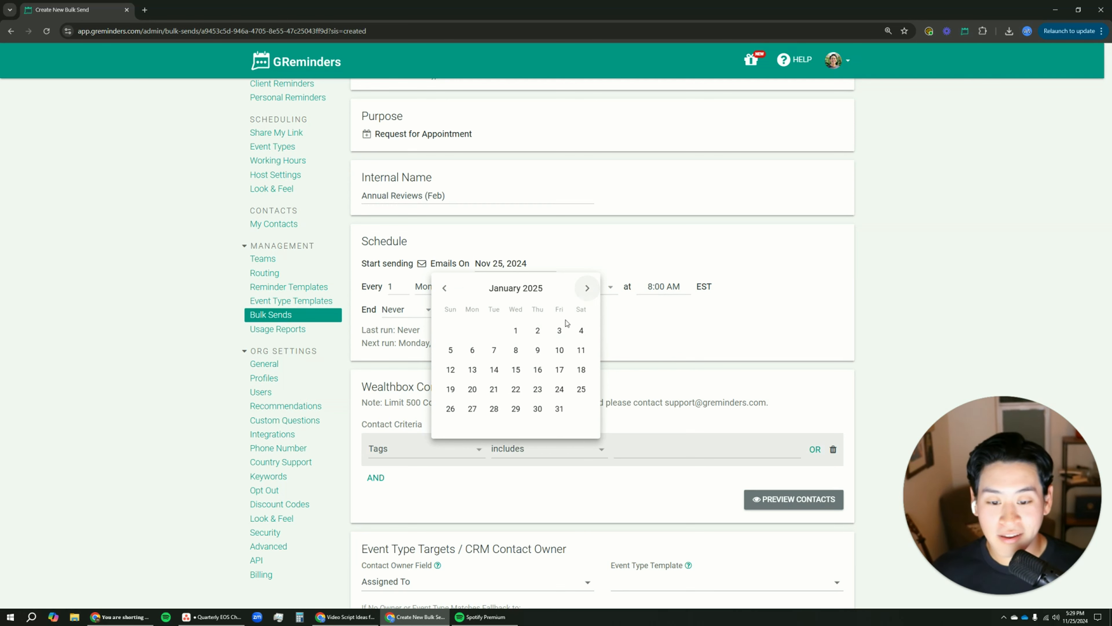
left_click(559, 330)
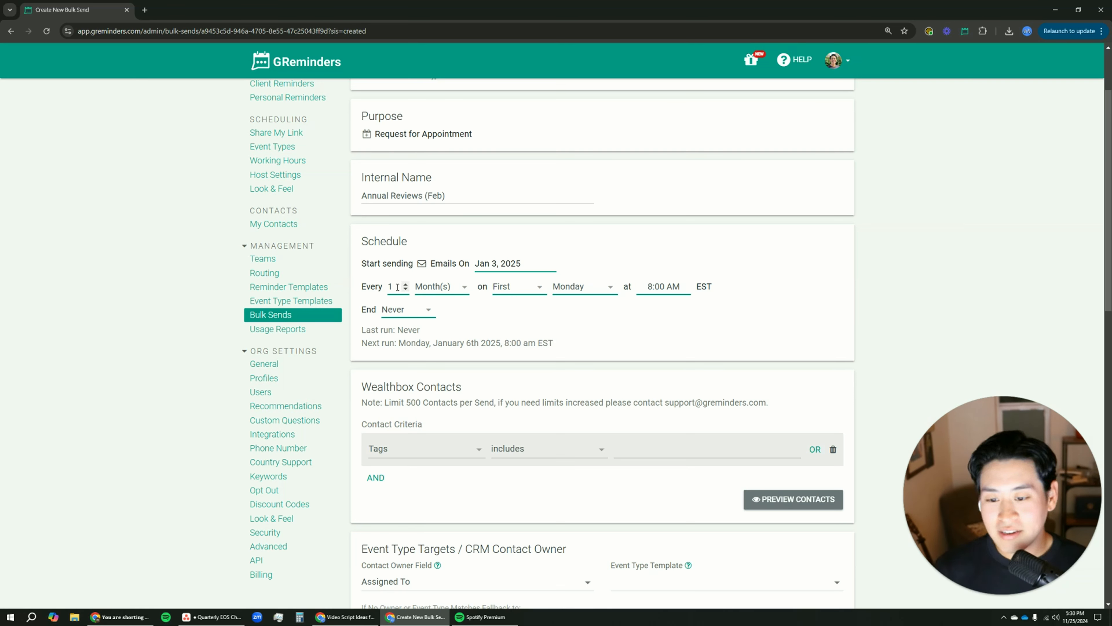
- Set the sending schedule to repeat every 12 months
left_click(444, 291)
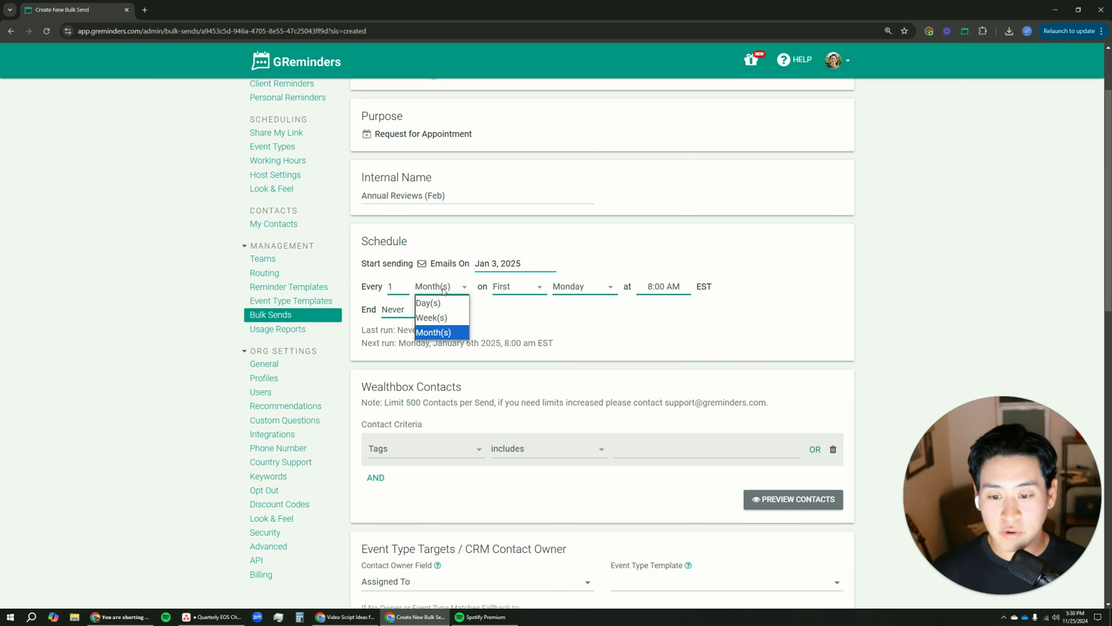
left_click(440, 333)
left_click(396, 288)
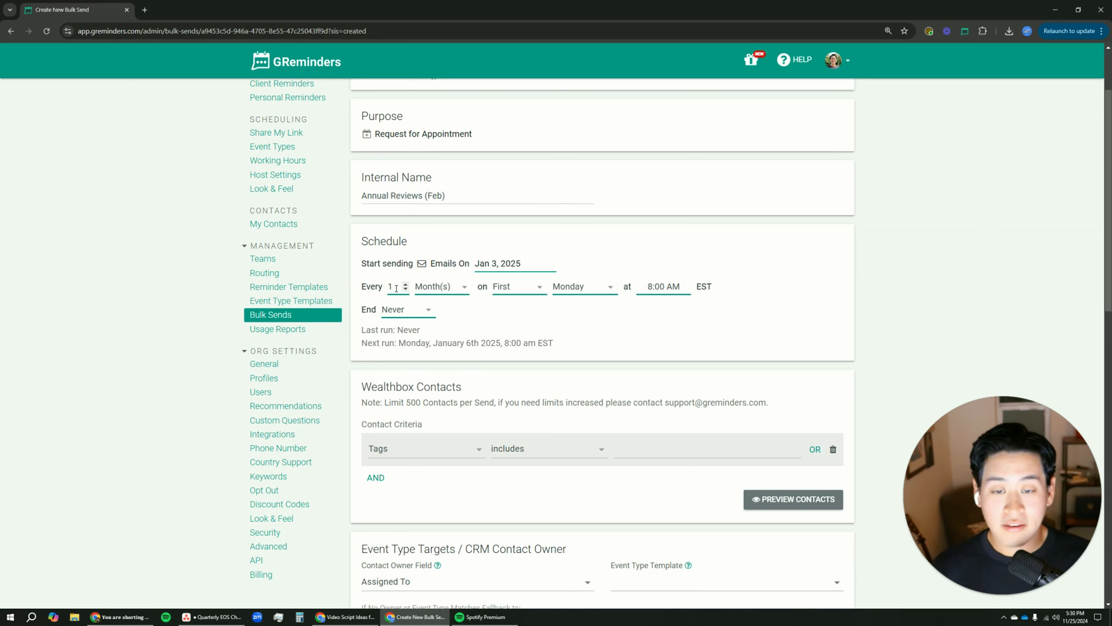
left_click(456, 197)
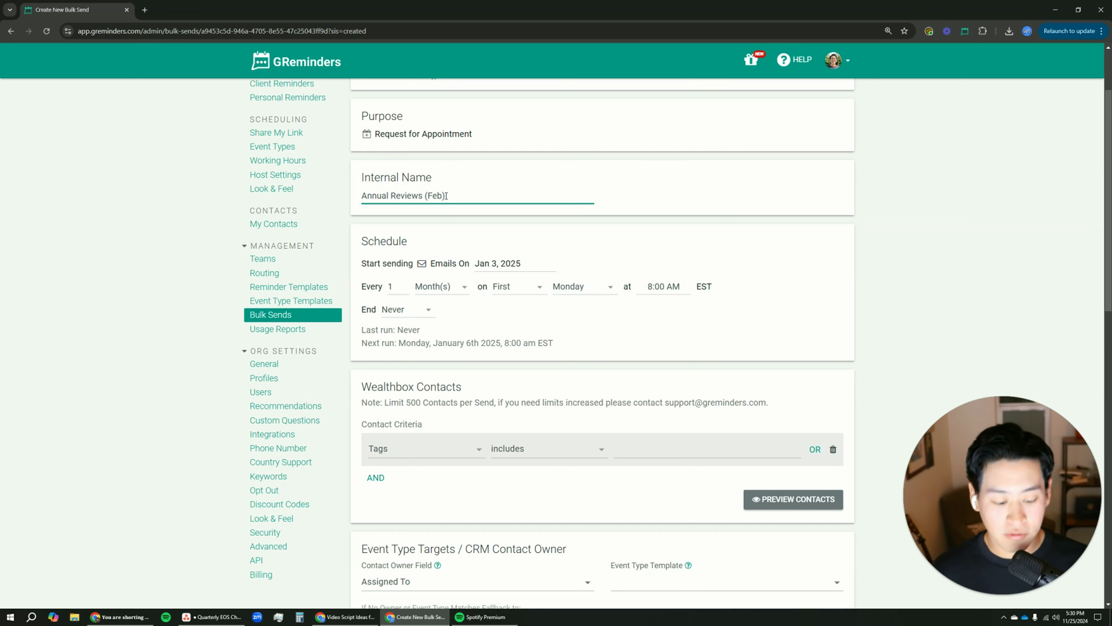
left_click(403, 284)
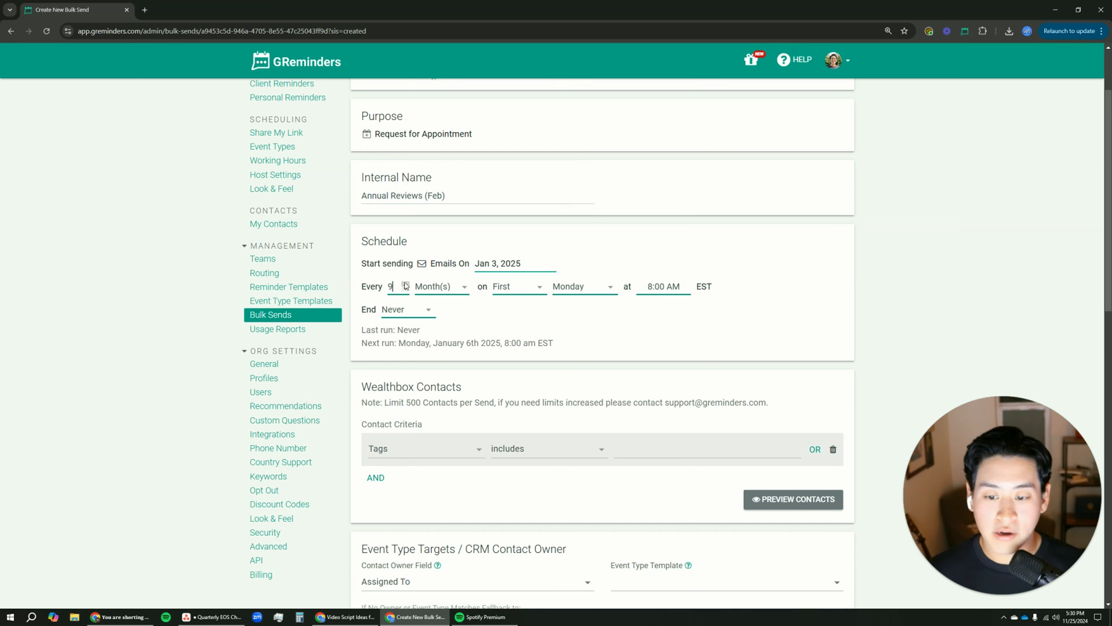
key("BackSpace")
type("12")
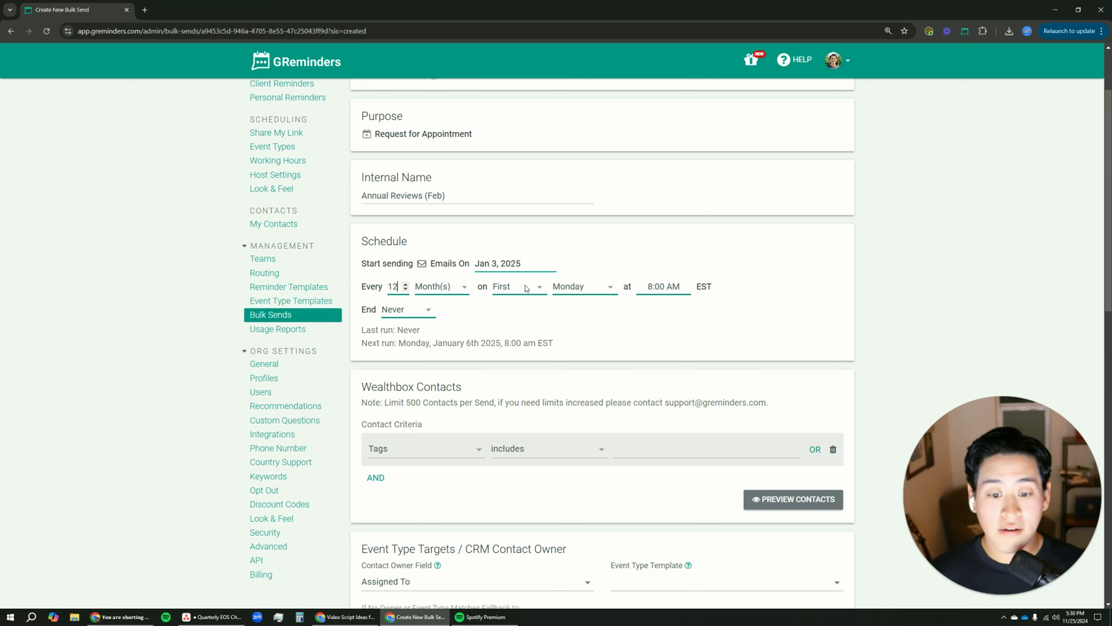
- Try the Day, First Monday and Second Monday options for the schedule's monthly recurrence
left_click(516, 287)
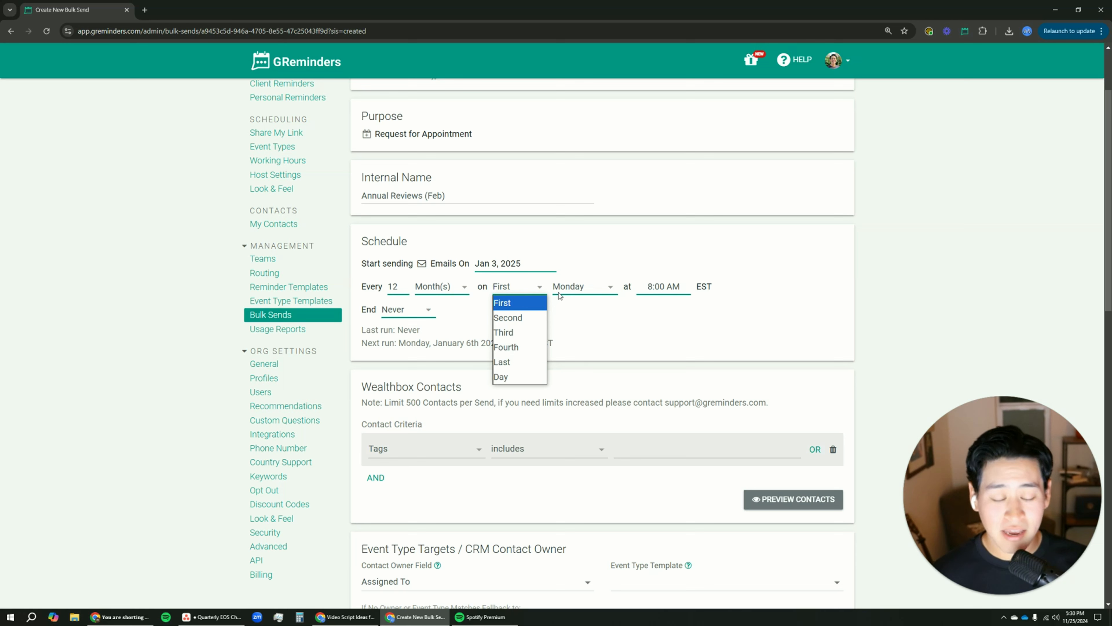
left_click(513, 376)
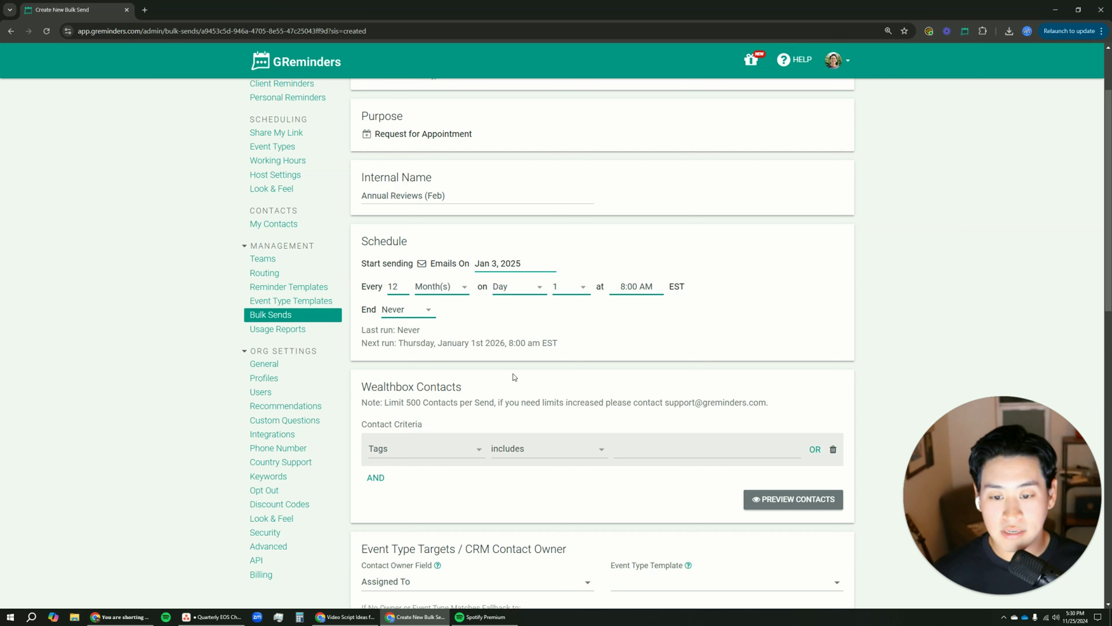
left_click(521, 289)
left_click(519, 302)
left_click(580, 289)
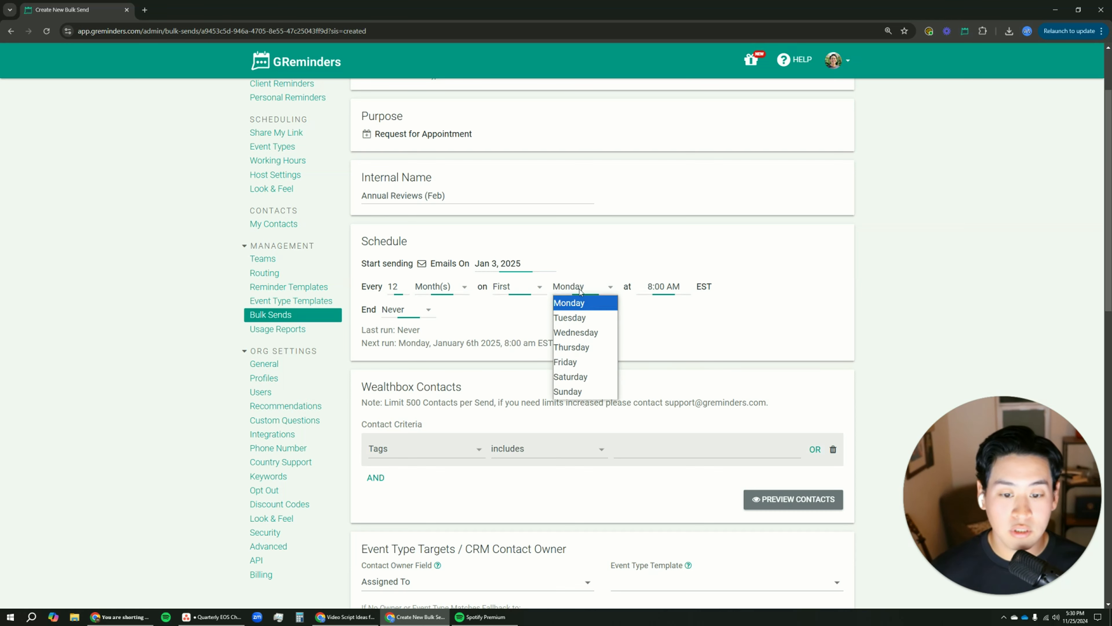
left_click(581, 303)
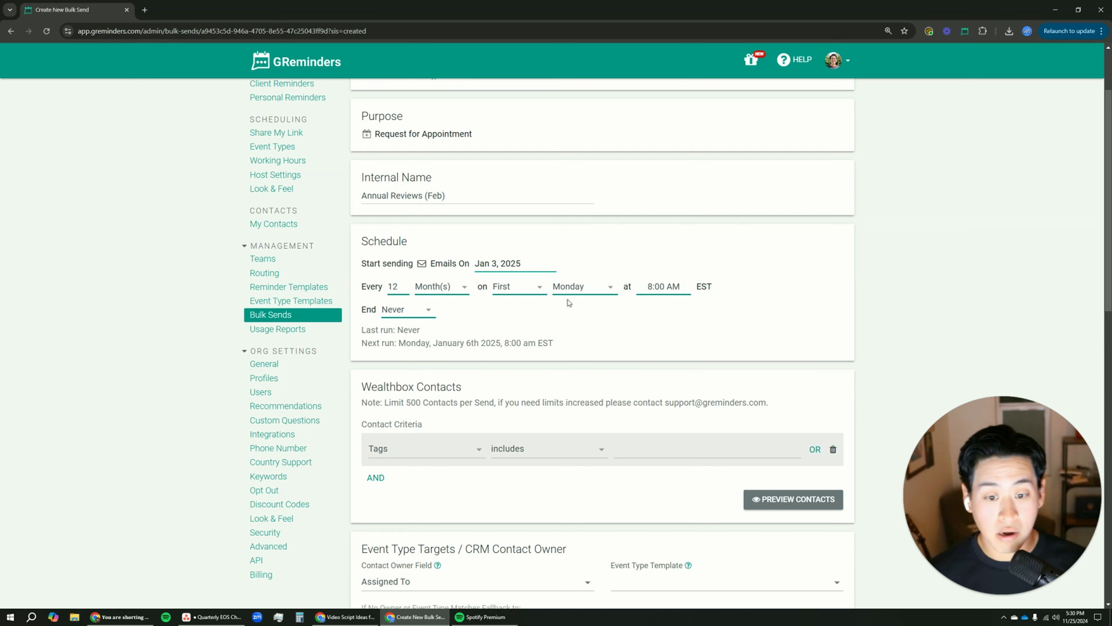
left_click(535, 289)
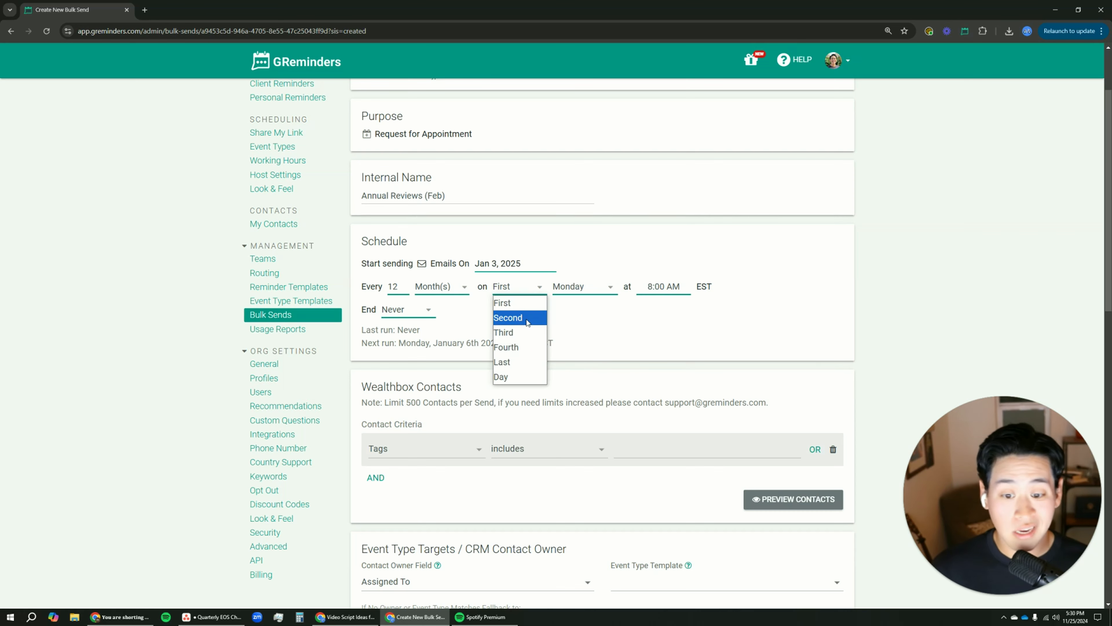
left_click(528, 318)
left_click(570, 289)
- Set the 12-month schedule to run on Day 3 of the month
left_click(536, 289)
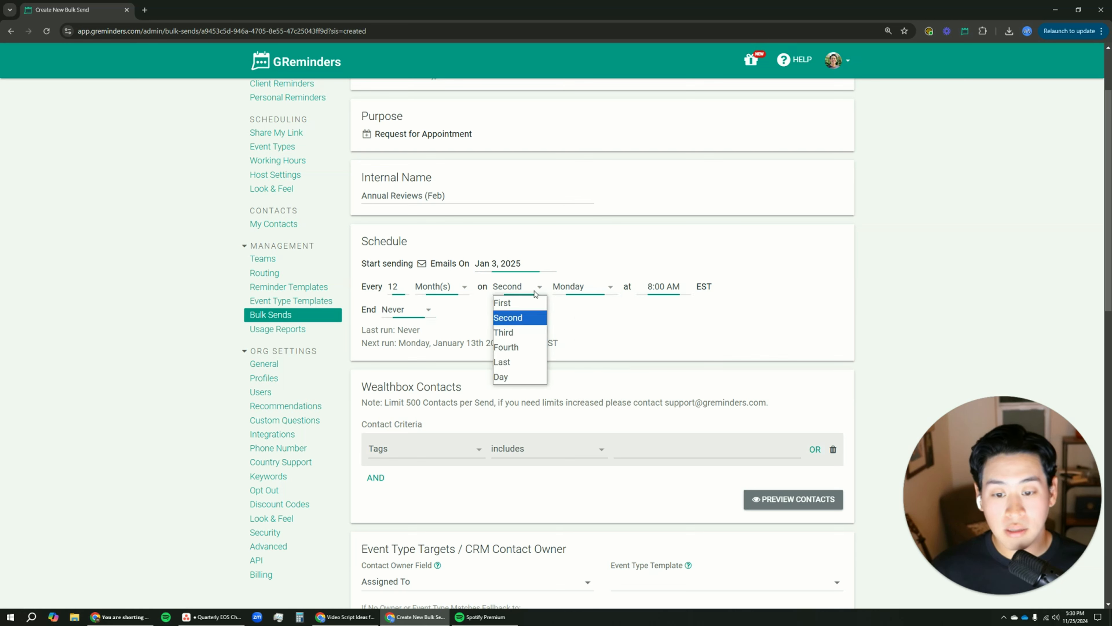
left_click(524, 377)
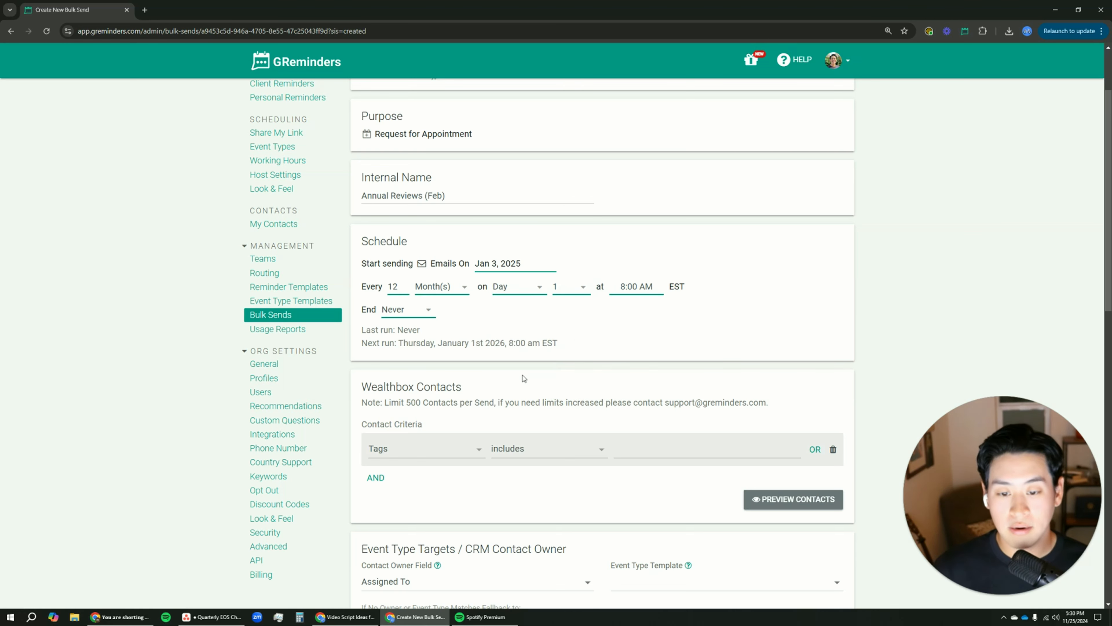
left_click(567, 288)
left_click(568, 331)
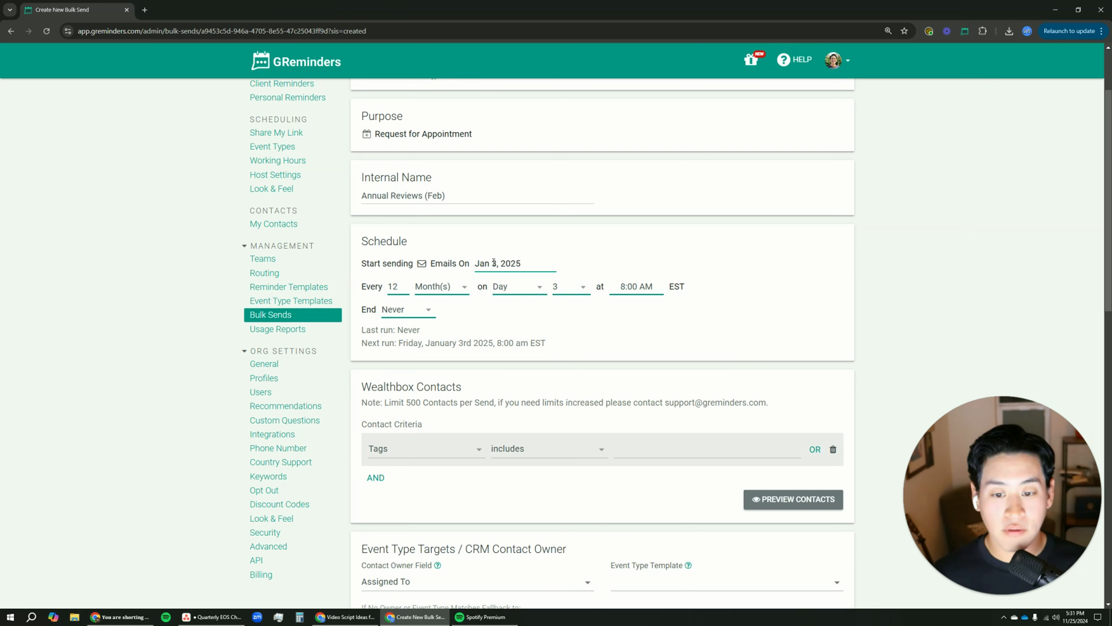
- Set the schedule's sending time to 11:00 AM
left_click(634, 286)
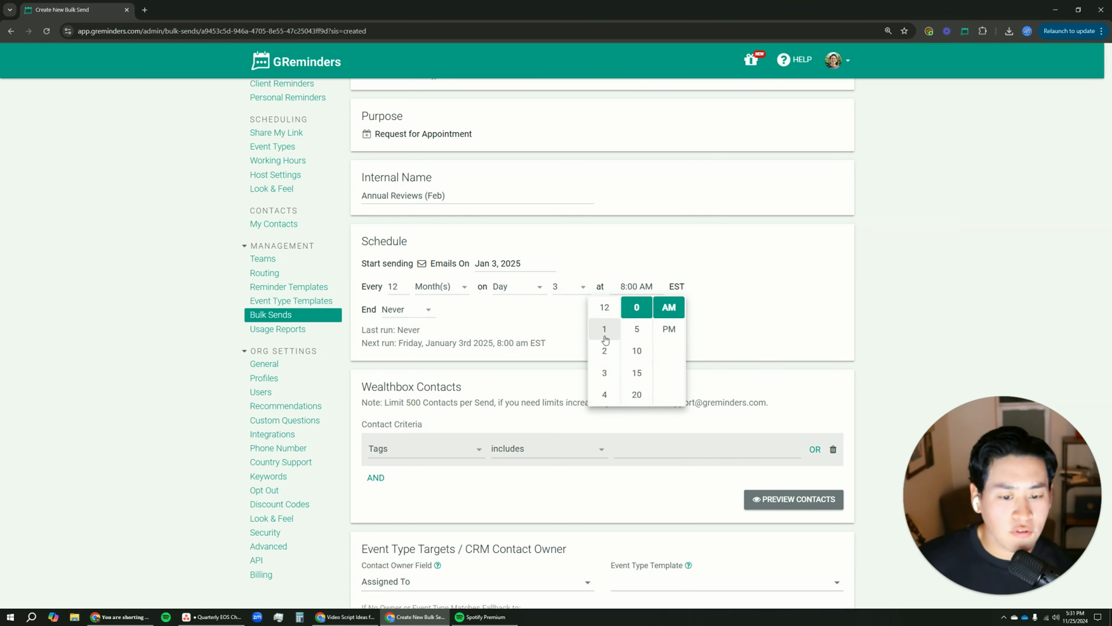
scroll(605, 333, "down", 2)
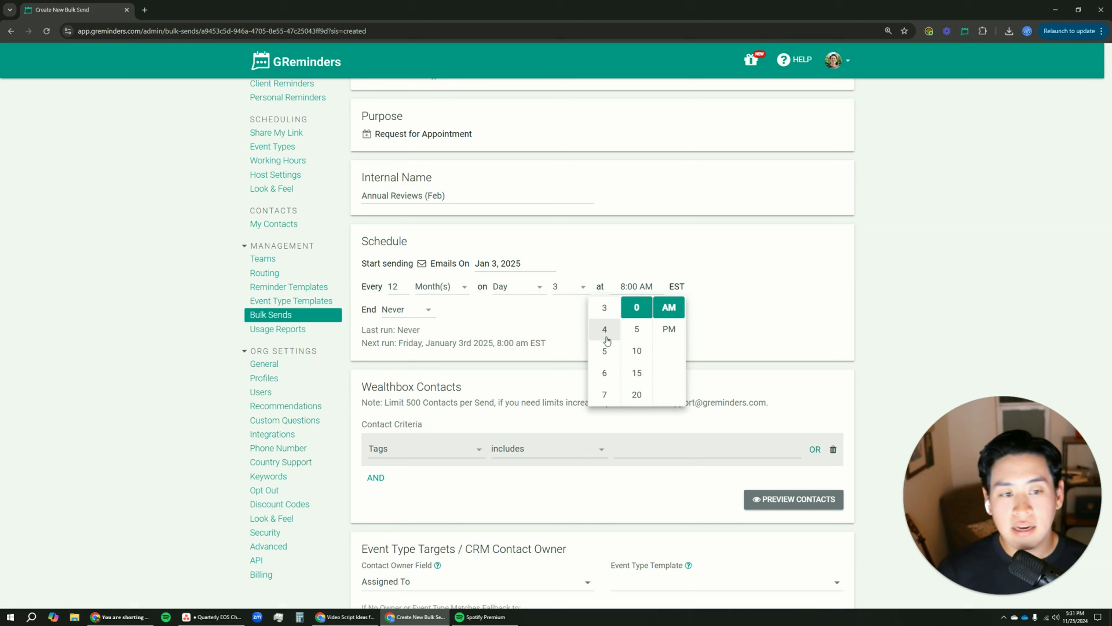
scroll(607, 340, "down", 3)
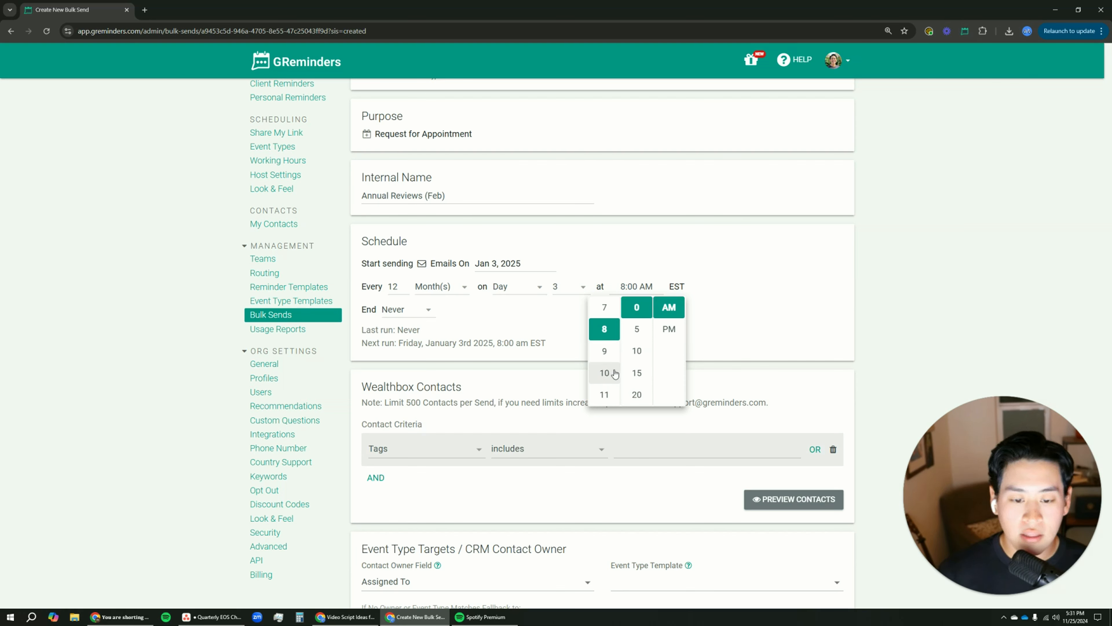
left_click(604, 394)
left_click(637, 282)
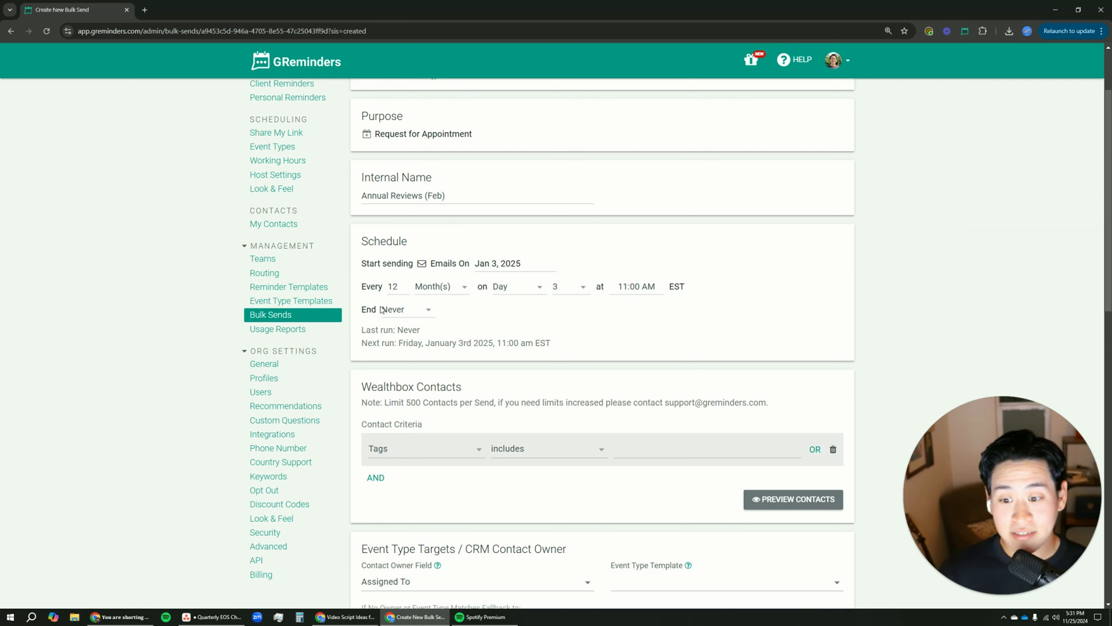
- Choose Never as the end of the recurring schedule
left_click(394, 311)
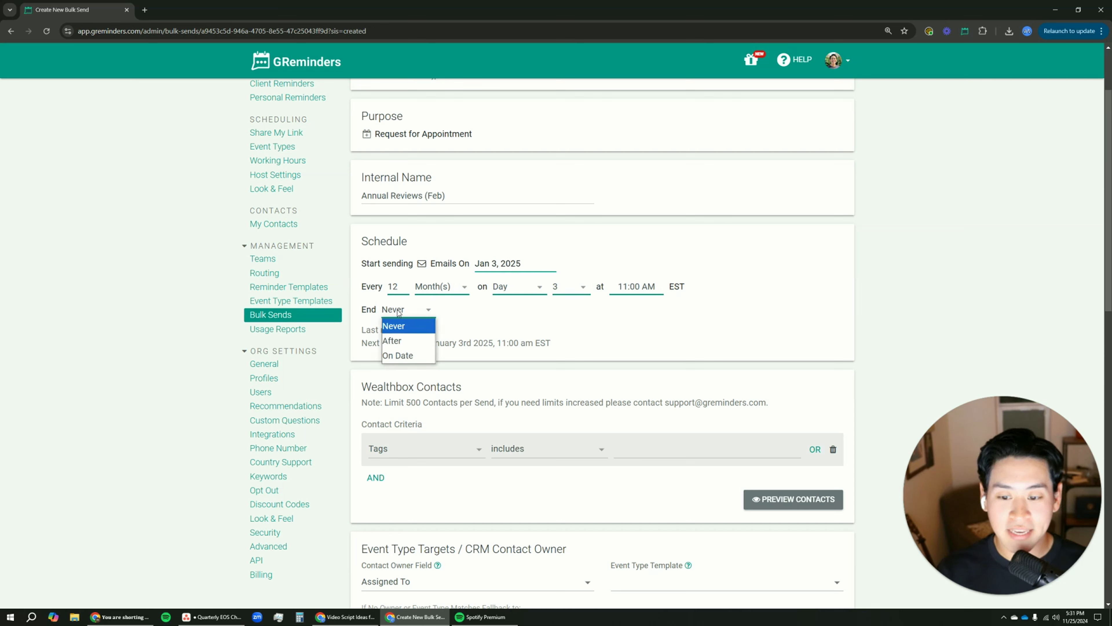
left_click(396, 310)
left_click(399, 311)
left_click(401, 325)
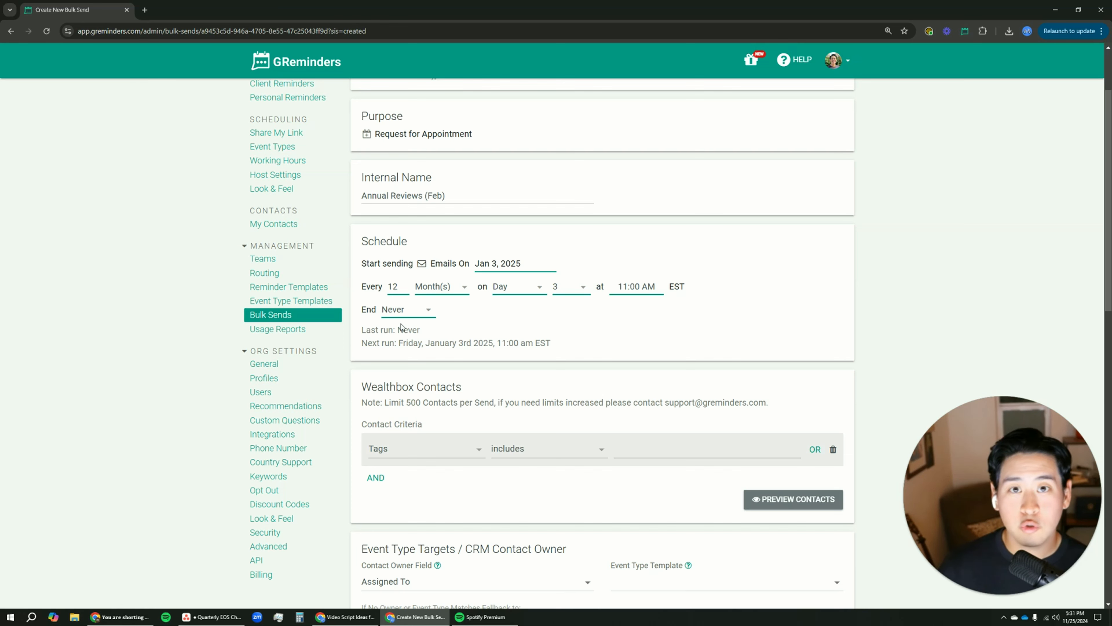
- Review the Wealthbox fields available for the contact criteria, keeping Tags as the filter field
scroll(398, 327, "down", 5)
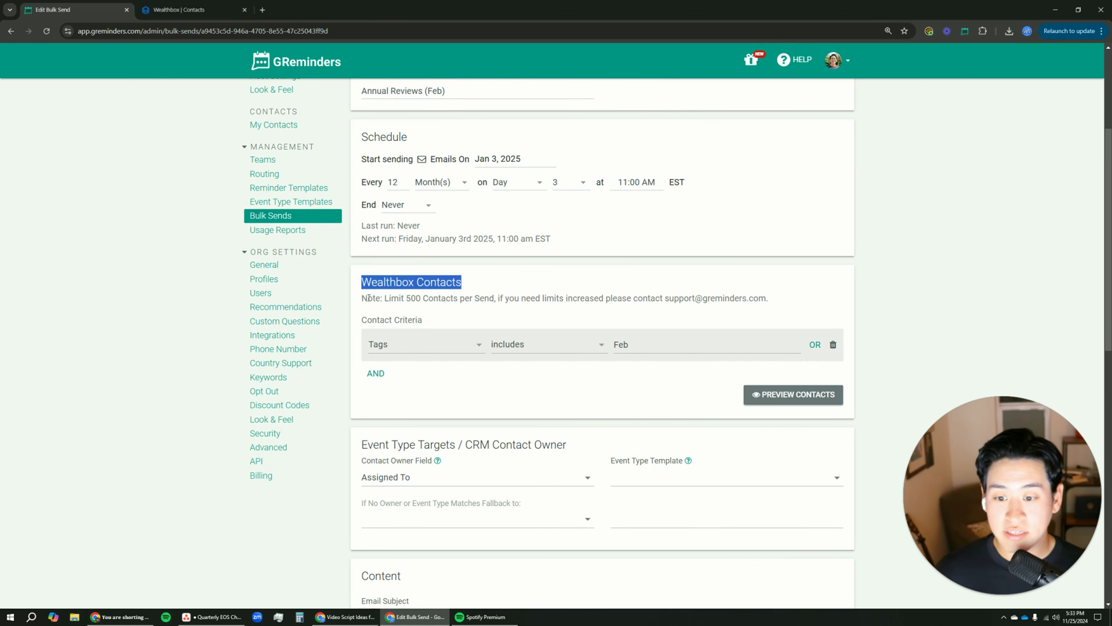
left_click(404, 344)
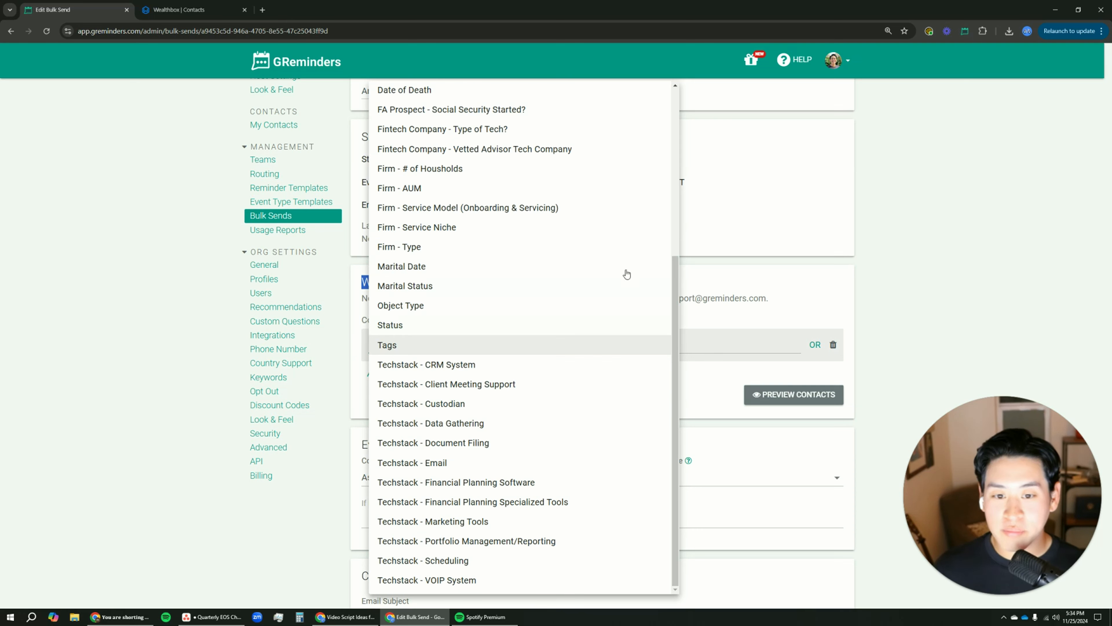
scroll(494, 308, "up", 2)
scroll(495, 307, "down", 2)
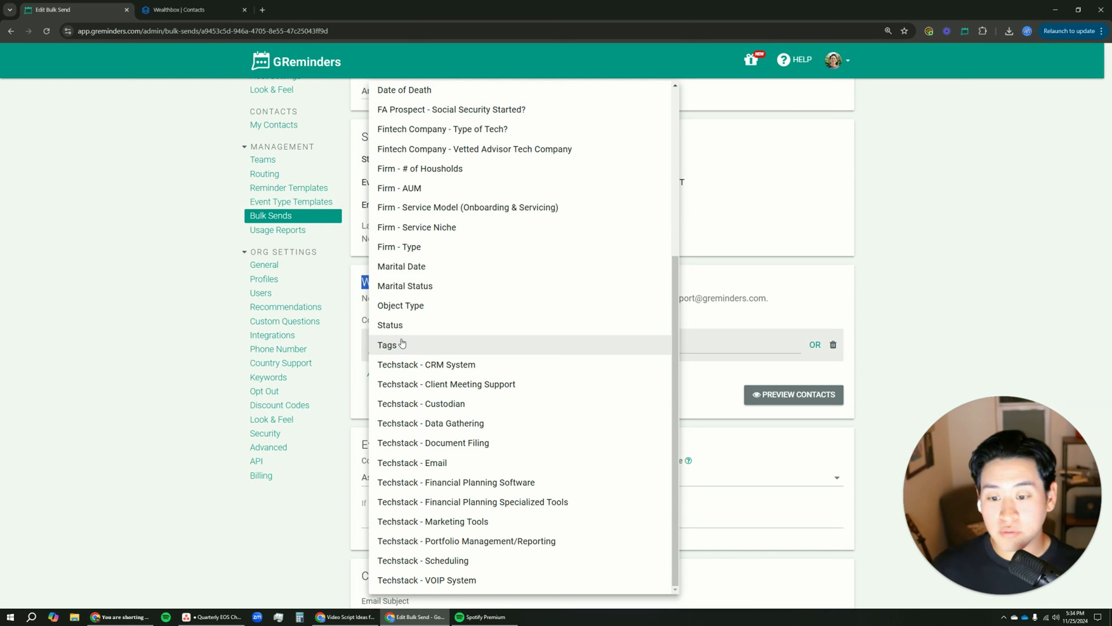
left_click(743, 301)
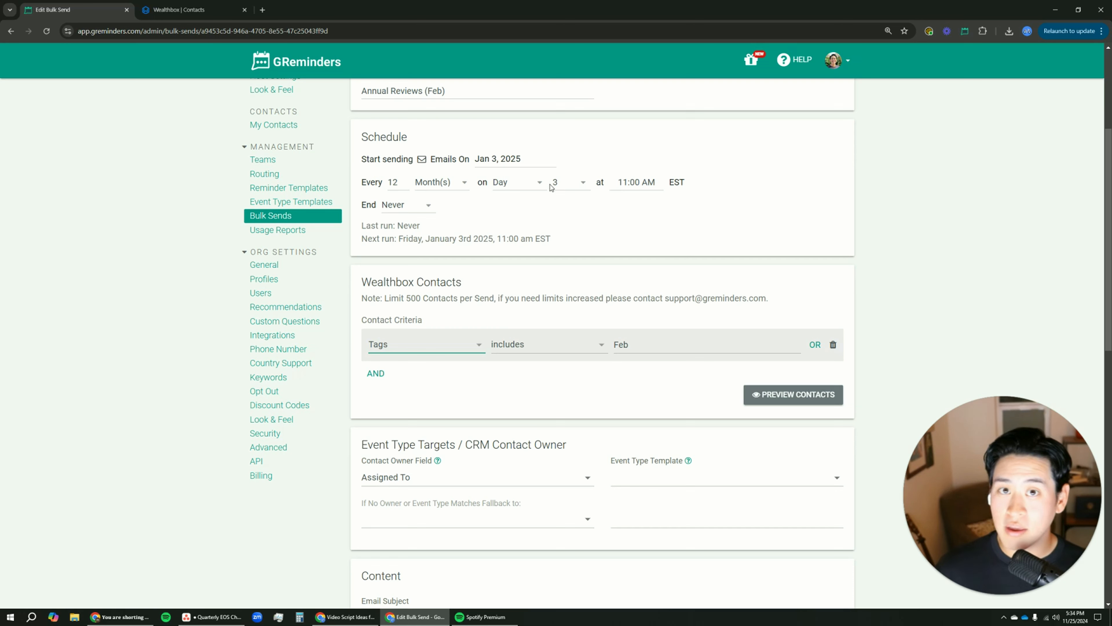
- Compare the Feb value in the tag criteria with the tag on the sample contact's record in Wealthbox, returning to GReminders
left_click(659, 348)
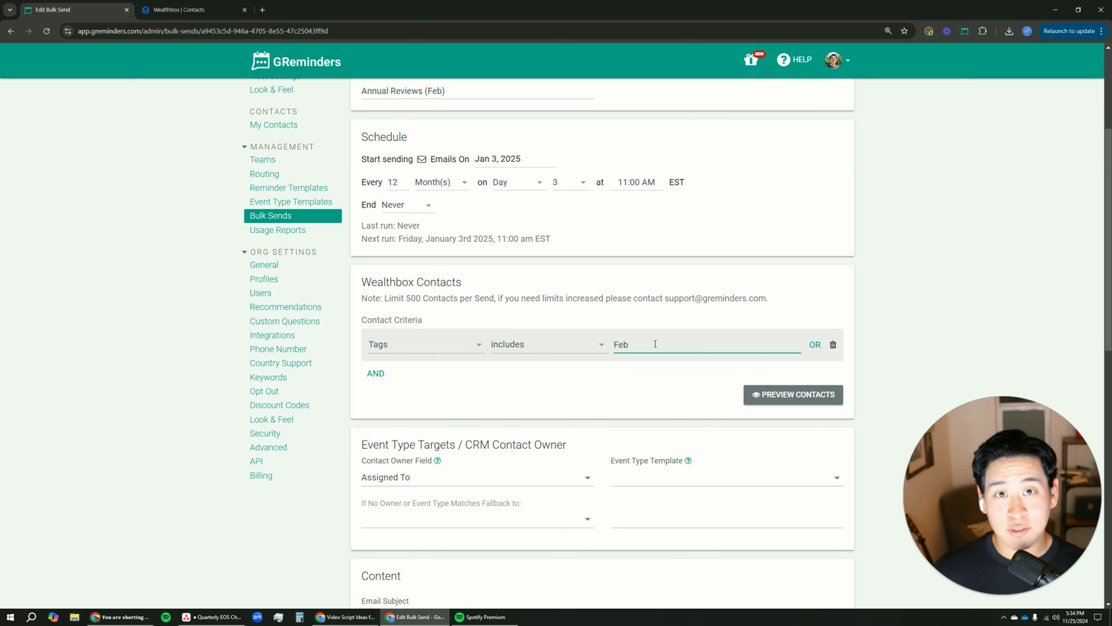
left_click(179, 10)
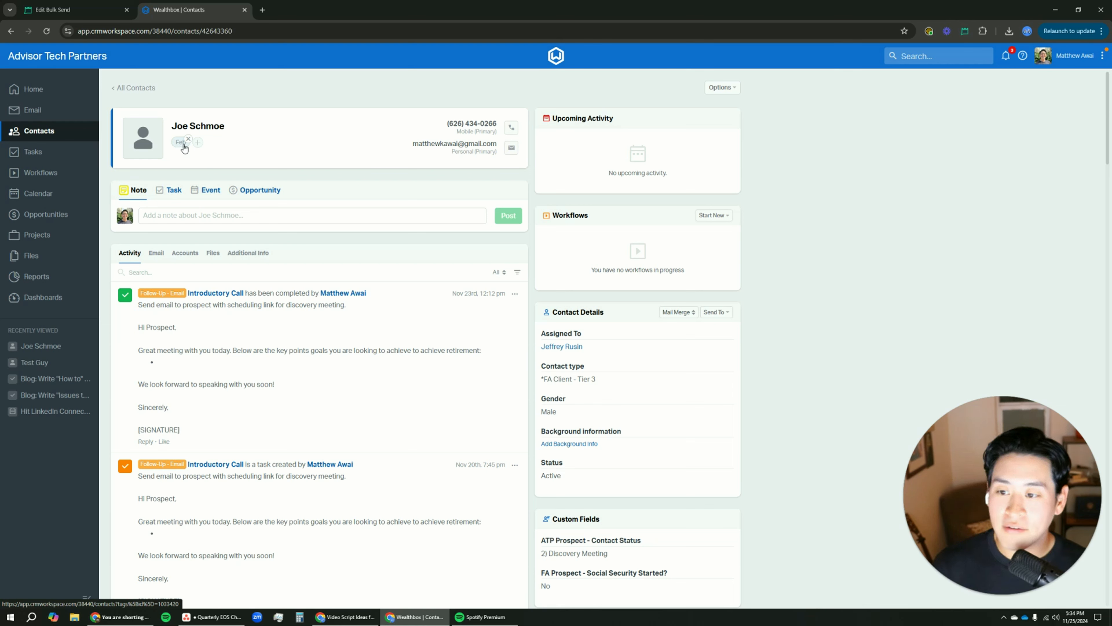
left_click(74, 10)
double_click(621, 343)
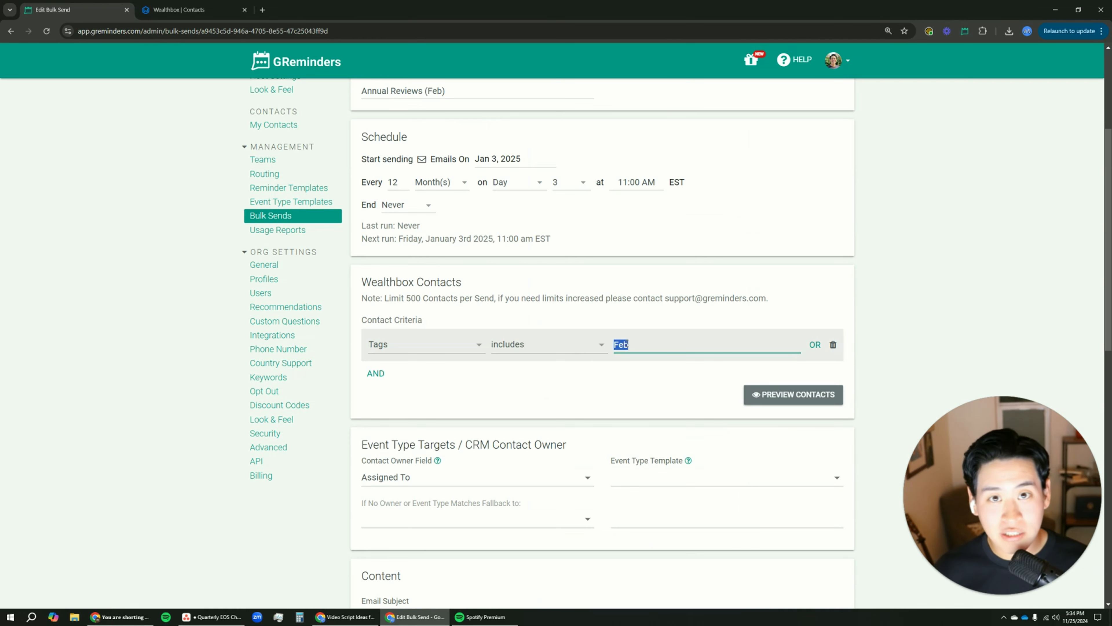
left_click(180, 10)
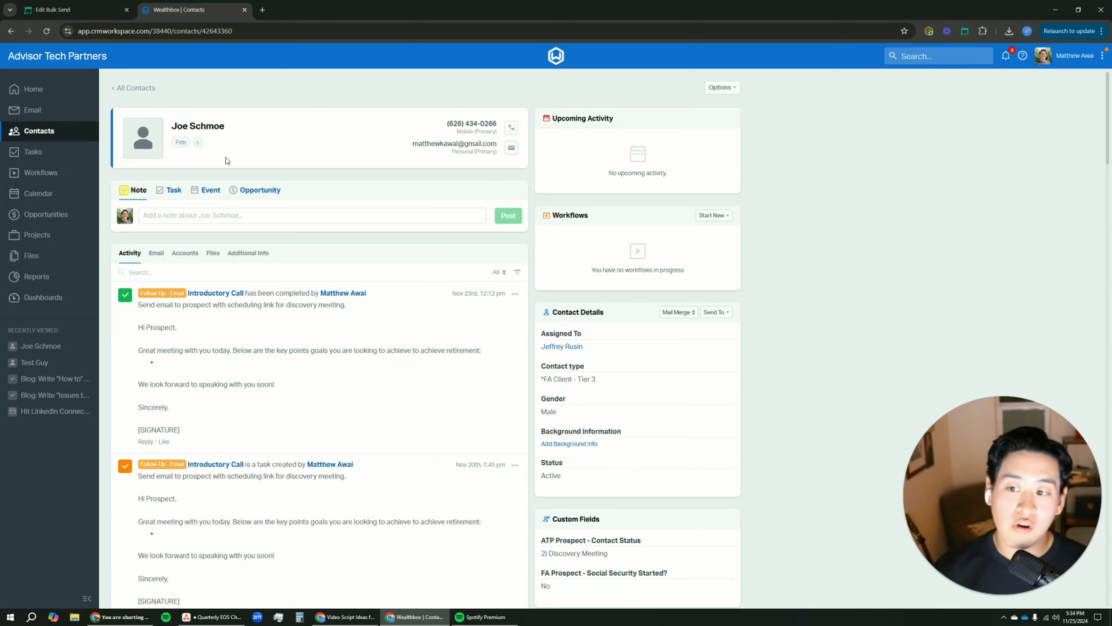
left_click(113, 6)
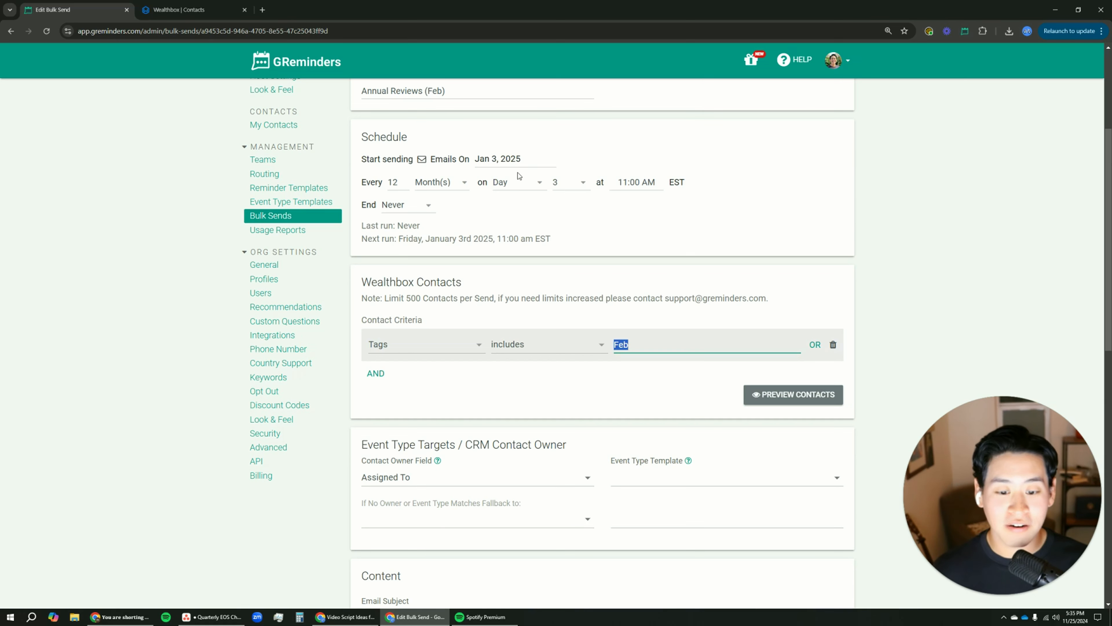
- Set the contact owner field to *FA Role - Lead/Servicing Advisor and the event type template to 1-Hour Meeting
scroll(518, 172, "down", 3)
scroll(533, 247, "down", 1)
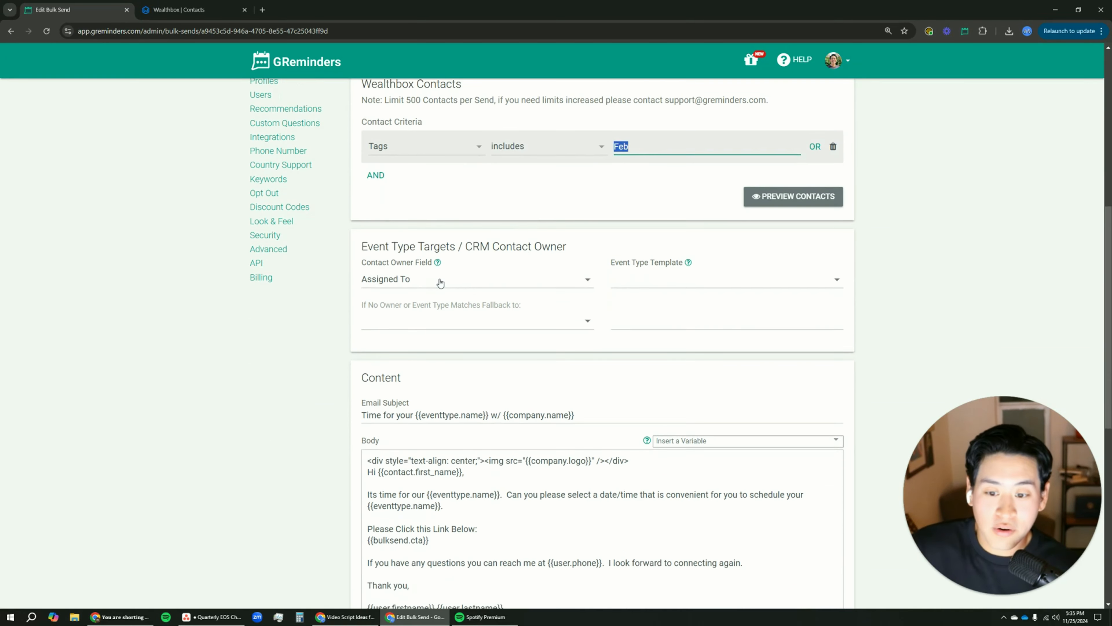
left_click(435, 280)
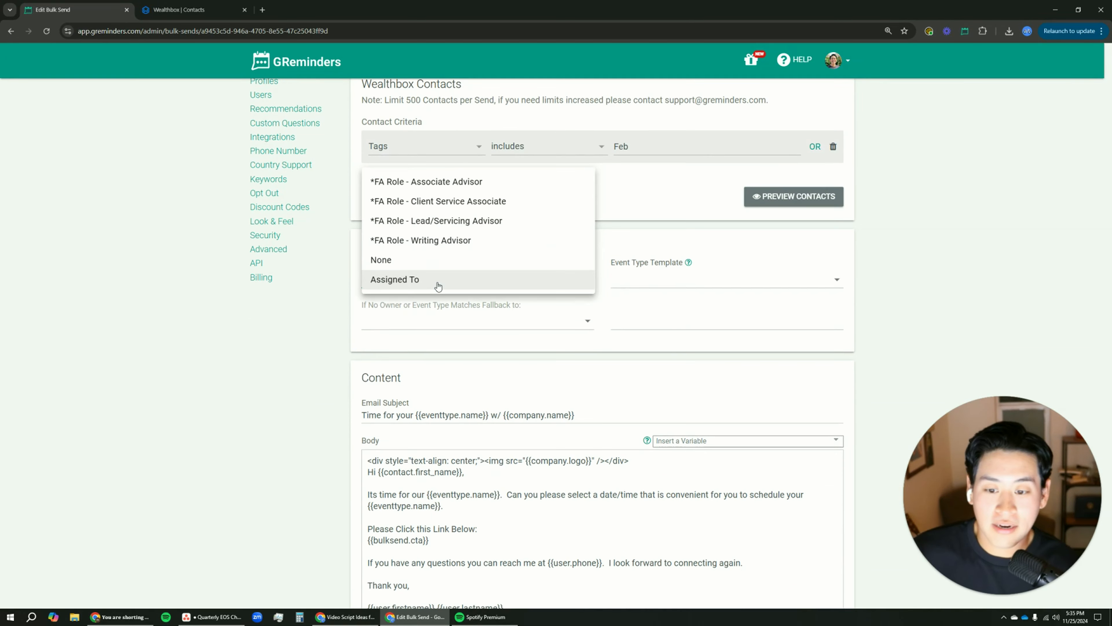
left_click(427, 222)
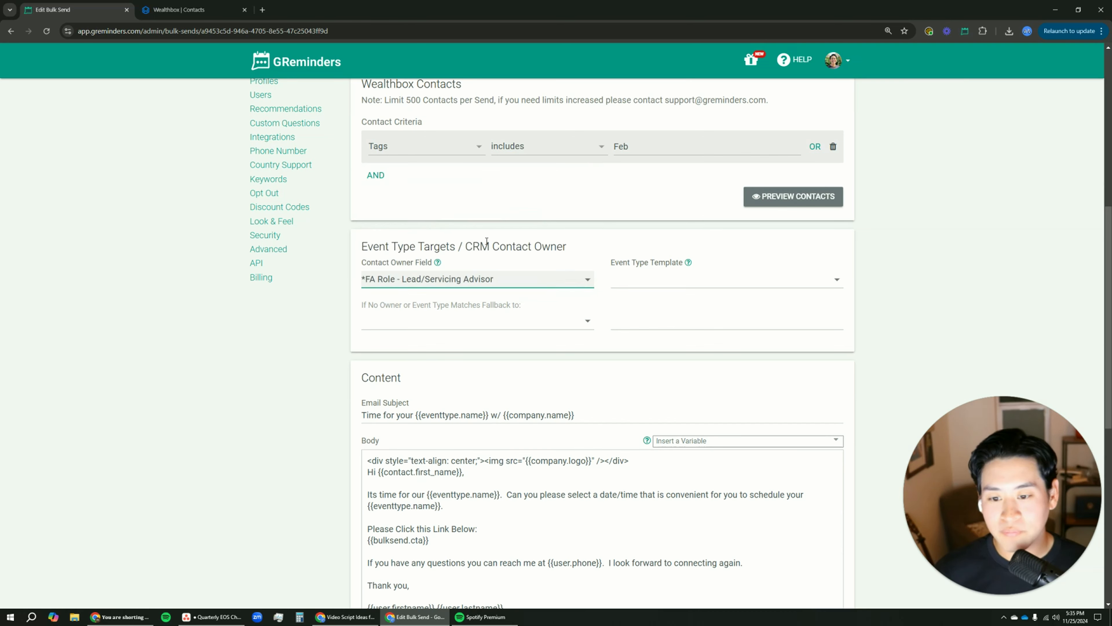
left_click(639, 289)
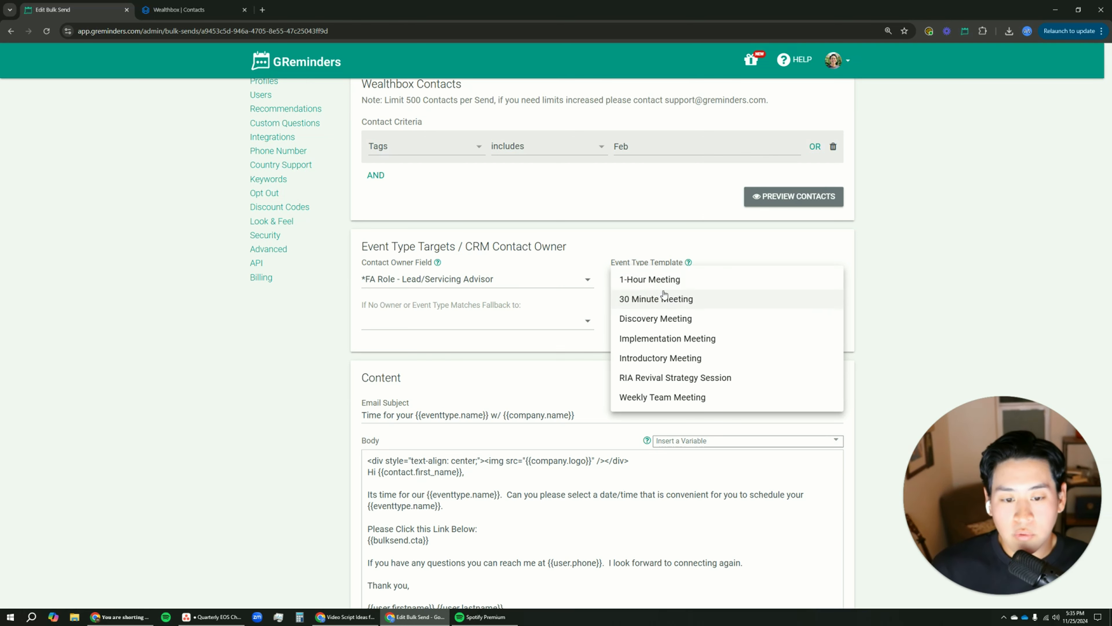
left_click(650, 280)
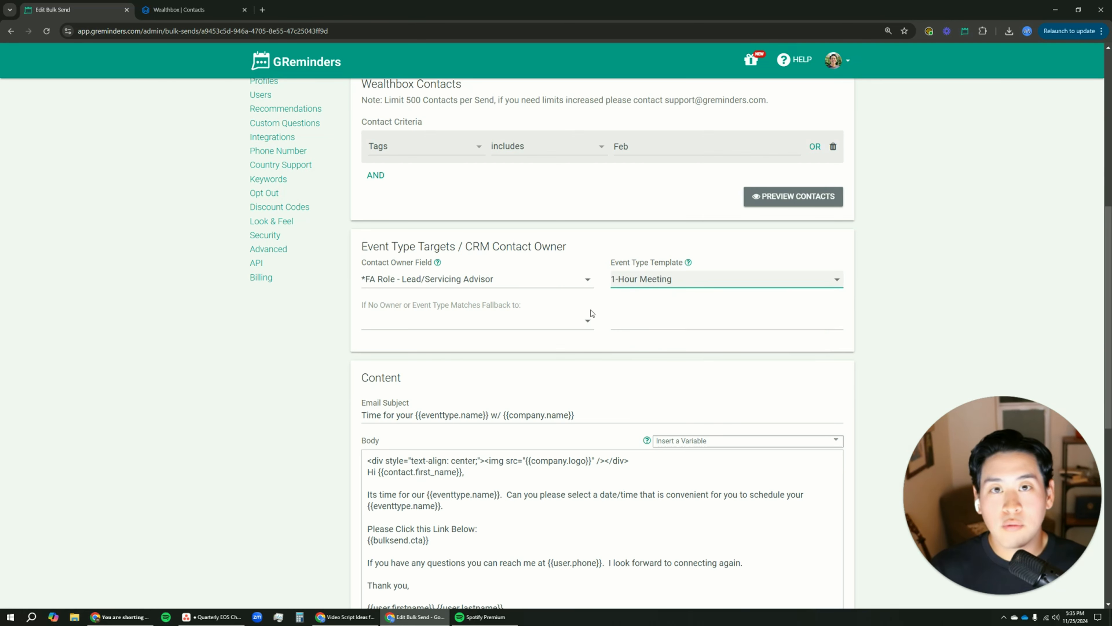
- Set the fallback for contacts without an owner or event type match to External URL, ready for its address
scroll(591, 313, "up", 5)
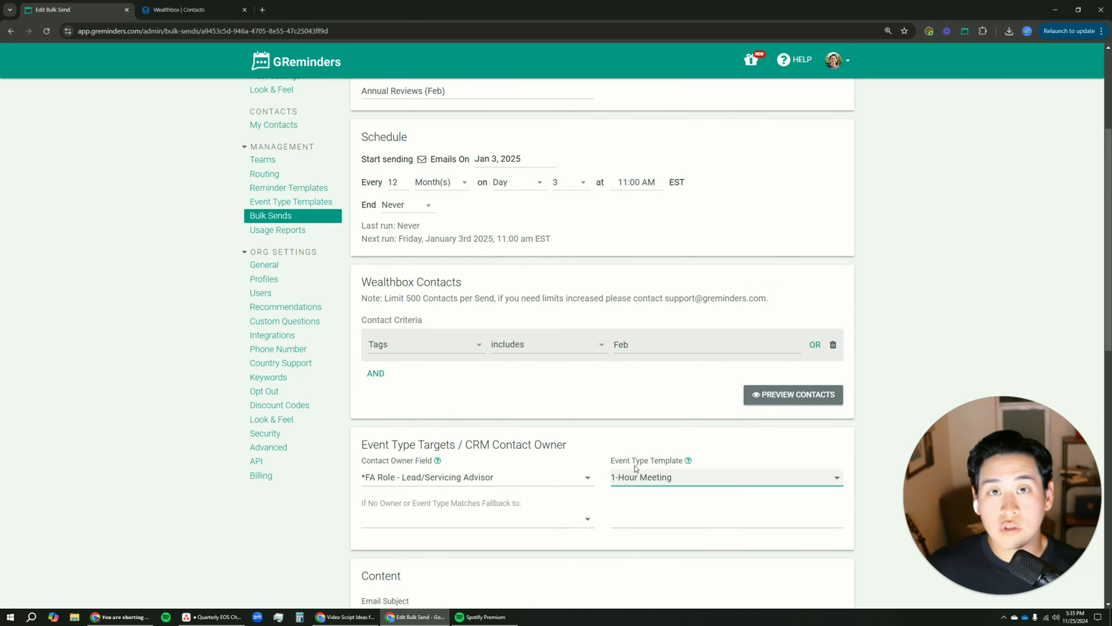
scroll(635, 465, "down", 2)
left_click(516, 428)
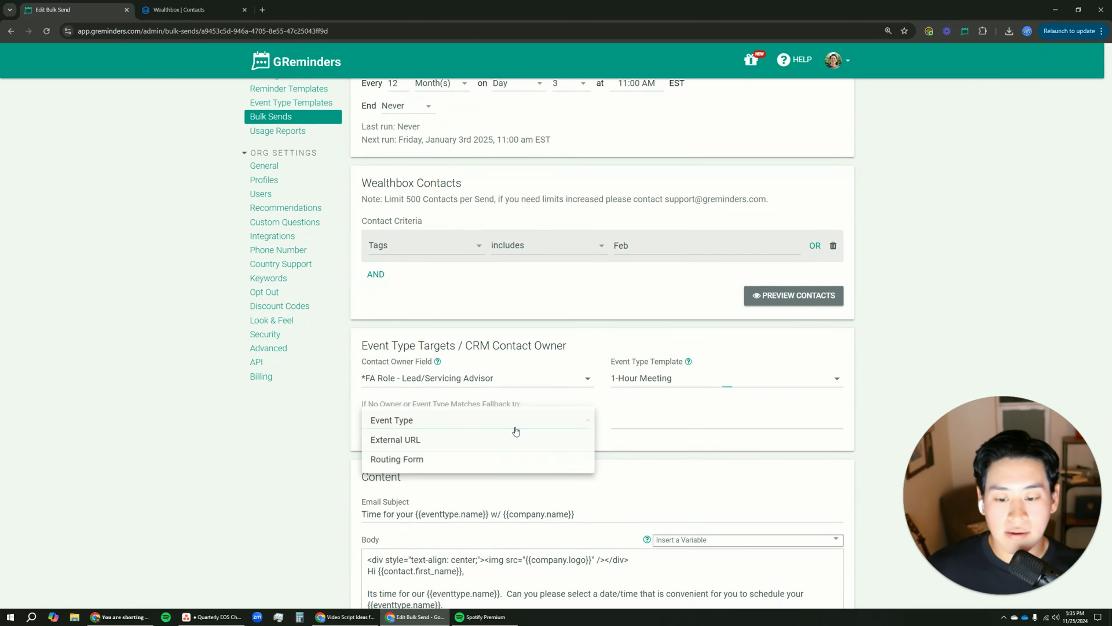
left_click(414, 440)
left_click(622, 421)
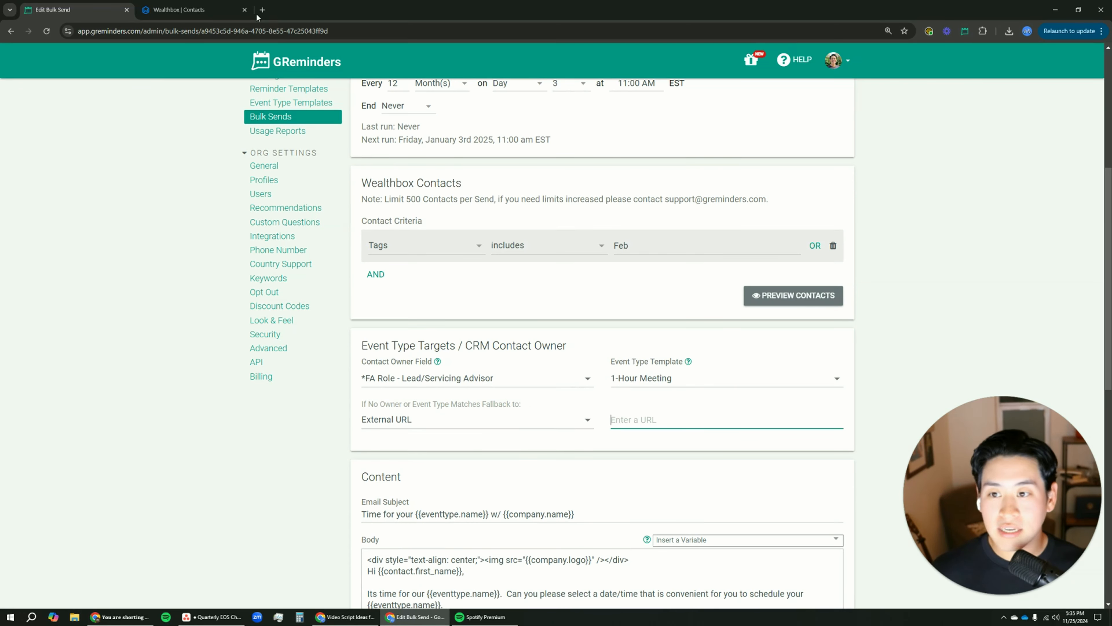
key("ctrl+t")
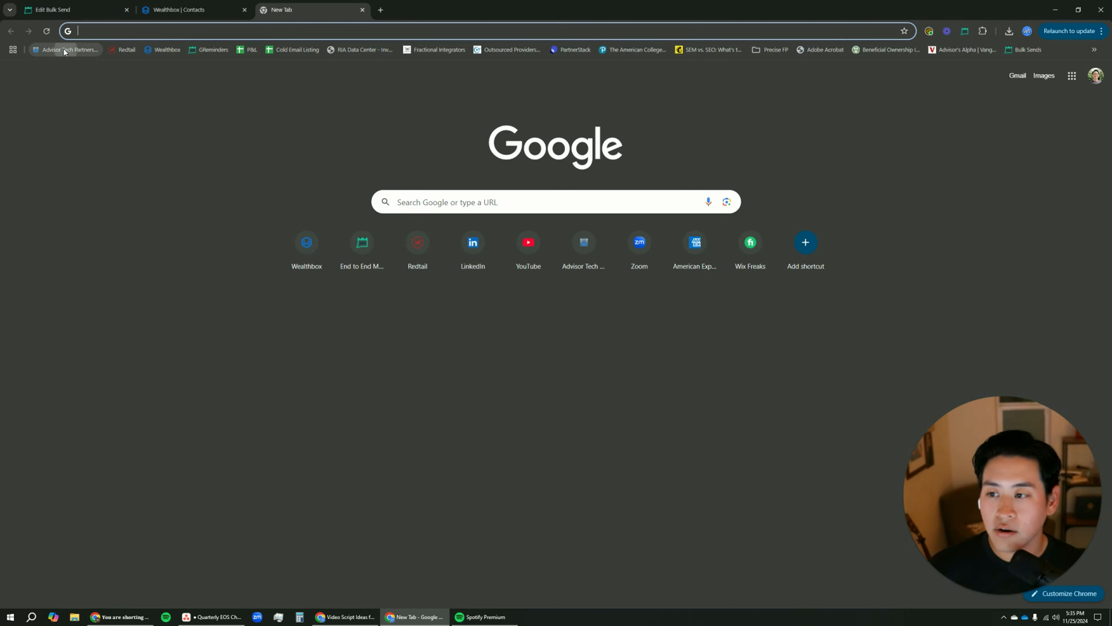
left_click(63, 48)
left_click_drag(192, 31, 151, 28)
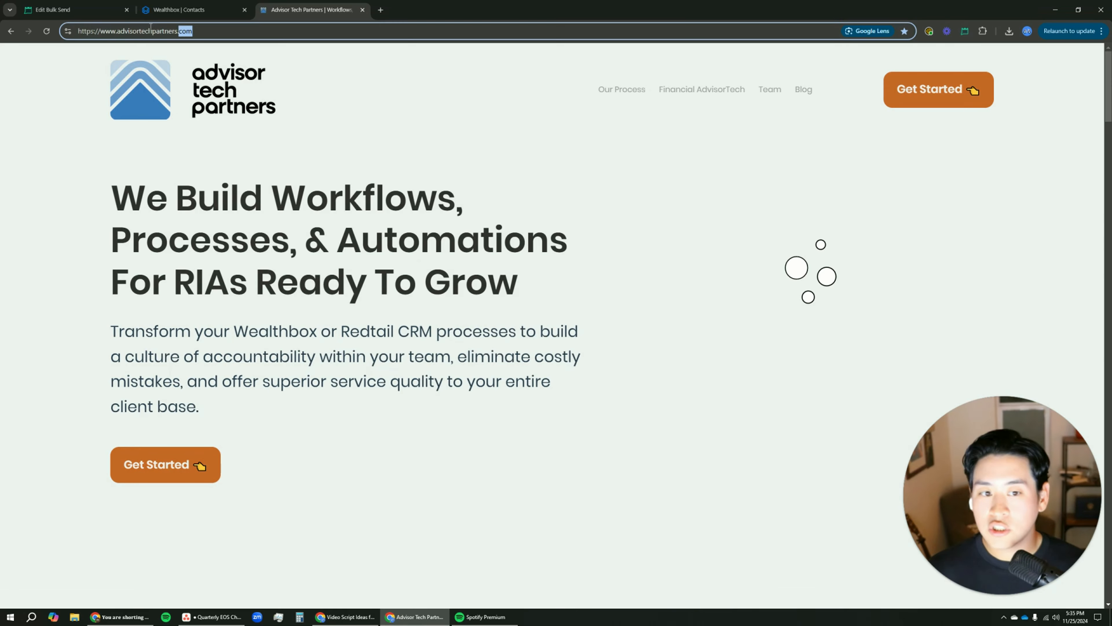
triple_click(151, 28)
key("ctrl+c")
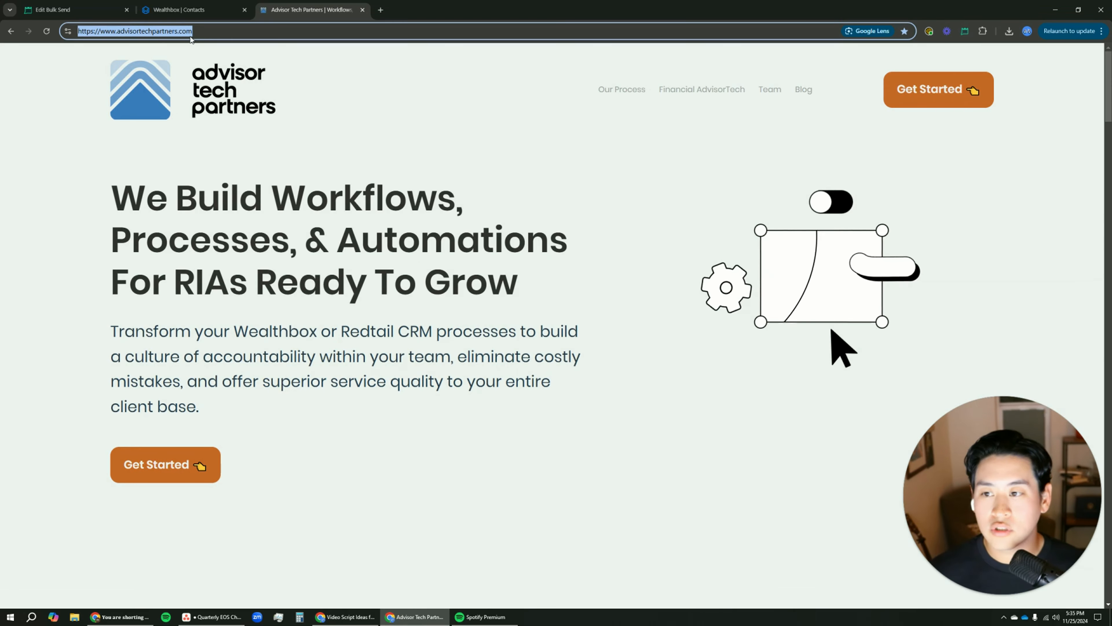
scroll(167, 88, "down", 5)
left_click(86, 6)
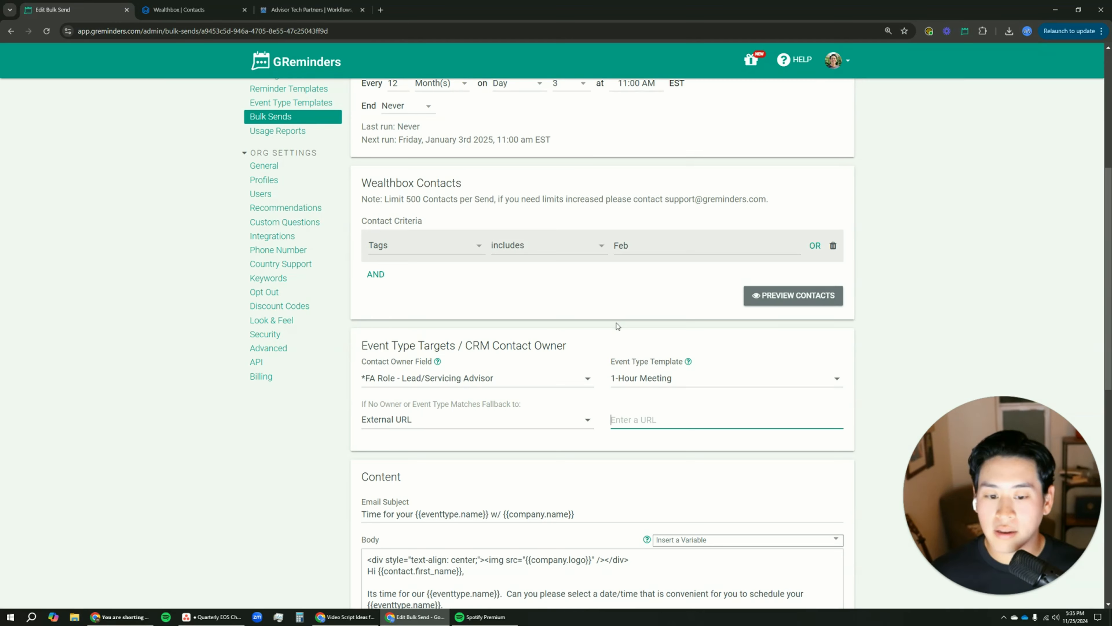
left_click(636, 417)
key("ctrl+v")
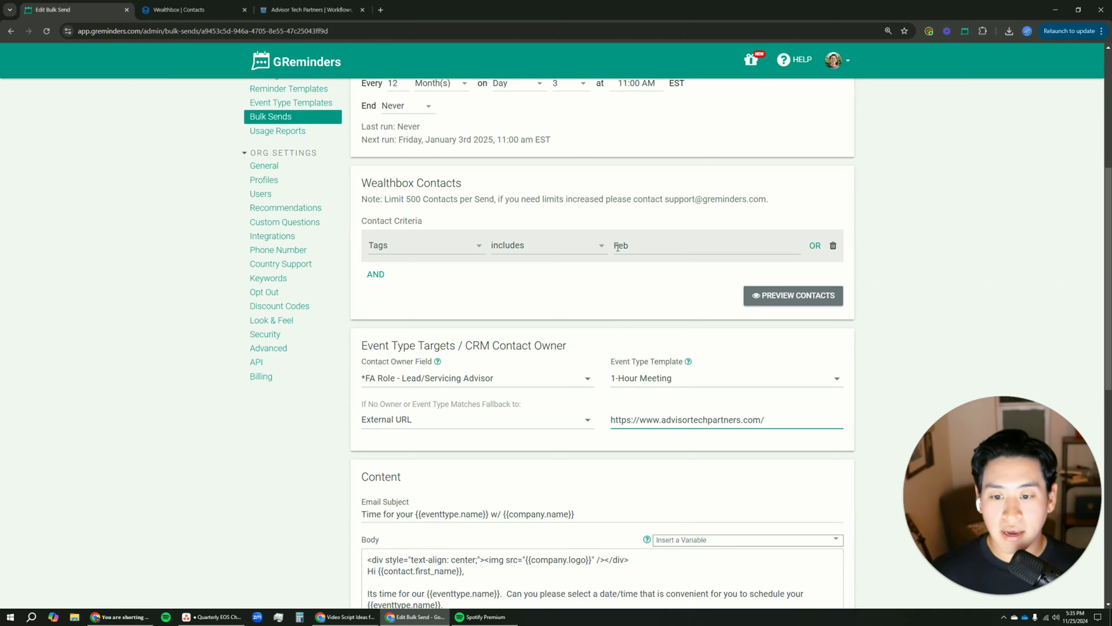
scroll(618, 247, "down", 1)
scroll(452, 171, "up", 2)
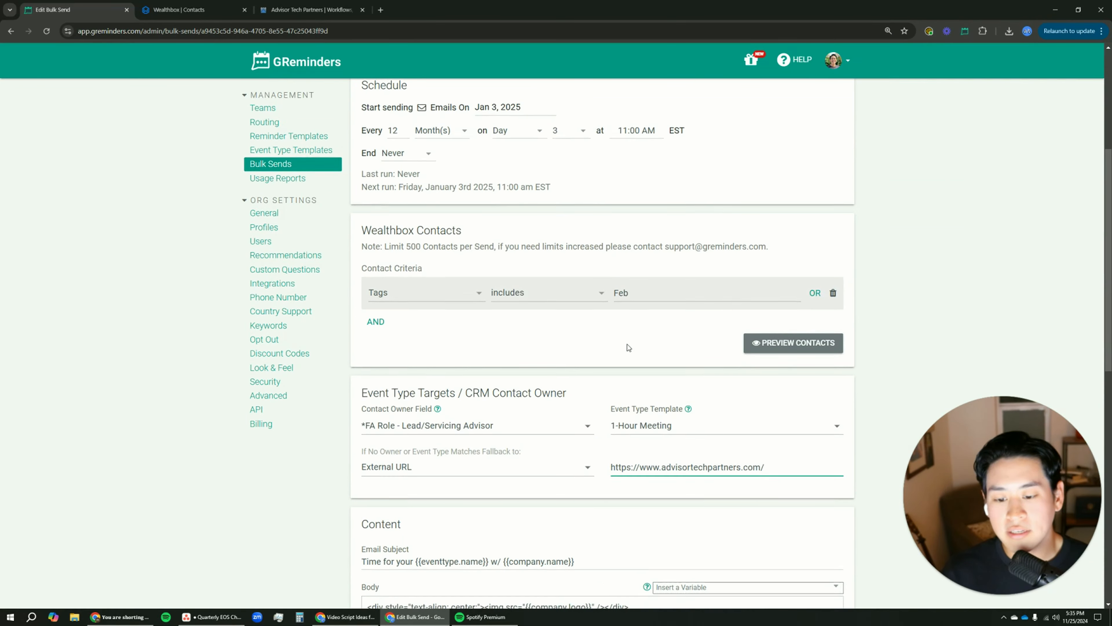
scroll(628, 345, "down", 7)
scroll(590, 360, "down", 5)
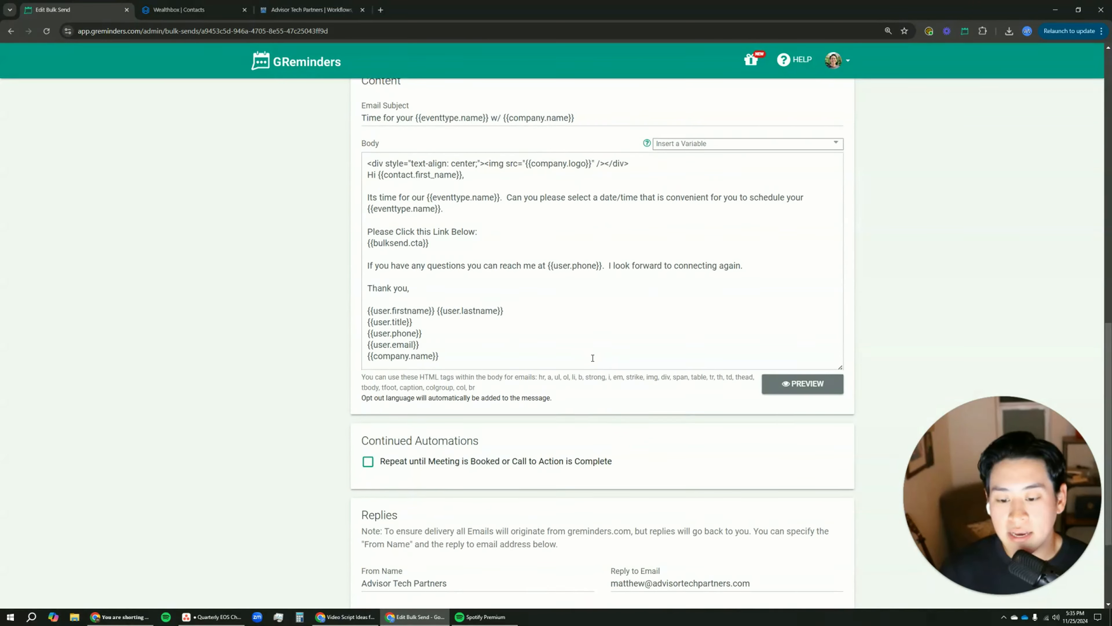
scroll(593, 360, "up", 10)
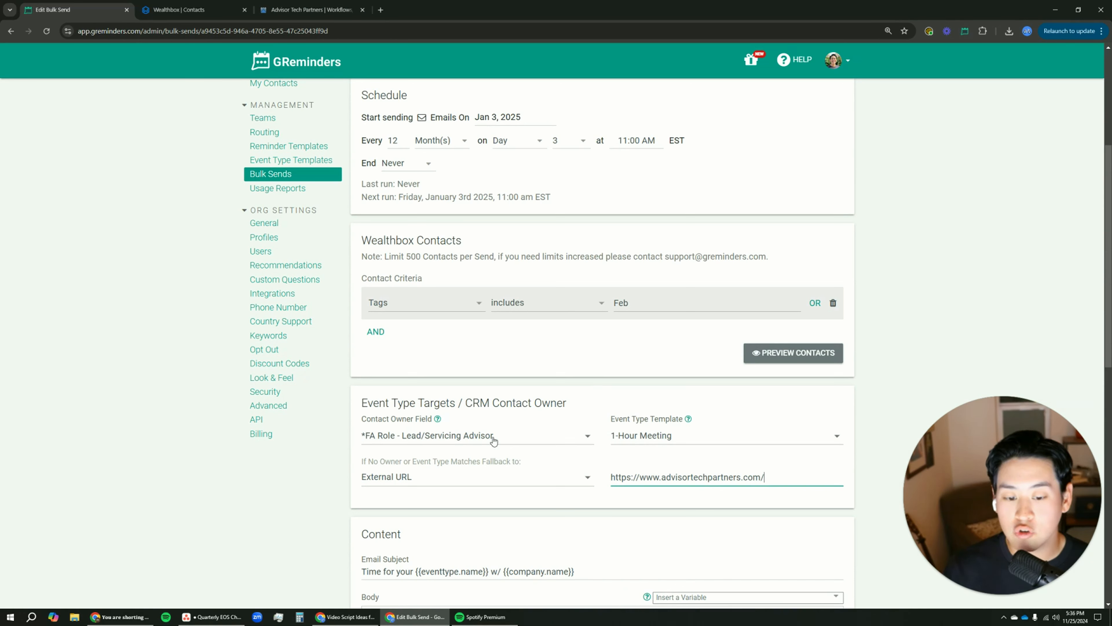
- Check the sample contact's record in Wealthbox for a lead advisor role, comparing it with the owner and fallback settings in GReminders
left_click(184, 10)
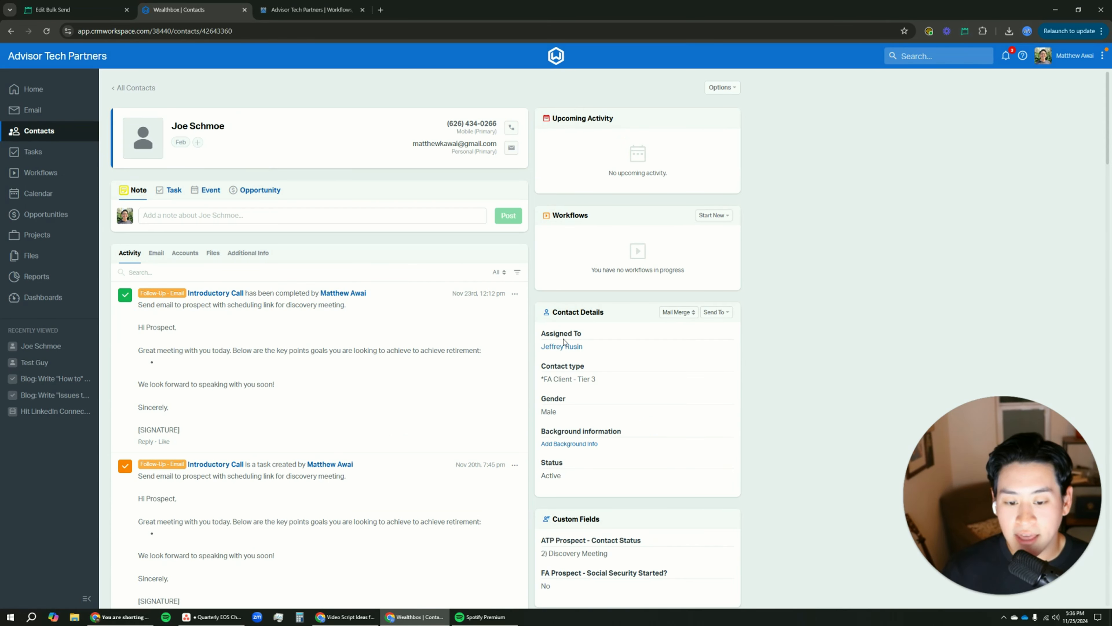
scroll(564, 425, "down", 3)
scroll(590, 391, "down", 7)
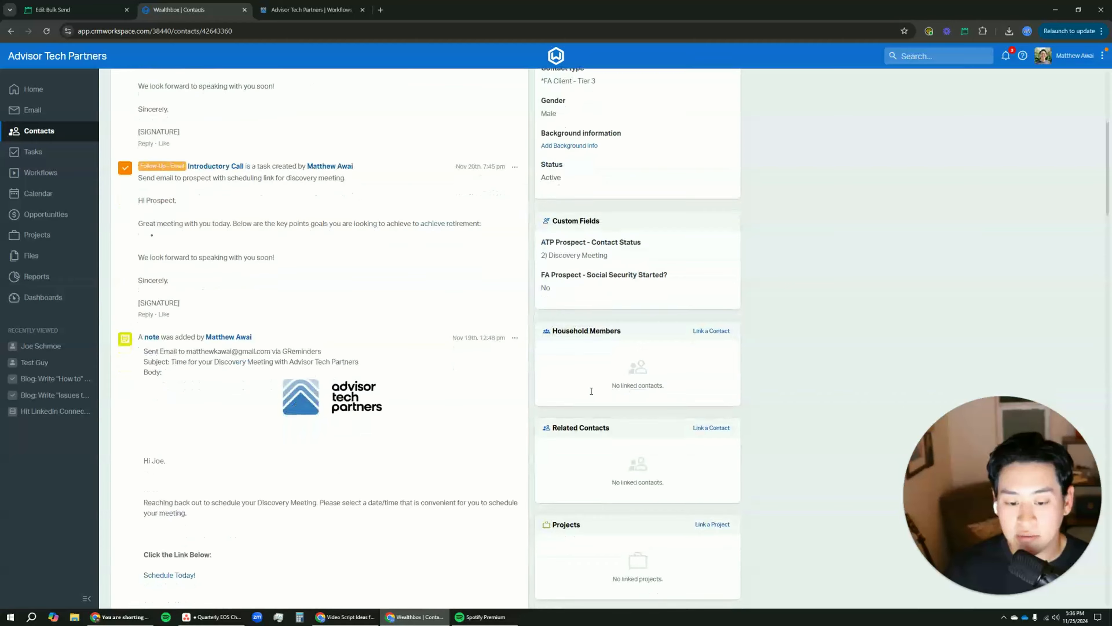
scroll(590, 391, "up", 10)
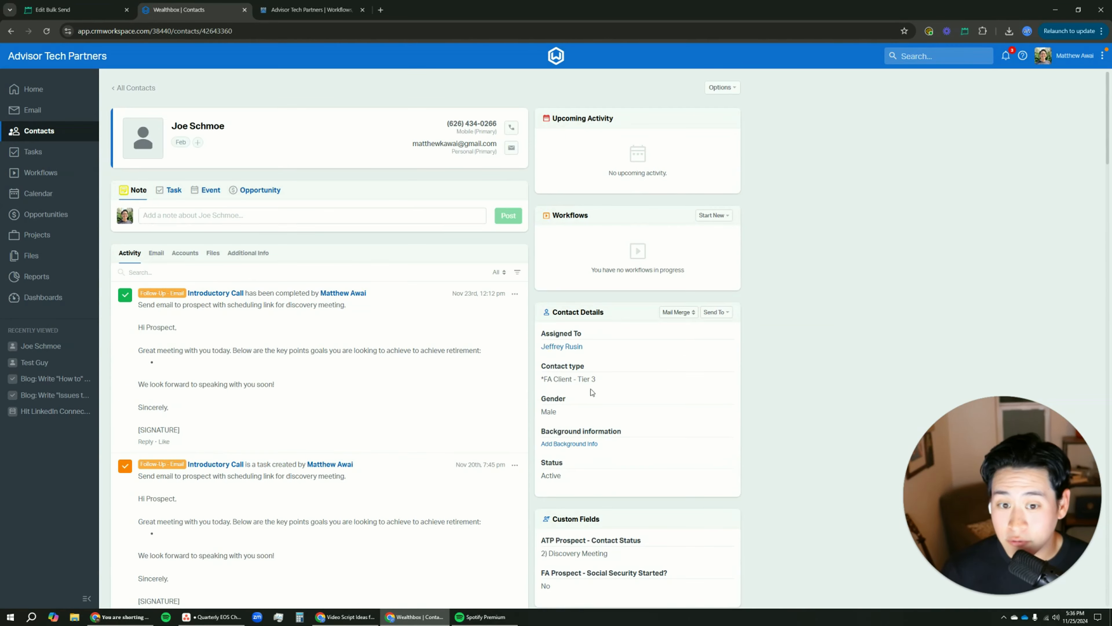
left_click(311, 9)
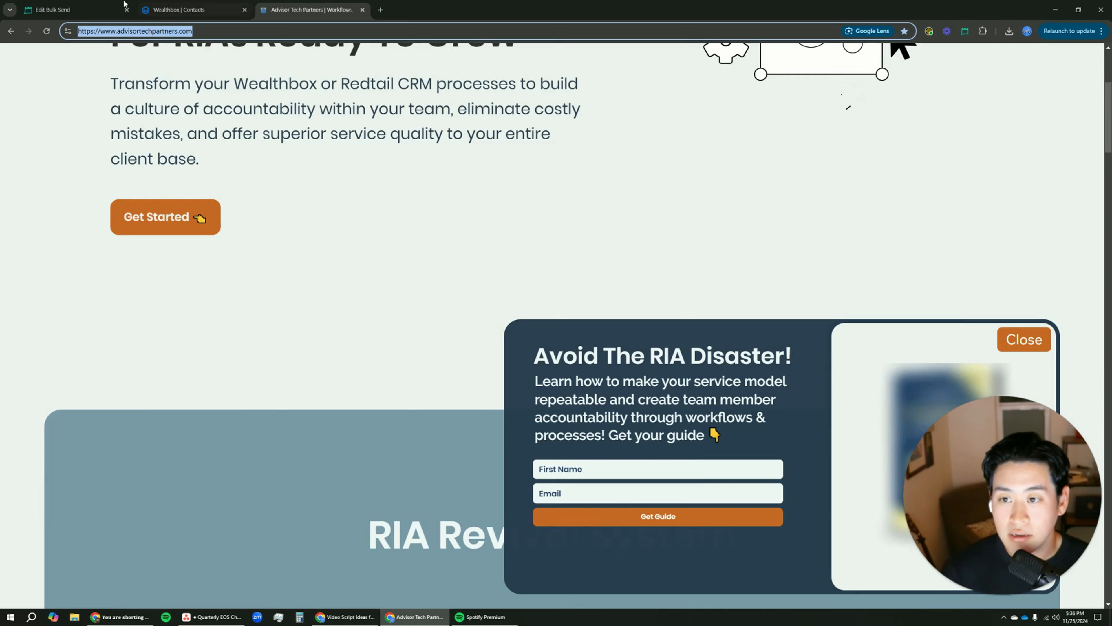
left_click(77, 4)
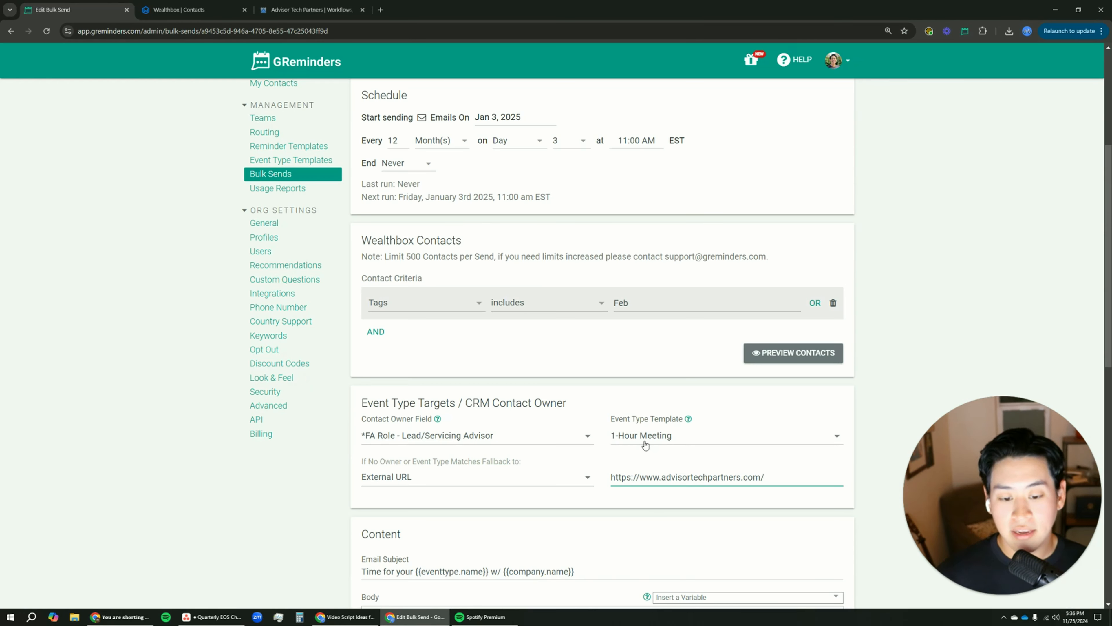
scroll(642, 446, "down", 2)
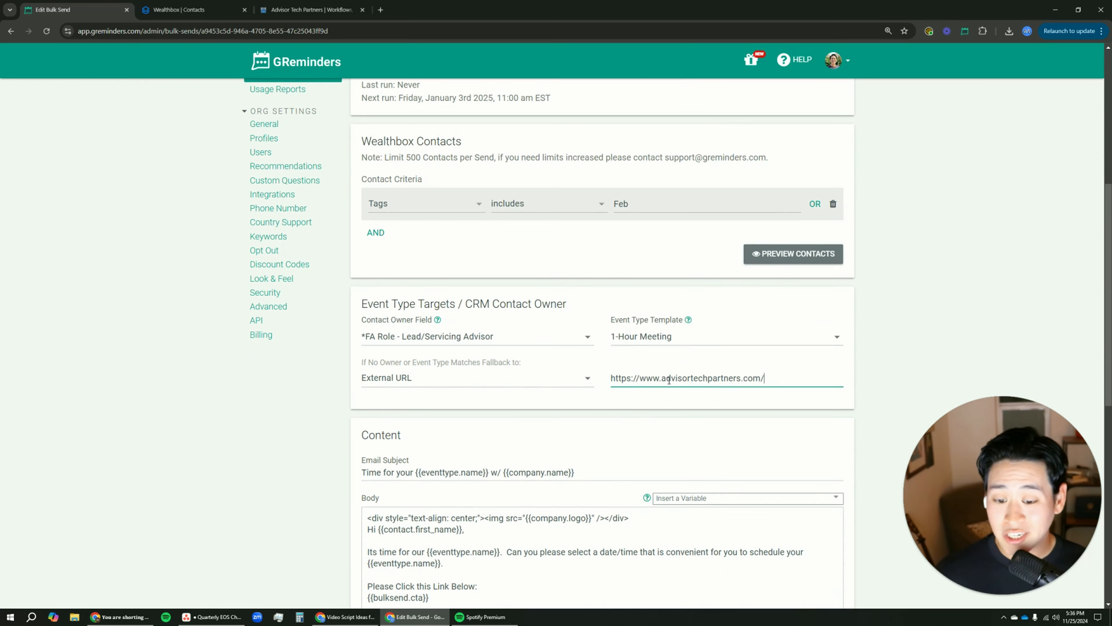
triple_click(669, 380)
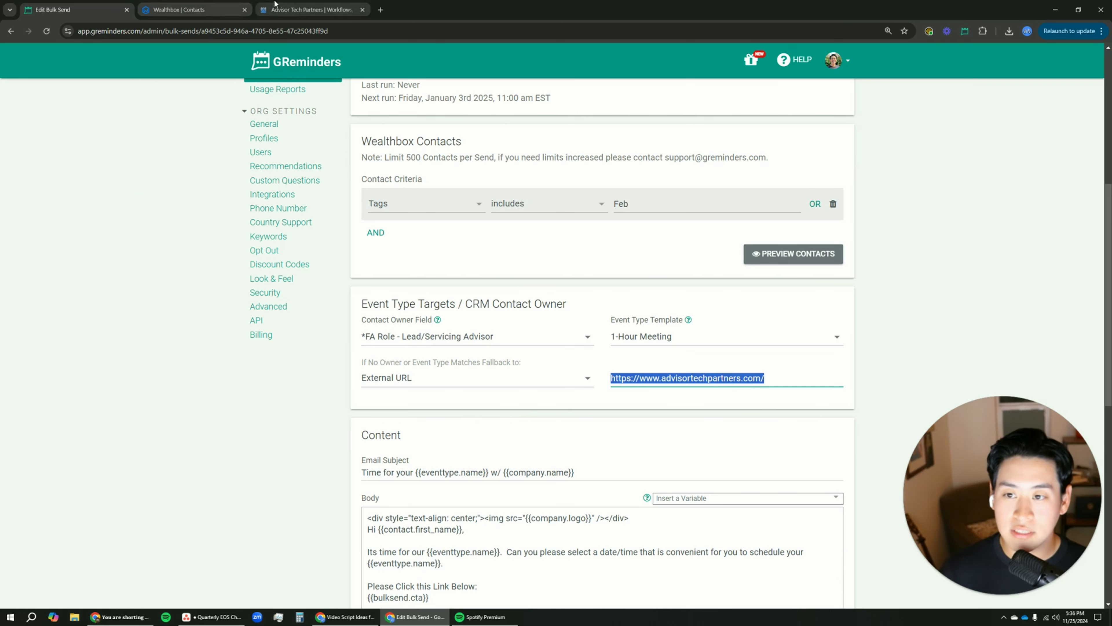
- Switch to Wealthbox and open the sample contact's record for editing at the advisor role fields
left_click(306, 10)
left_click(193, 9)
left_click(722, 87)
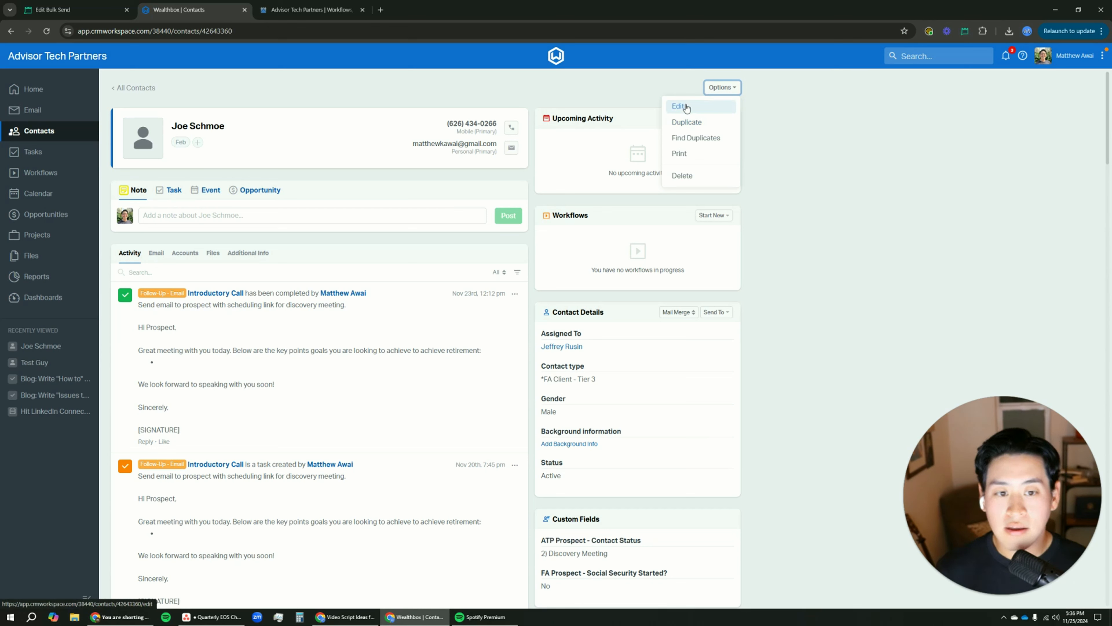
left_click(693, 105)
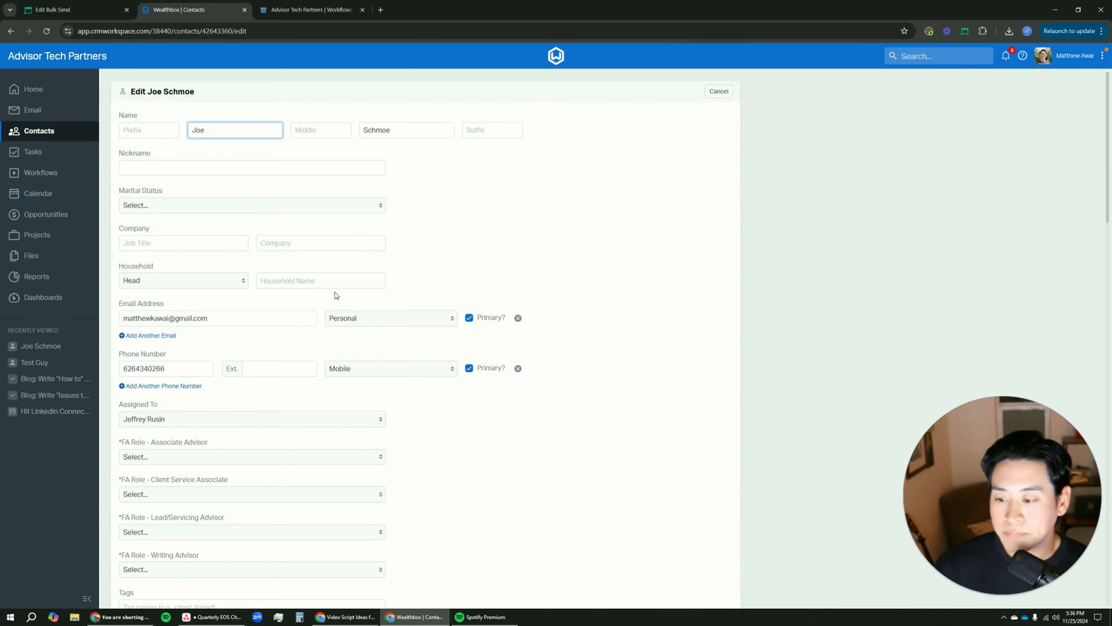
triple_click(180, 94)
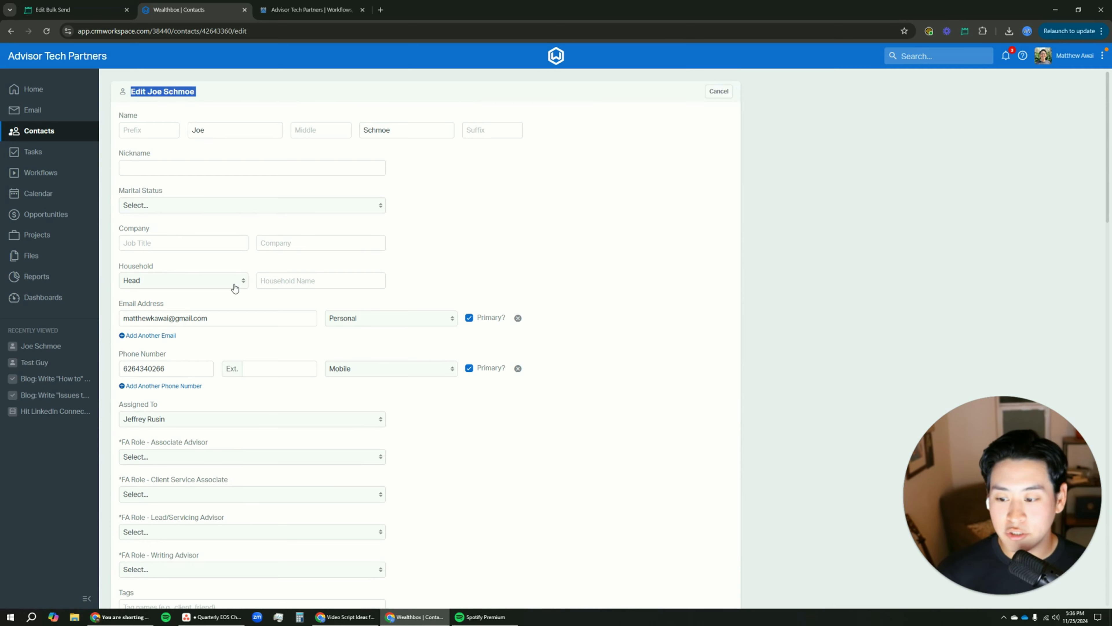
scroll(232, 298, "down", 2)
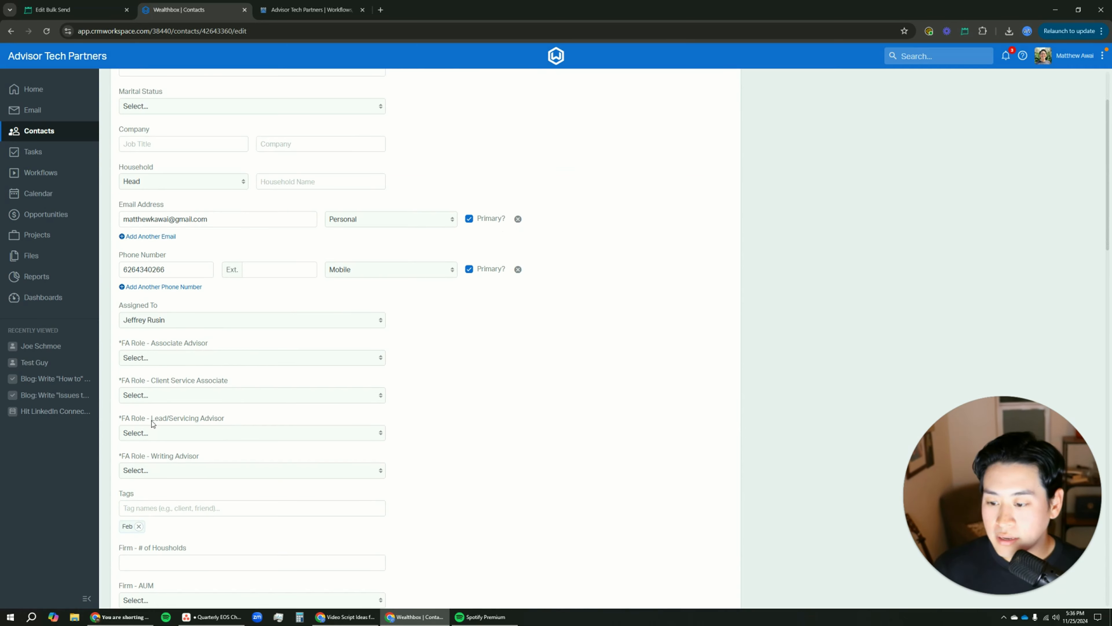
- Assign the second listed advisor as the contact's *FA Role - Lead/Servicing Advisor and save the contact
left_click(156, 437)
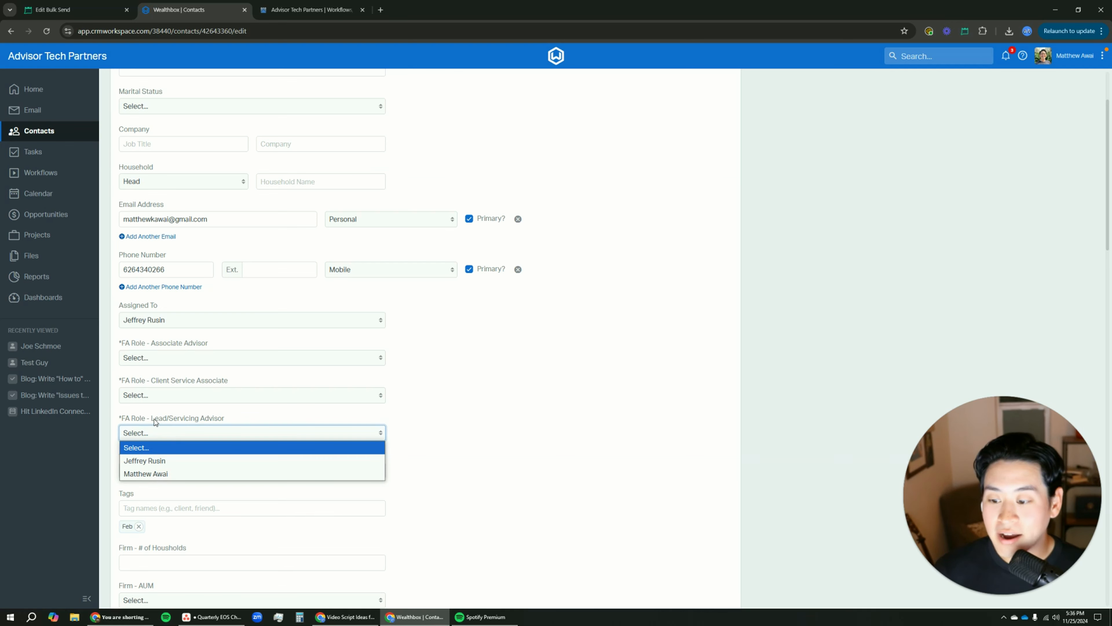
double_click(182, 419)
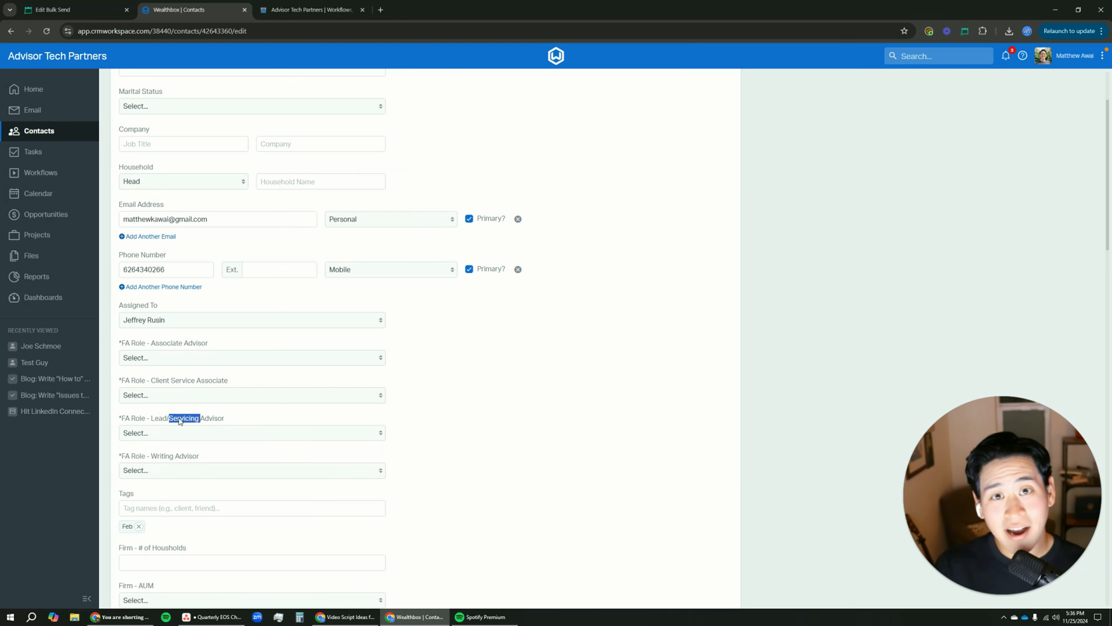
left_click(172, 435)
left_click(153, 474)
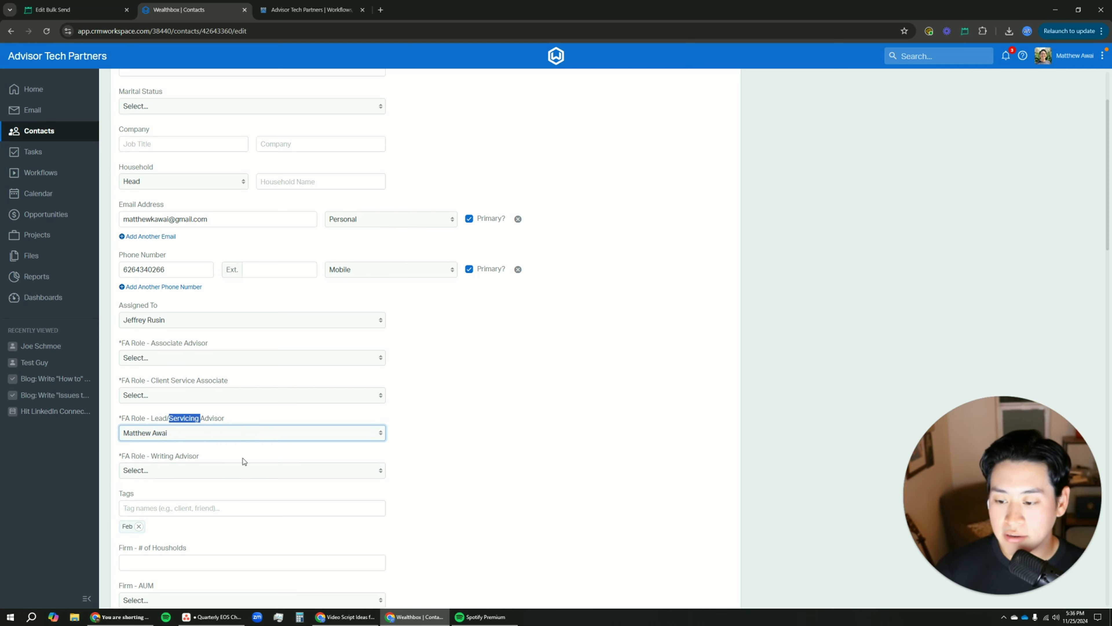
scroll(251, 428, "up", 2)
scroll(253, 421, "down", 10)
scroll(254, 413, "down", 5)
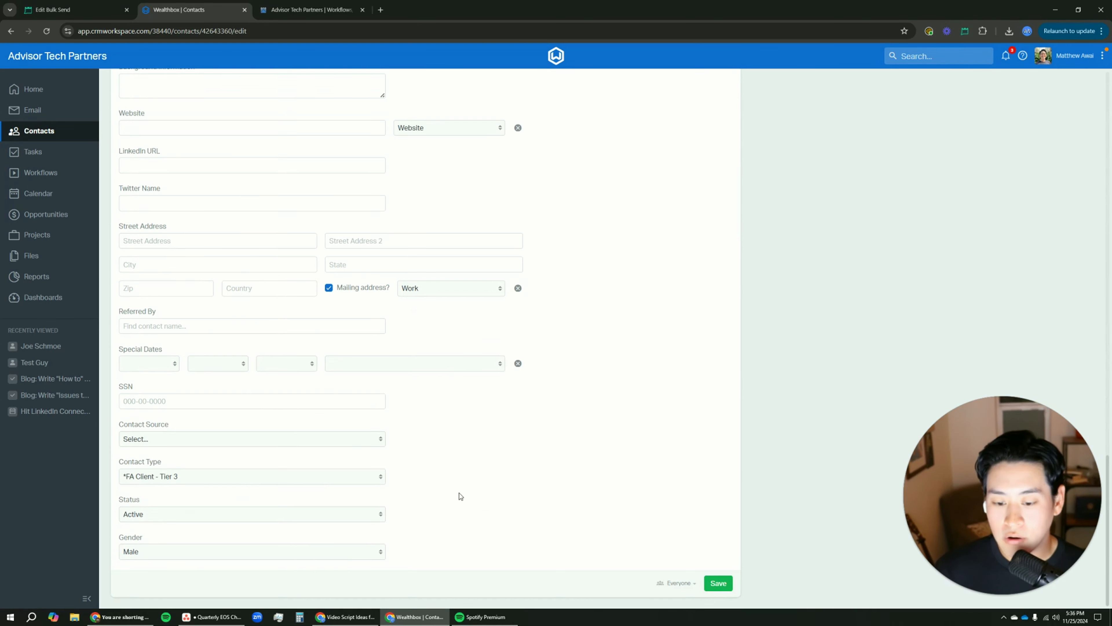
left_click(718, 582)
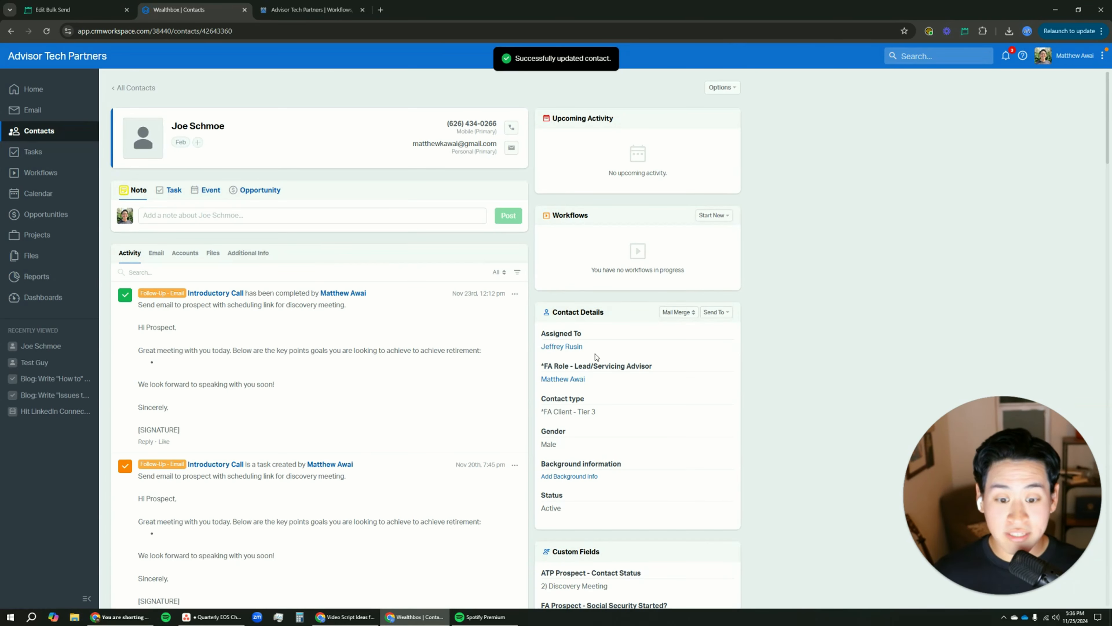
- Copy the *FA Role - Lead/Servicing Advisor label from the contact's details and find it on the GReminders bulk send page
double_click(582, 365)
left_click(582, 363)
key("ctrl+c")
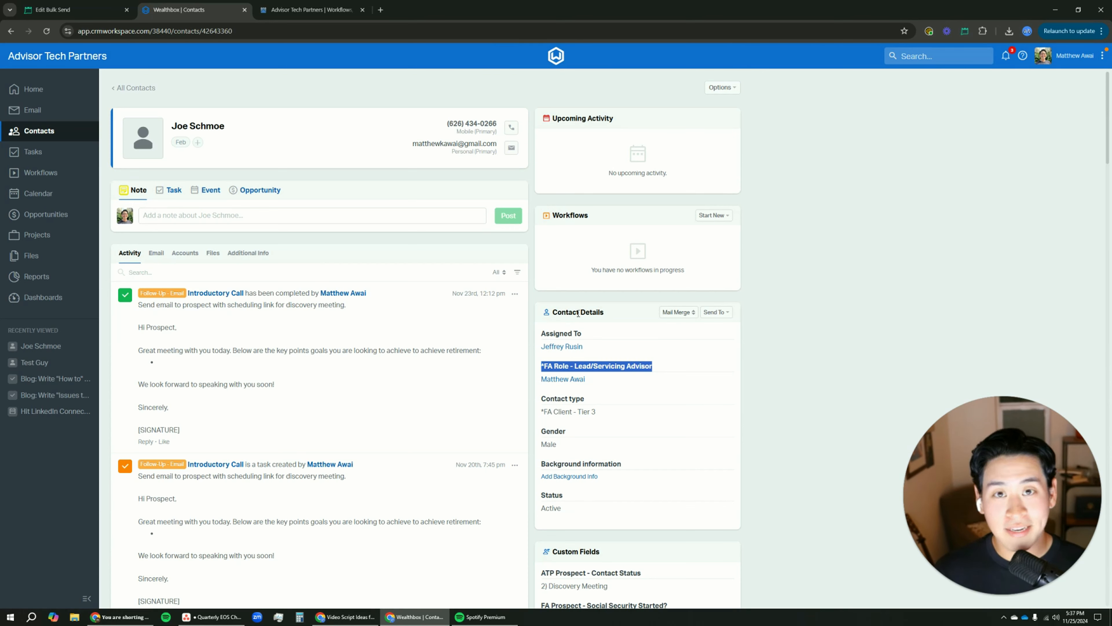
key("ctrl+Tab")
key("ctrl+Tab")
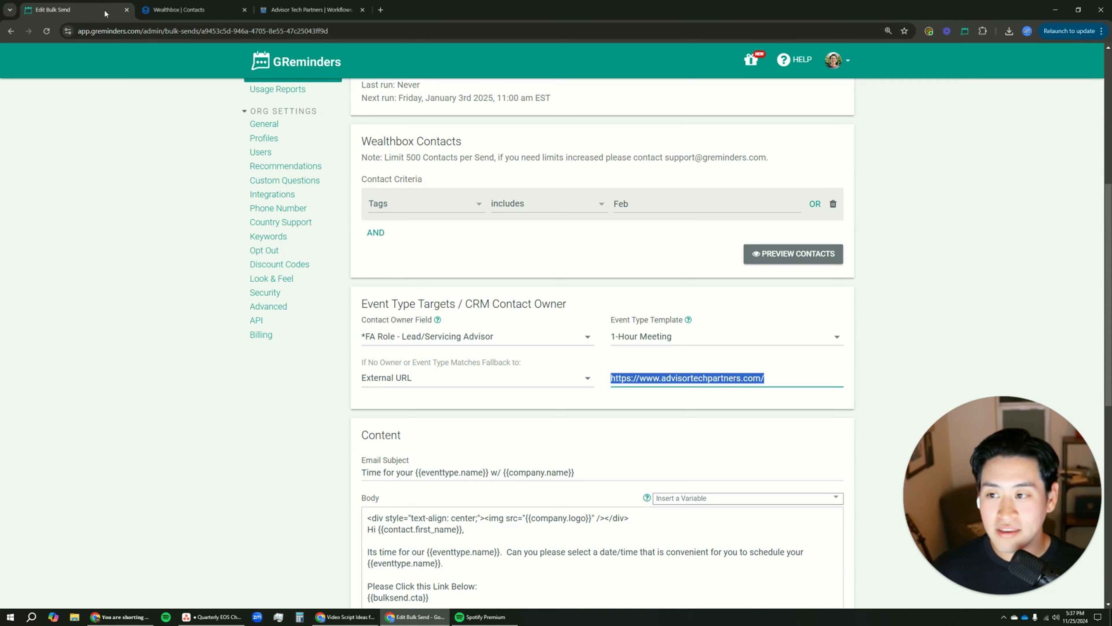
key("ctrl+v")
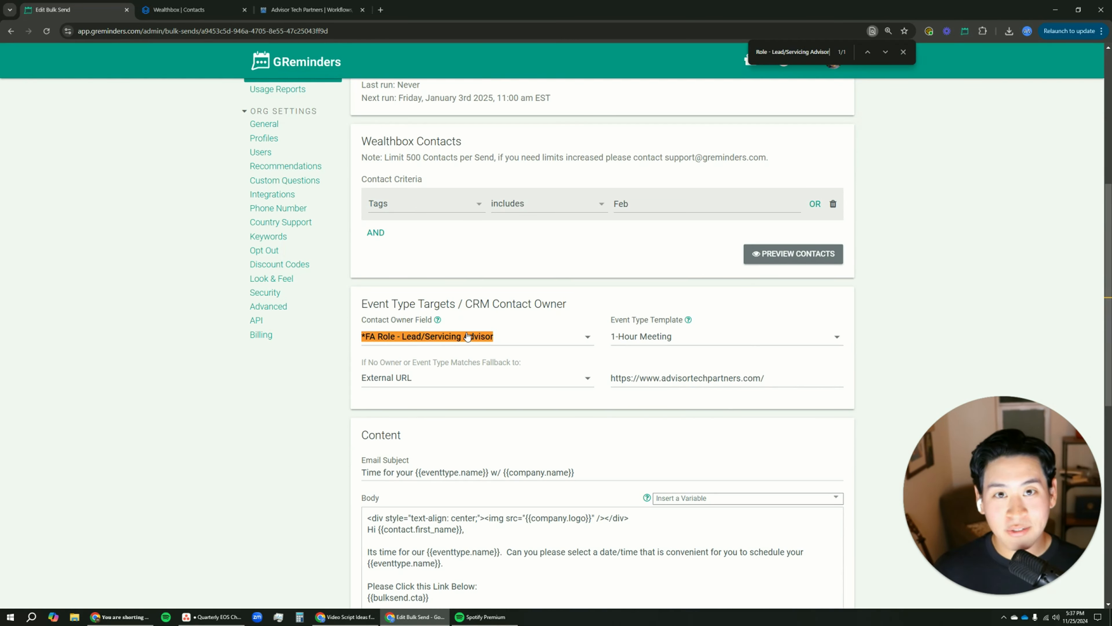
- Examine the email subject and body template in the Content section of the bulk send
scroll(443, 405, "down", 6)
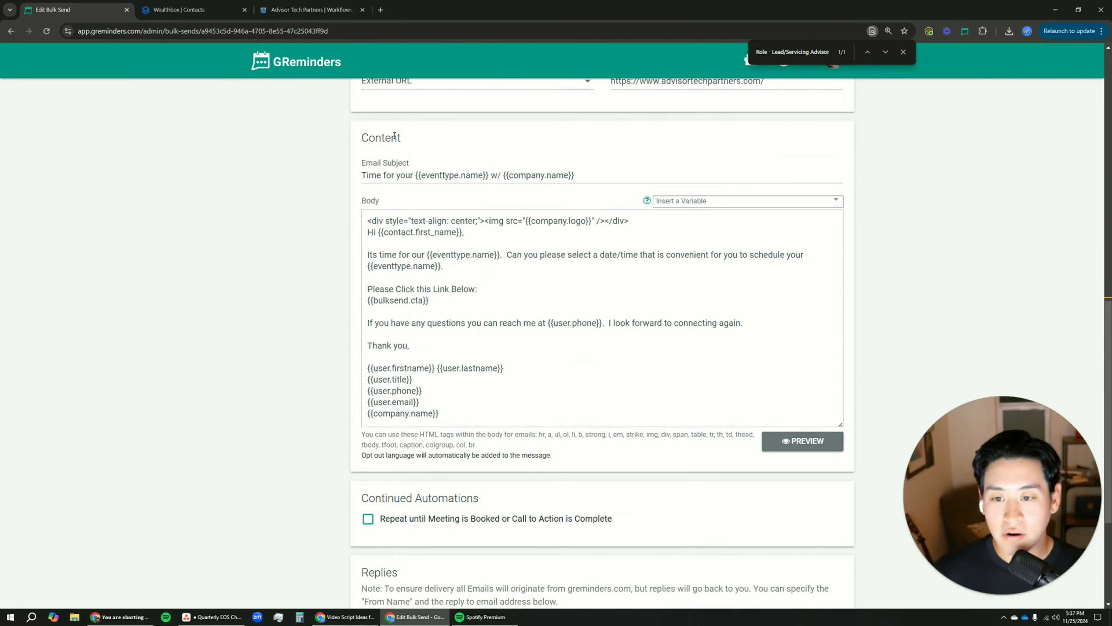
double_click(395, 136)
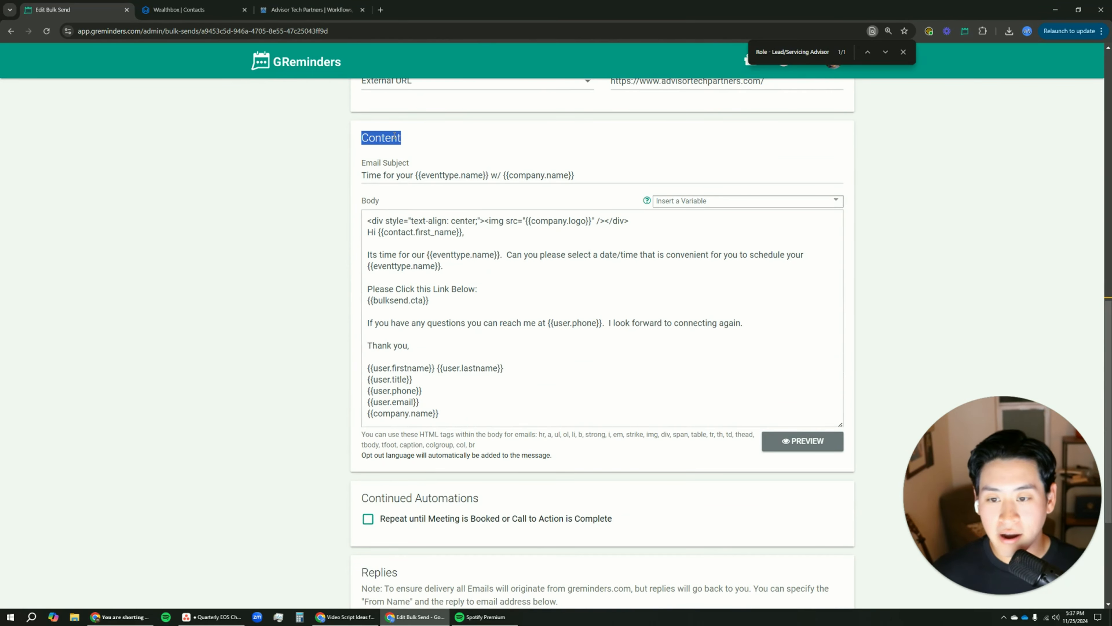
left_click(408, 175)
key("ctrl+a")
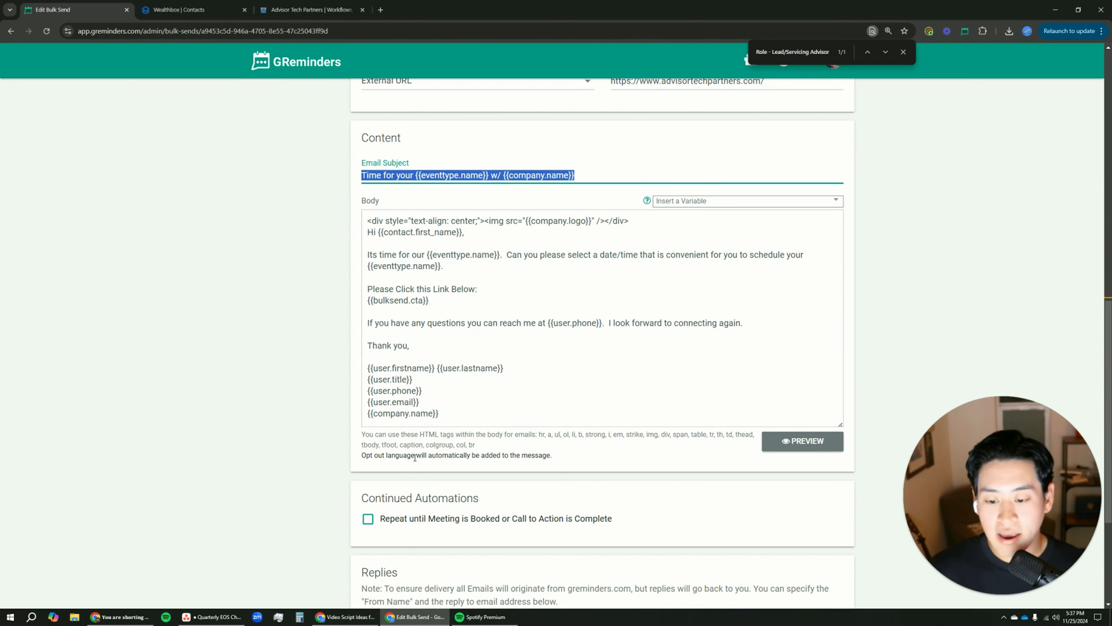
scroll(417, 454, "down", 1)
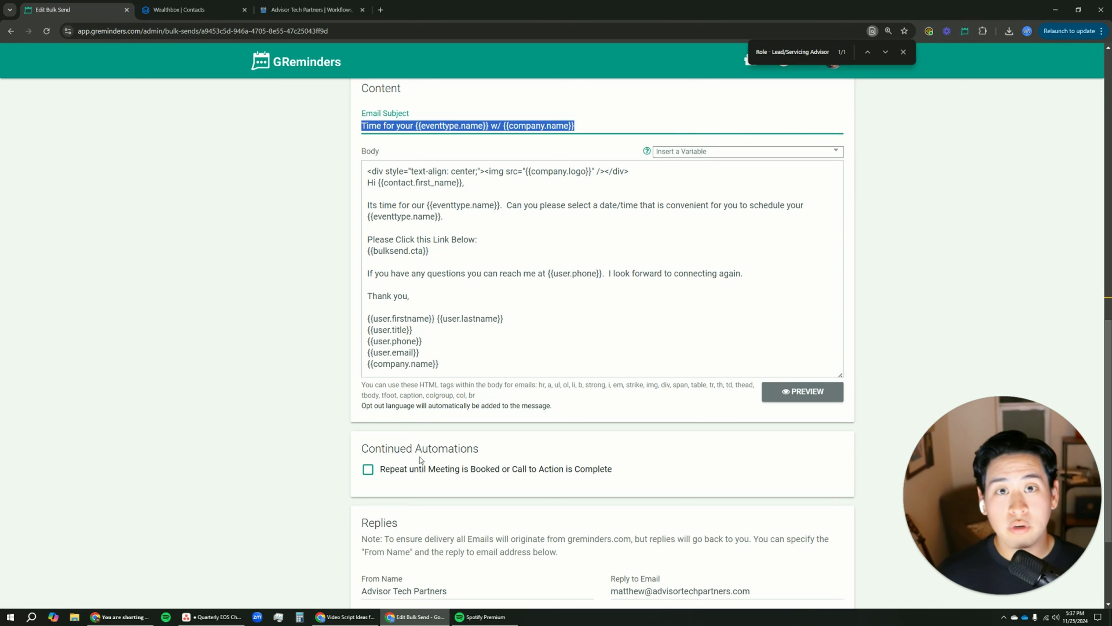
- Preview the email with sample data, check its greeting line, and close the preview
left_click(800, 392)
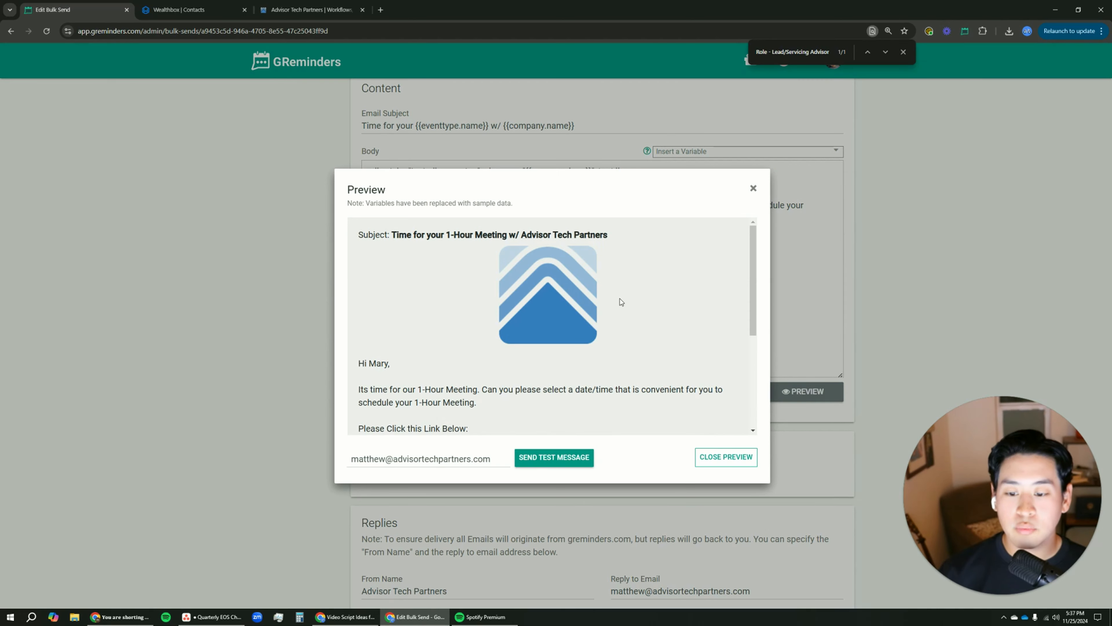
scroll(620, 303, "down", 2)
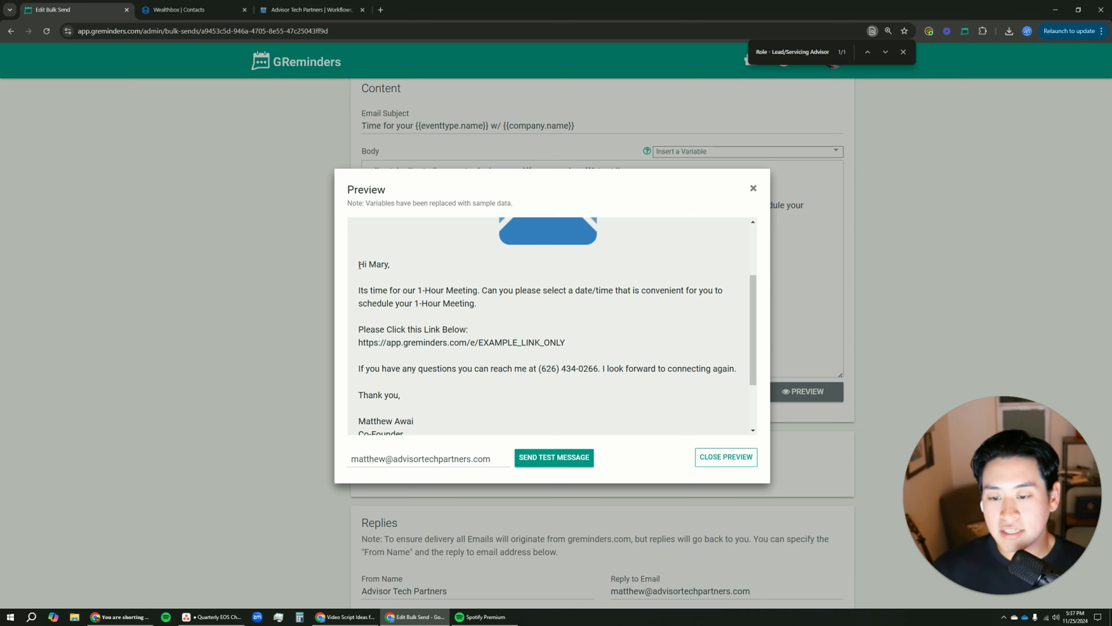
left_click_drag(358, 265, 391, 265)
left_click(379, 263)
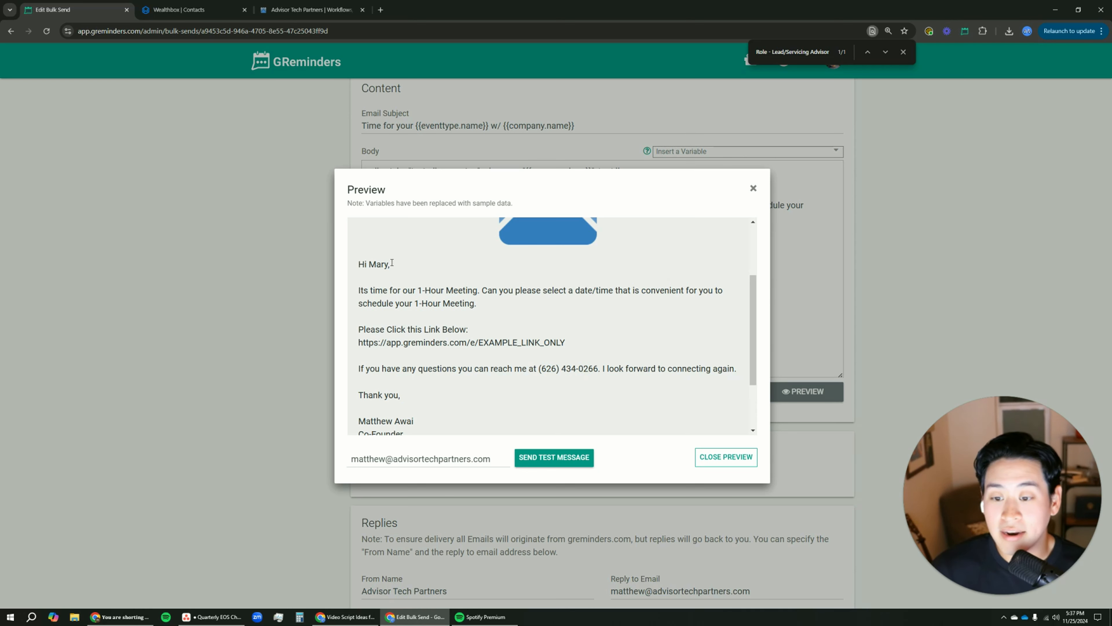
left_click(753, 189)
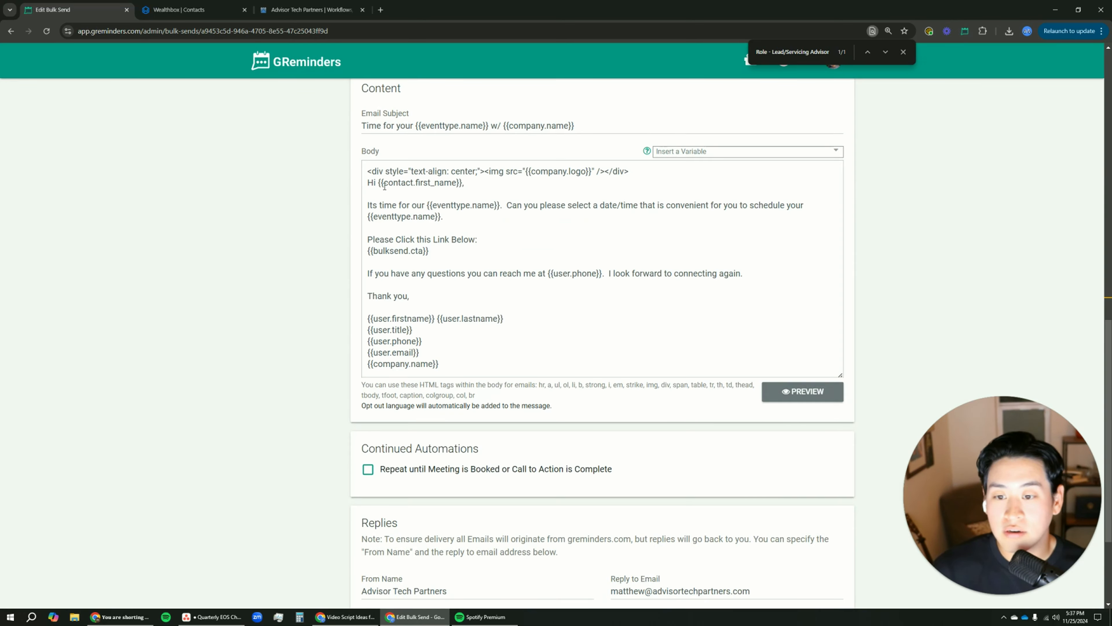
- Compare the sample contact's first name in Wealthbox with the {{contact.first_name}} variable in the GReminders email body
left_click(177, 9)
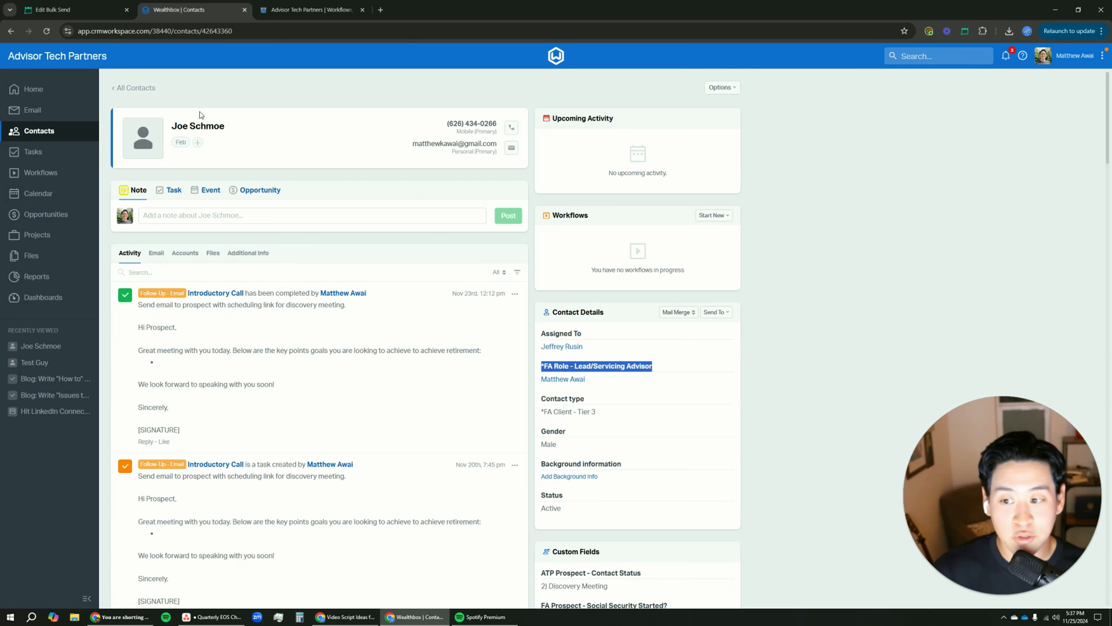
double_click(173, 125)
left_click(93, 6)
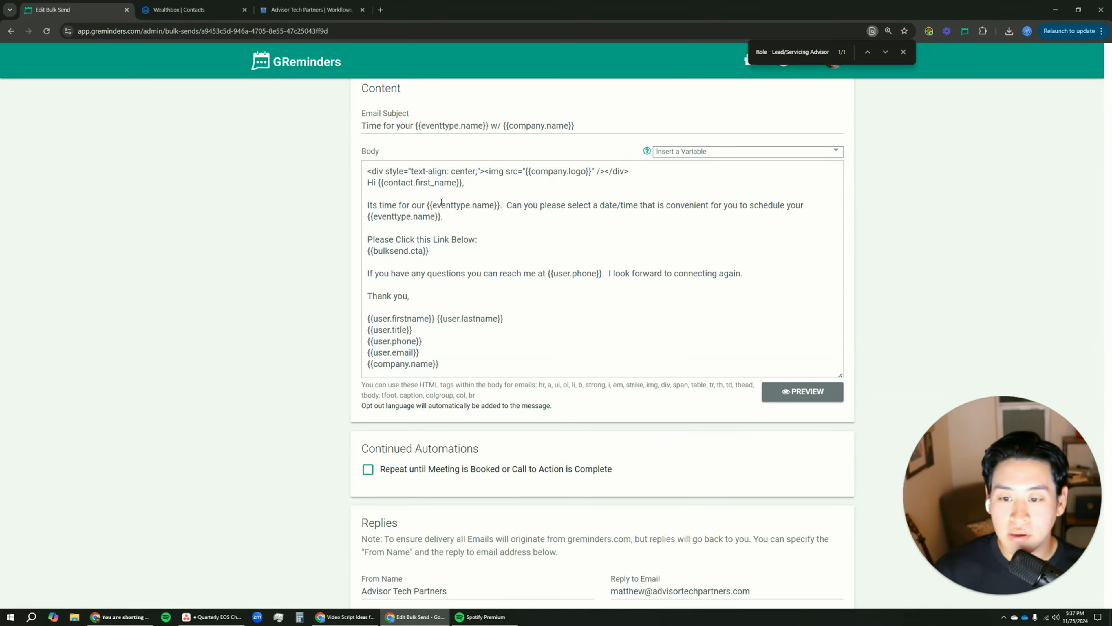
left_click(411, 186)
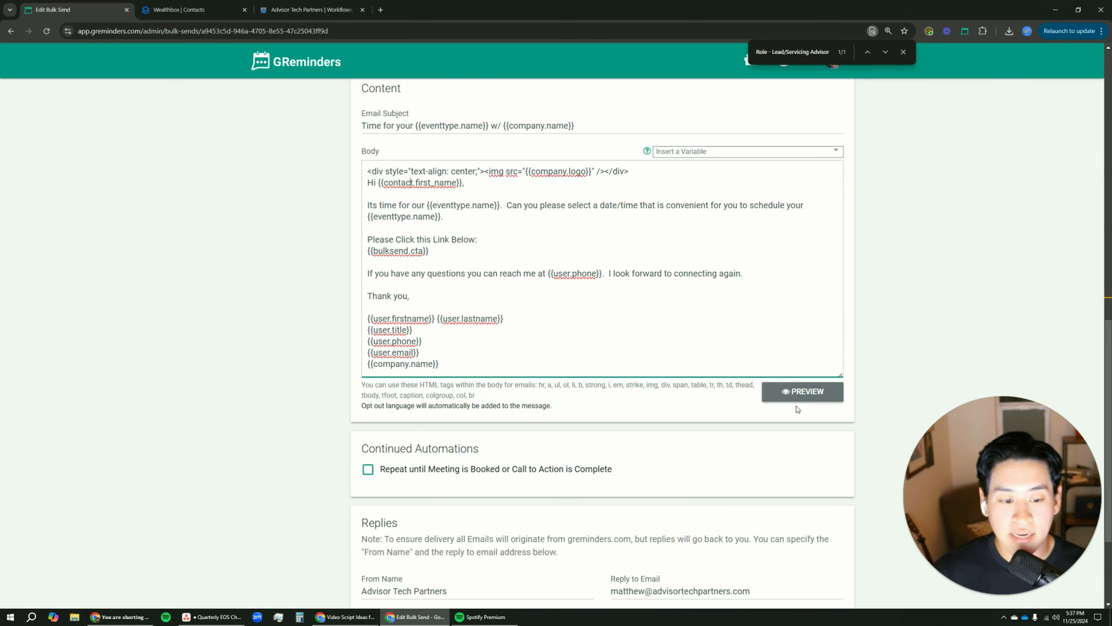
- Preview the email with sample data, close the preview, and view the variables available for the body
left_click(802, 396)
scroll(492, 335, "down", 1)
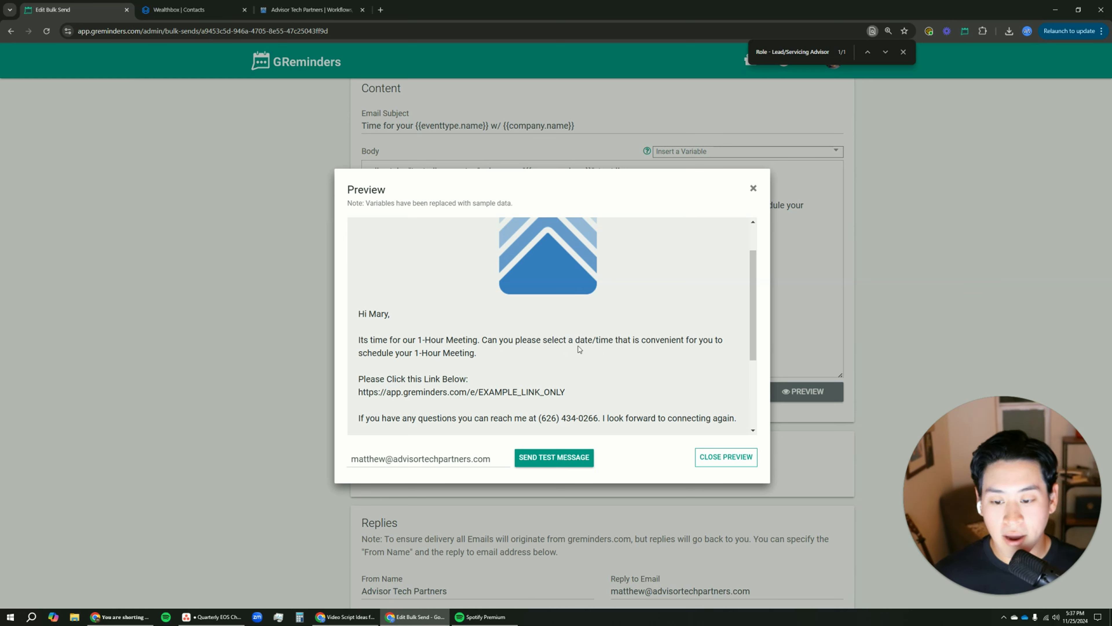
left_click(753, 188)
left_click(710, 152)
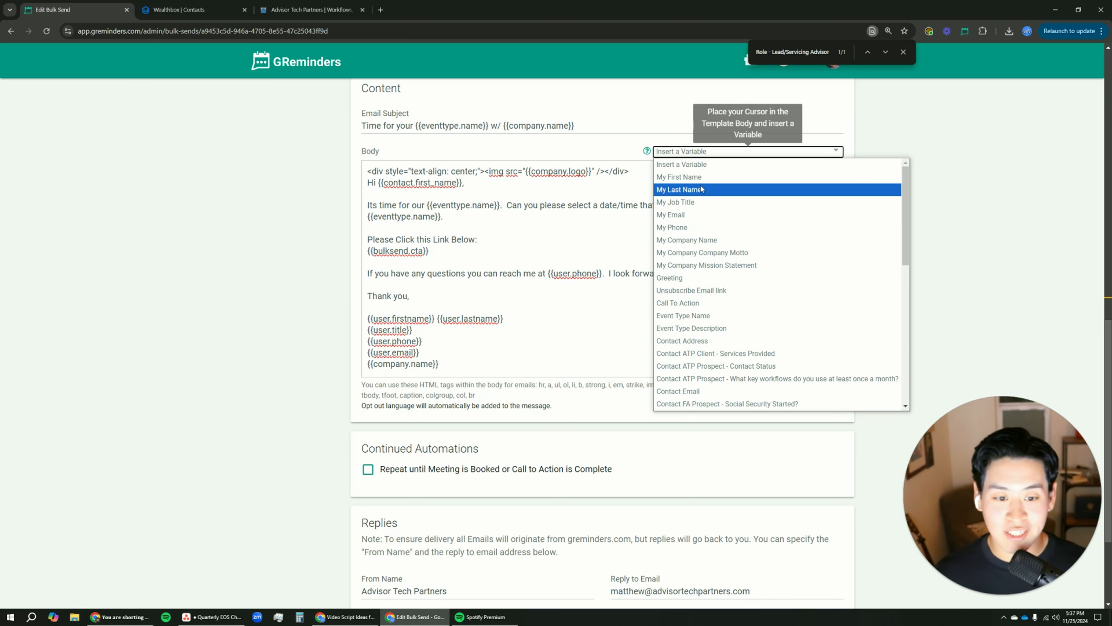
left_click(604, 209)
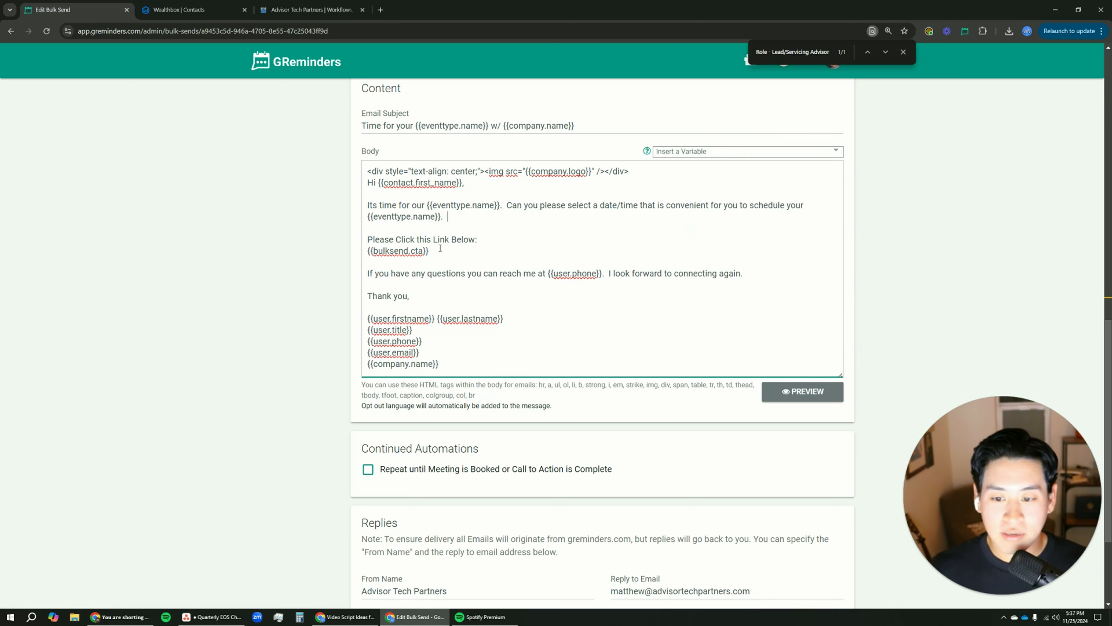
- Examine the {{bulksend.cta}} link variable in the email body against the contact owner and event type settings
left_click(455, 256)
left_click_drag(367, 251, 429, 254)
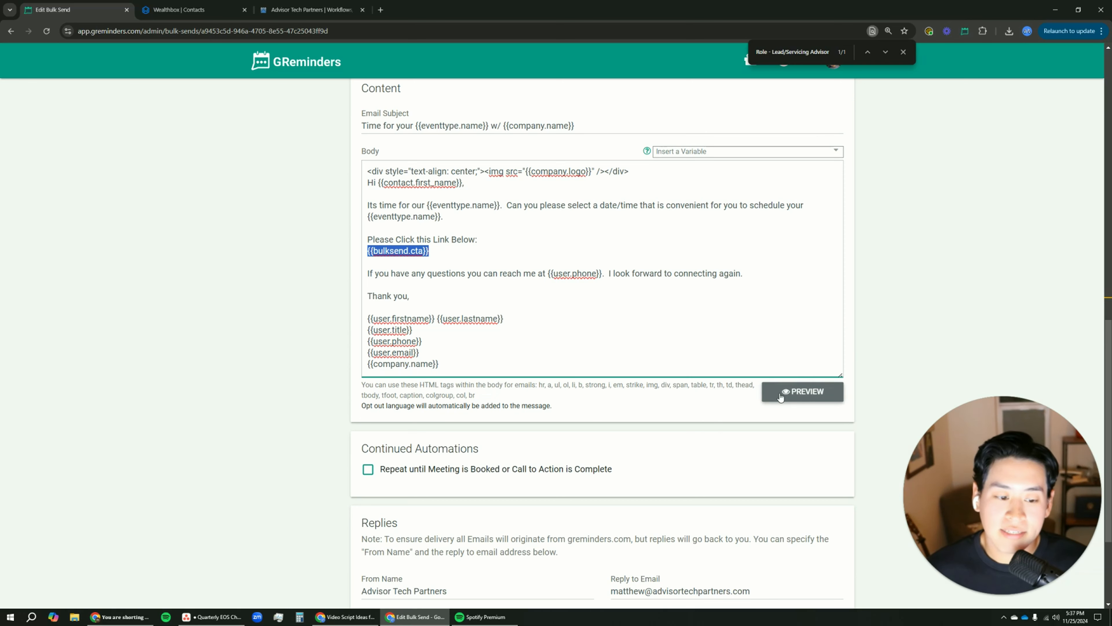
scroll(712, 363, "up", 8)
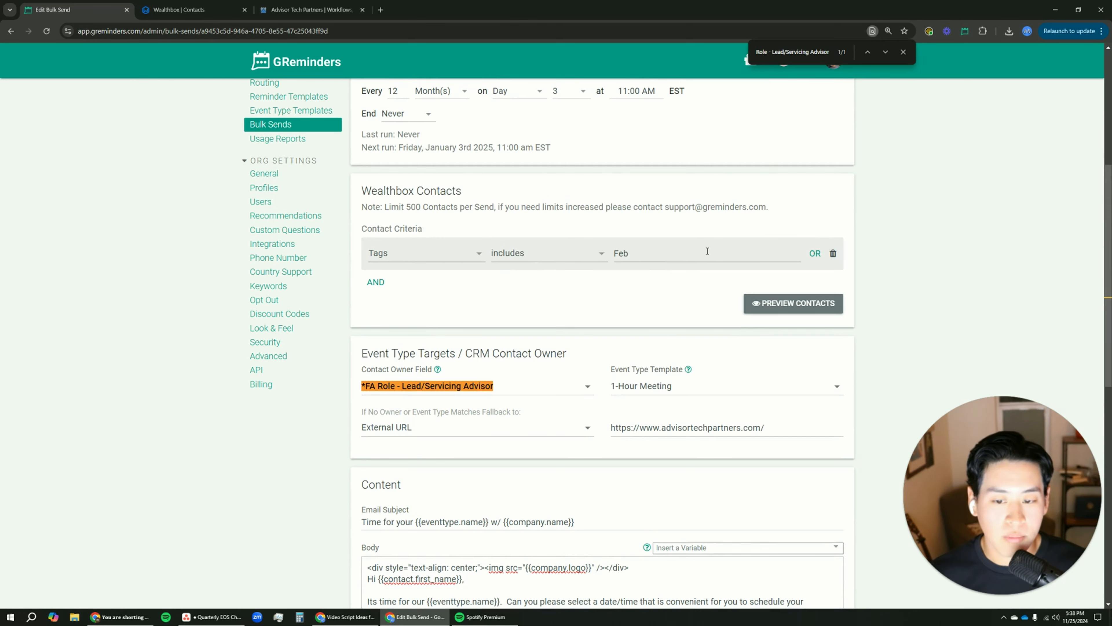
scroll(707, 251, "down", 7)
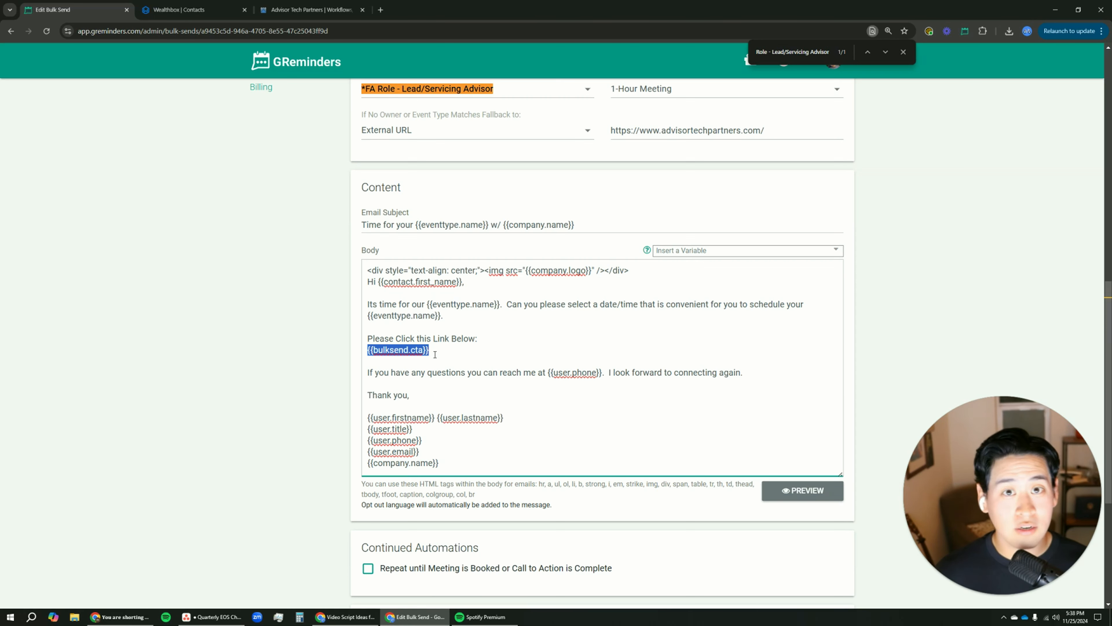
scroll(435, 354, "down", 2)
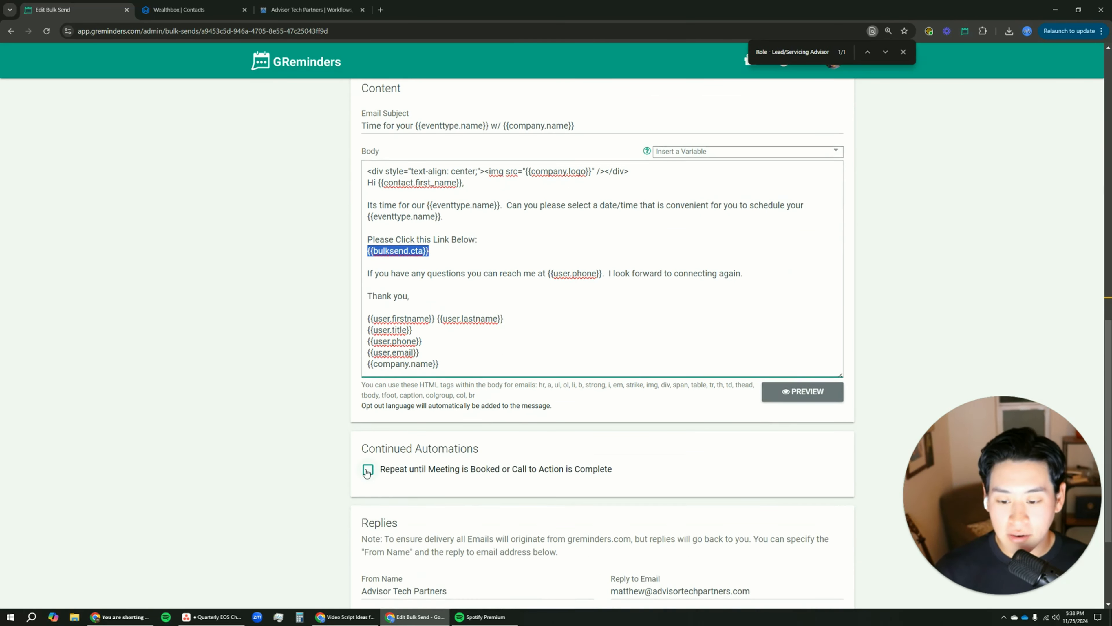
- Enable repeating the bulk send until the meeting is booked or the call to action is complete, and check the send schedule
left_click(387, 470)
scroll(388, 471, "down", 2)
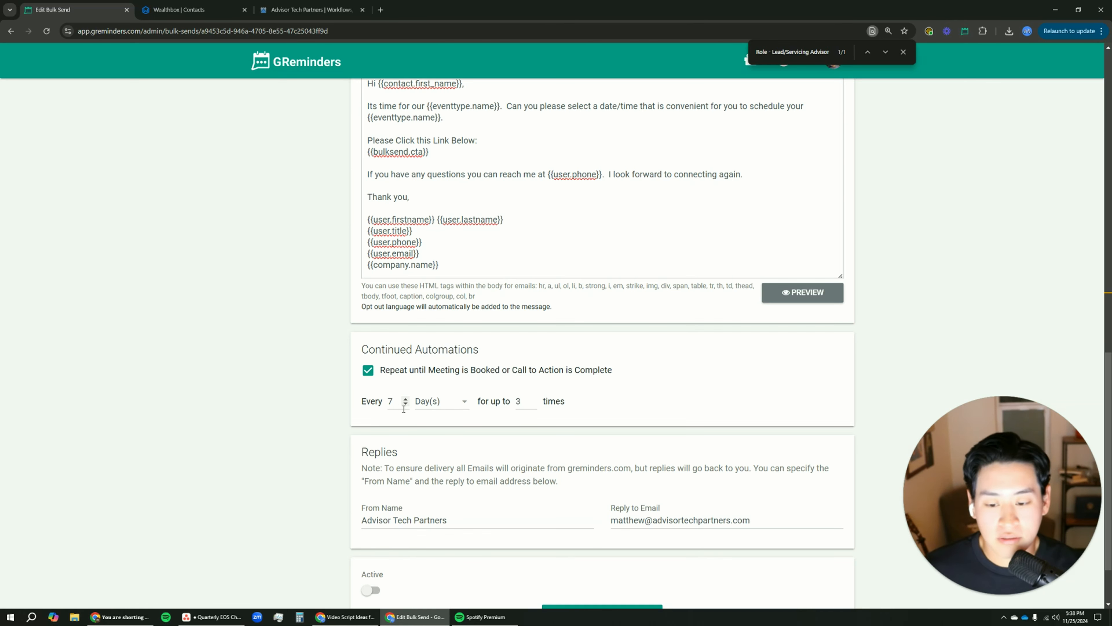
scroll(465, 342, "up", 15)
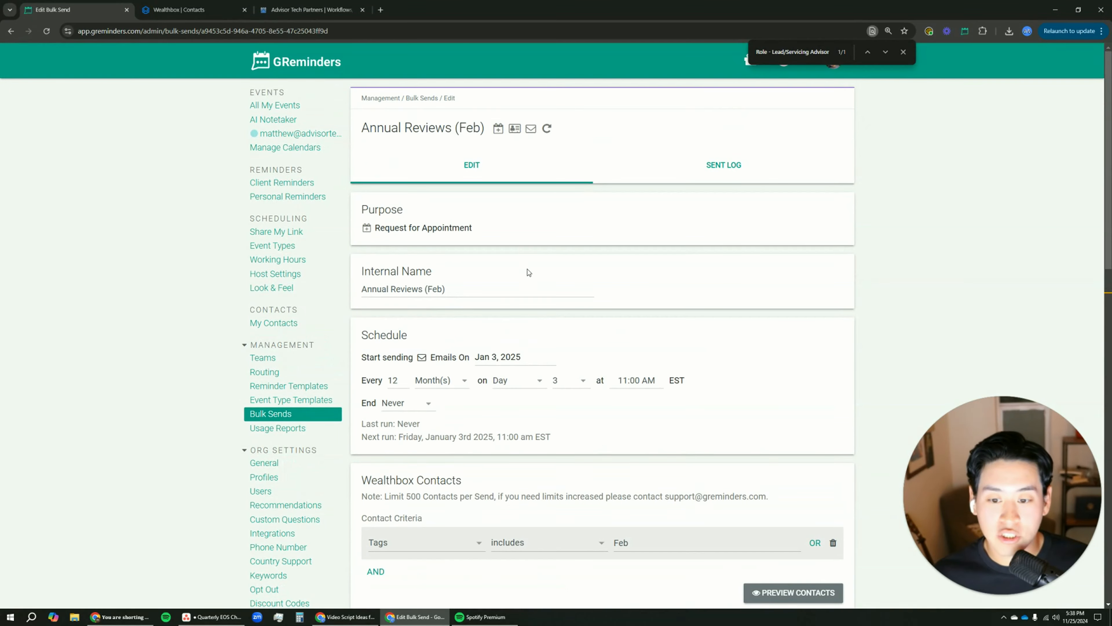
scroll(516, 365, "down", 15)
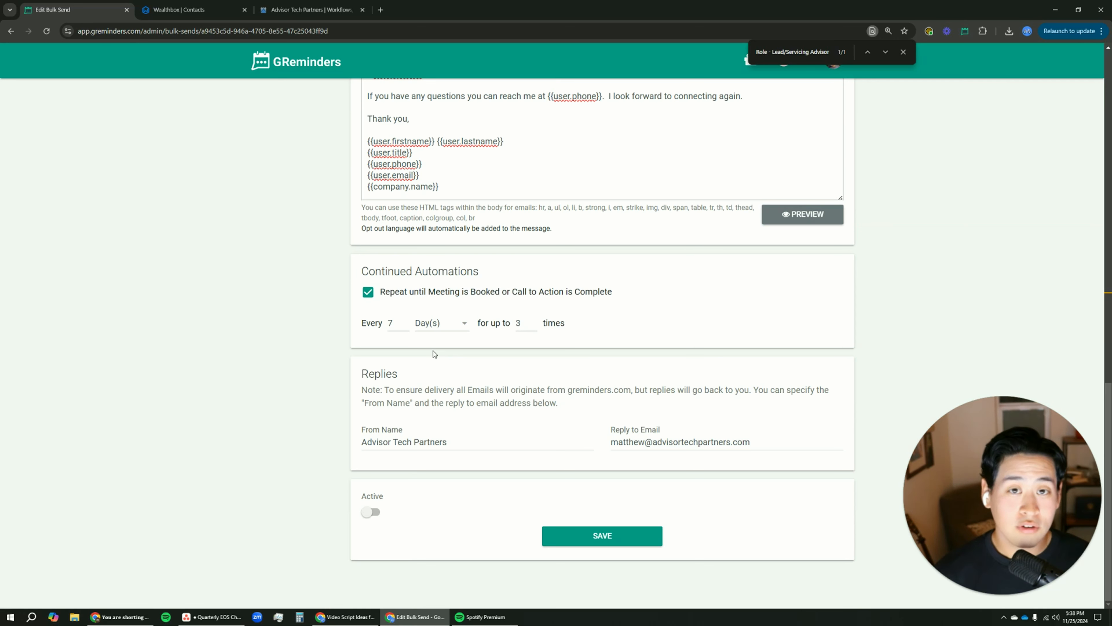
- Examine the {{bulksend.cta}} booking link in the body alongside the repeat interval and repeat limit under Continued Automations
scroll(434, 353, "up", 3)
triple_click(433, 220)
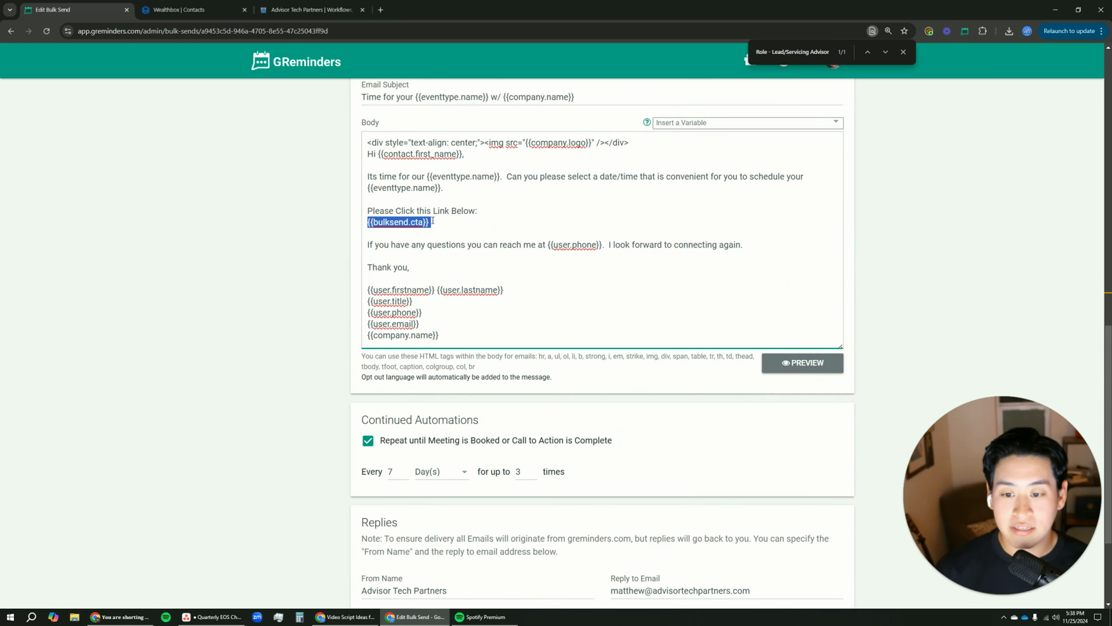
left_click(433, 221)
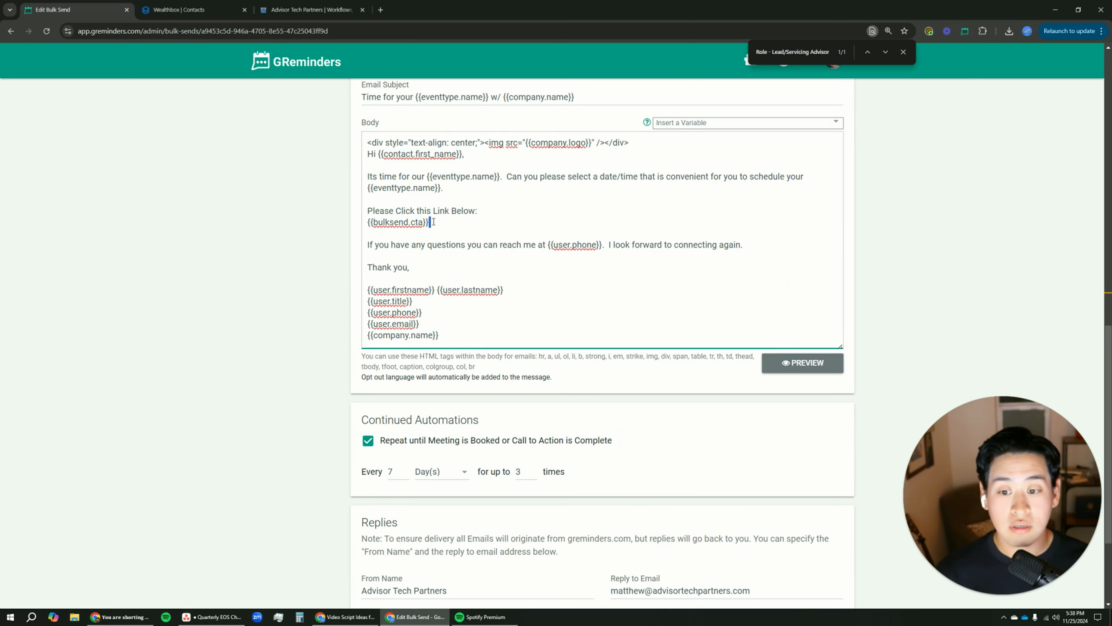
scroll(471, 314, "down", 2)
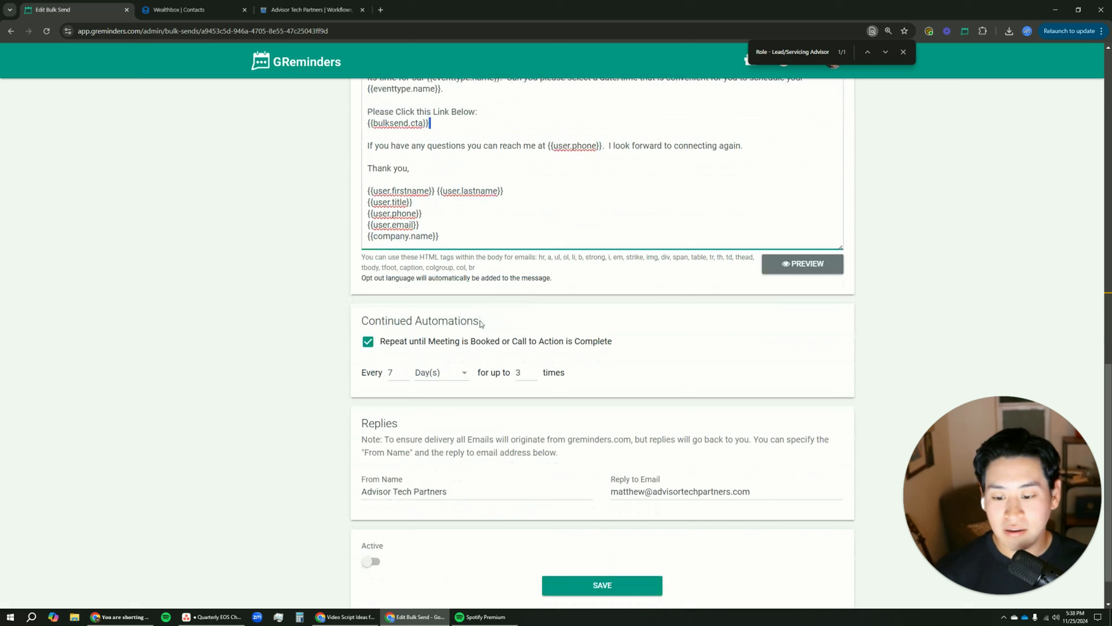
left_click(399, 371)
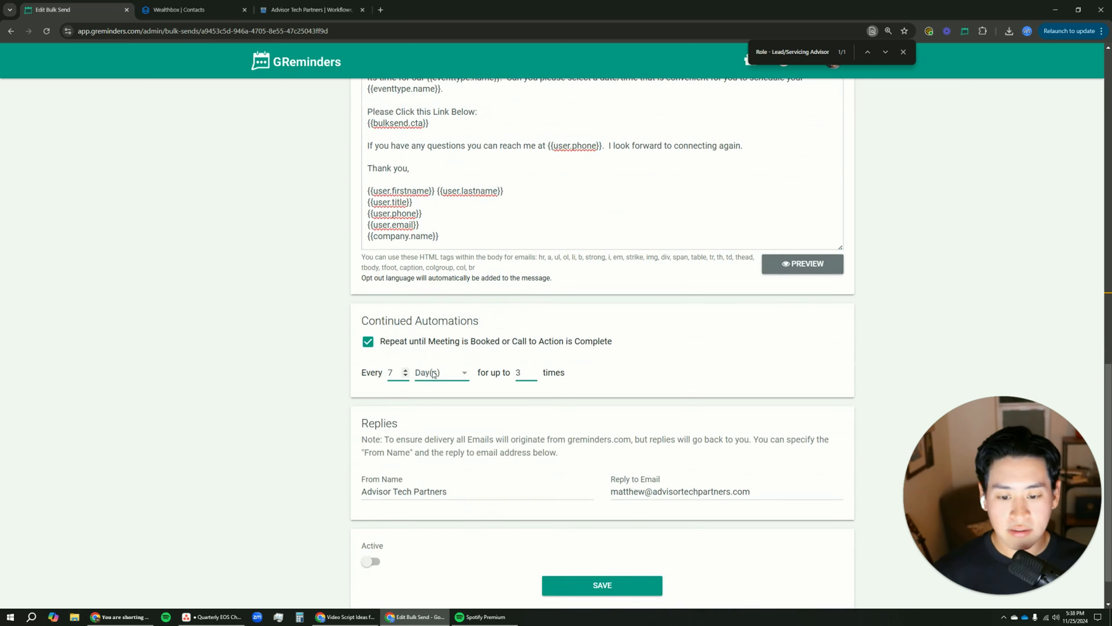
left_click(525, 372)
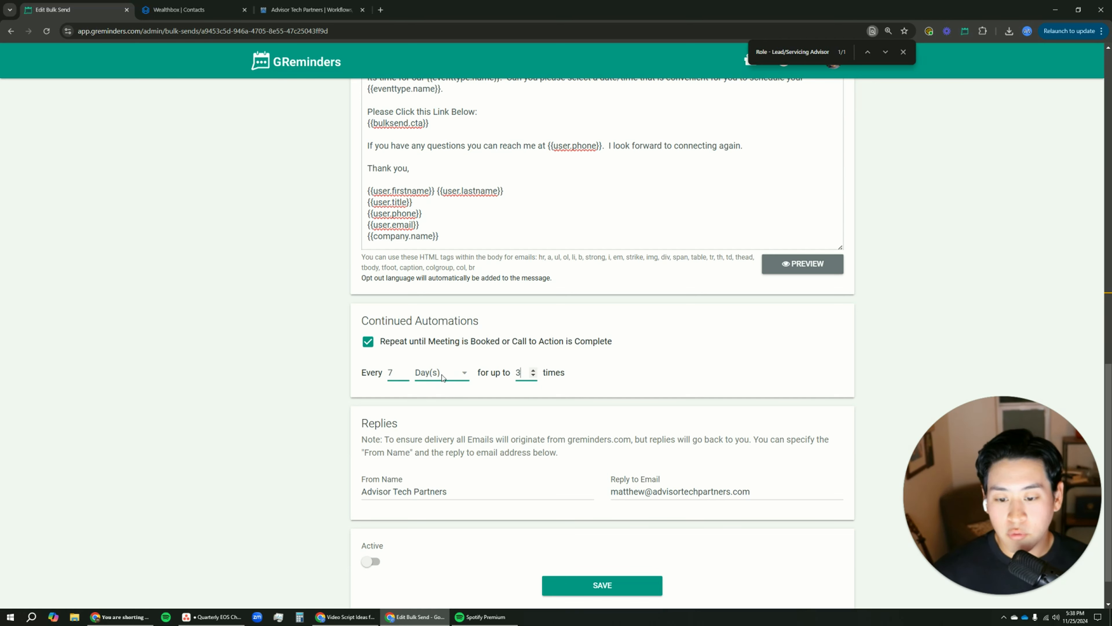
scroll(453, 444, "down", 1)
left_click(470, 393)
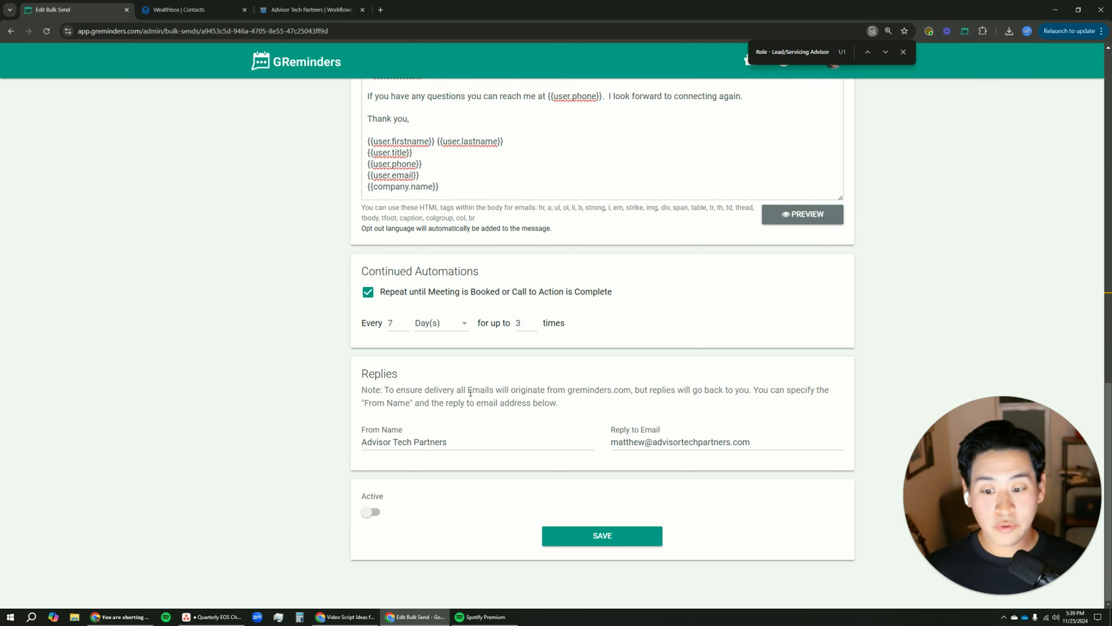
- Check the From Name and Reply to Email values in the Replies section
triple_click(397, 440)
left_click(440, 442)
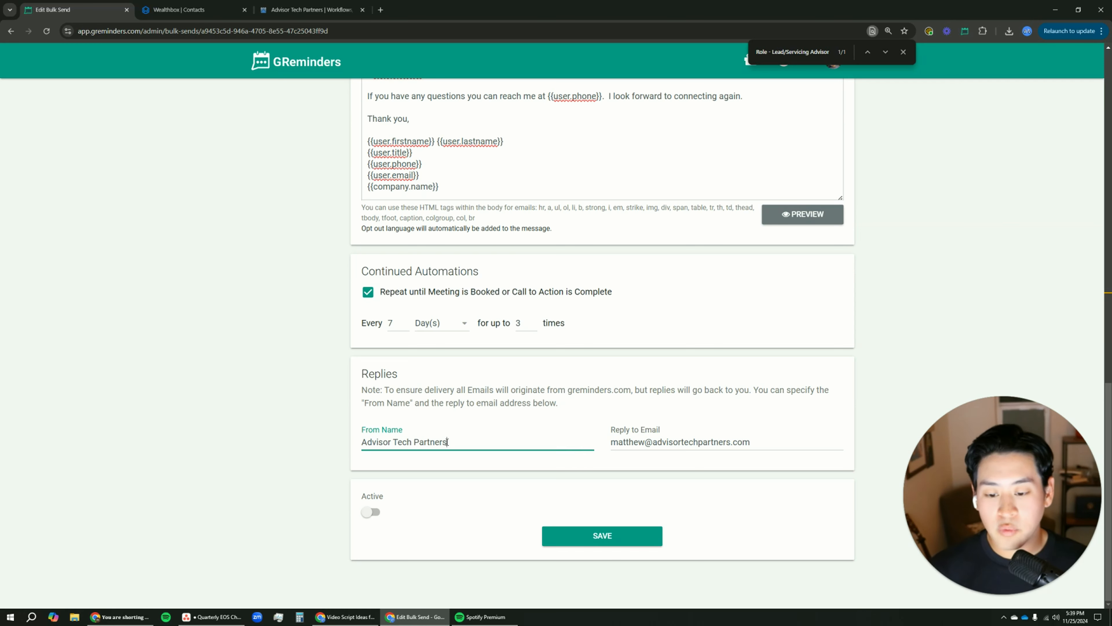
triple_click(447, 442)
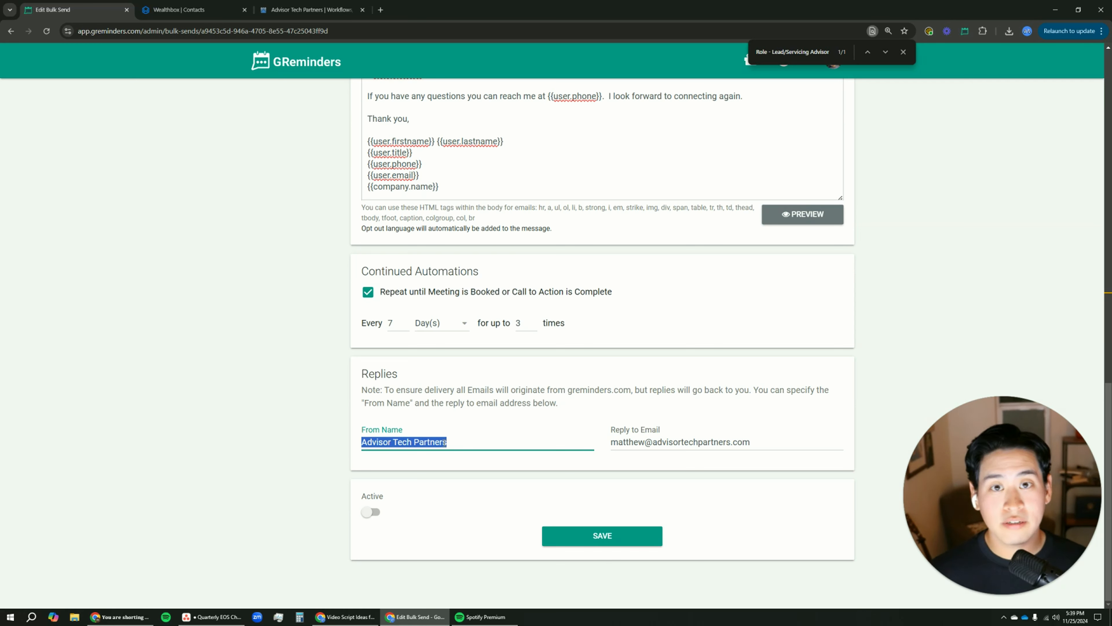
triple_click(635, 442)
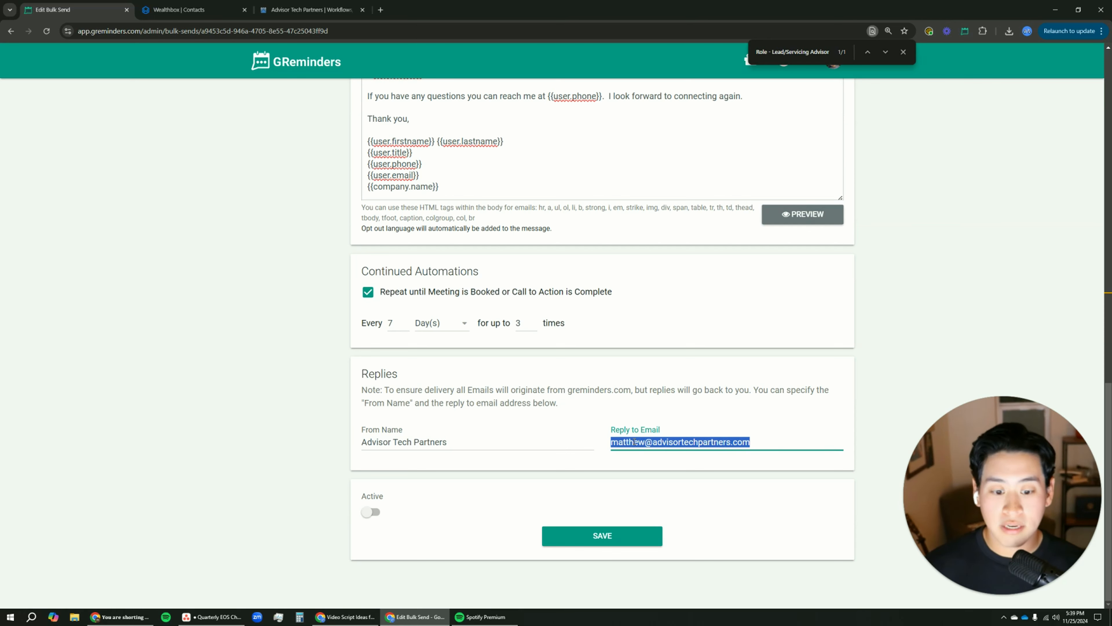
left_click_drag(645, 442, 612, 443)
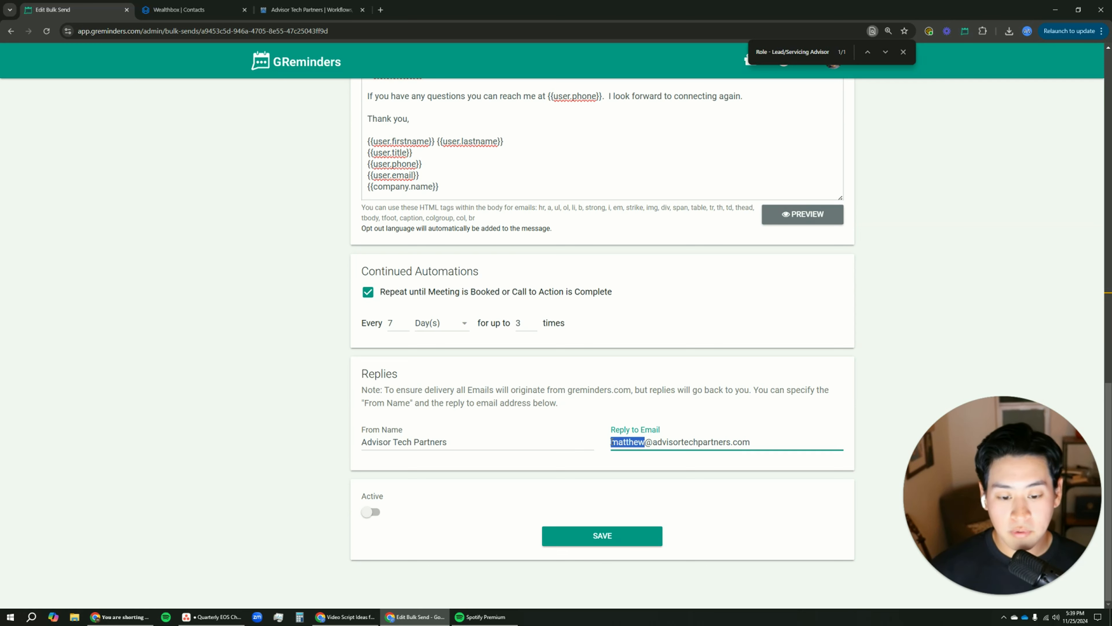
left_click(645, 443)
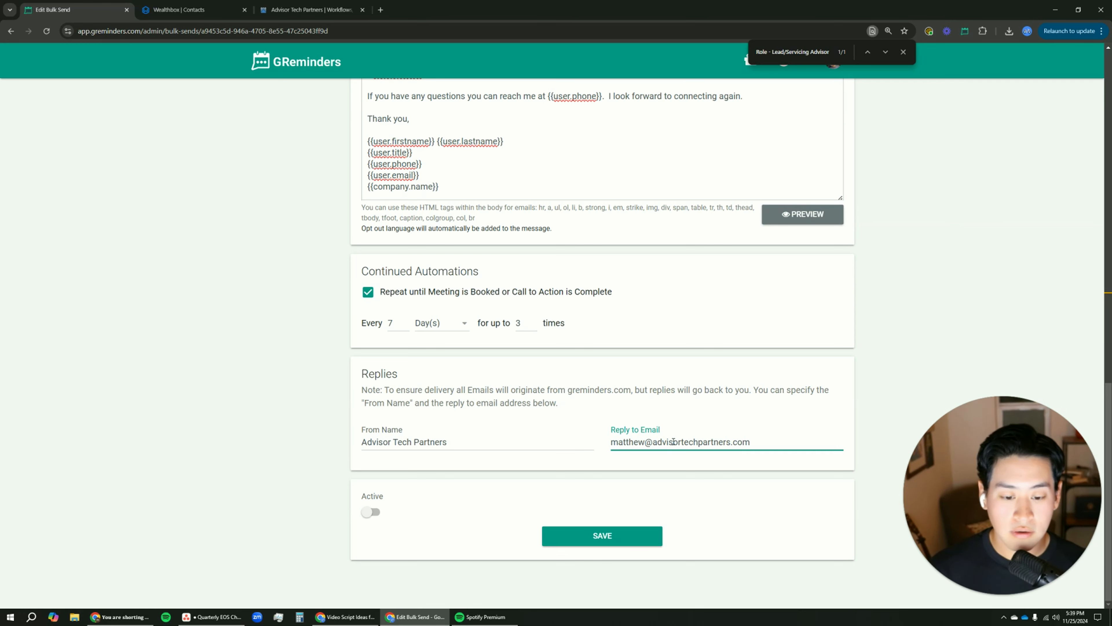
- Activate and save the annual reviews bulk send, and check its next run date in the Bulk Sends list
left_click(371, 512)
left_click(616, 536)
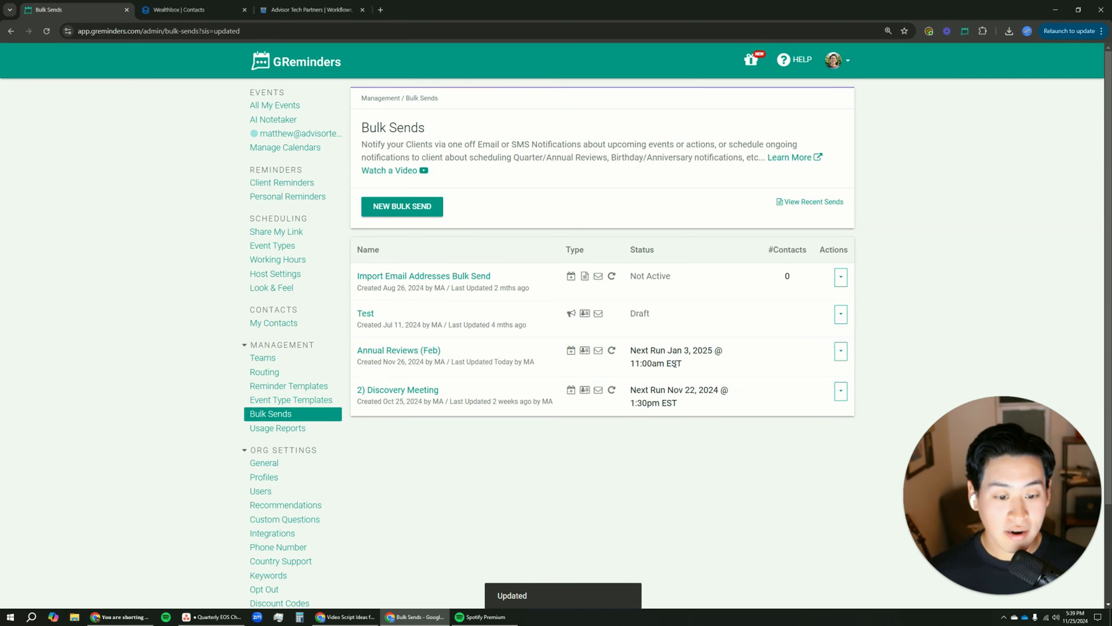
triple_click(686, 352)
left_click(690, 362)
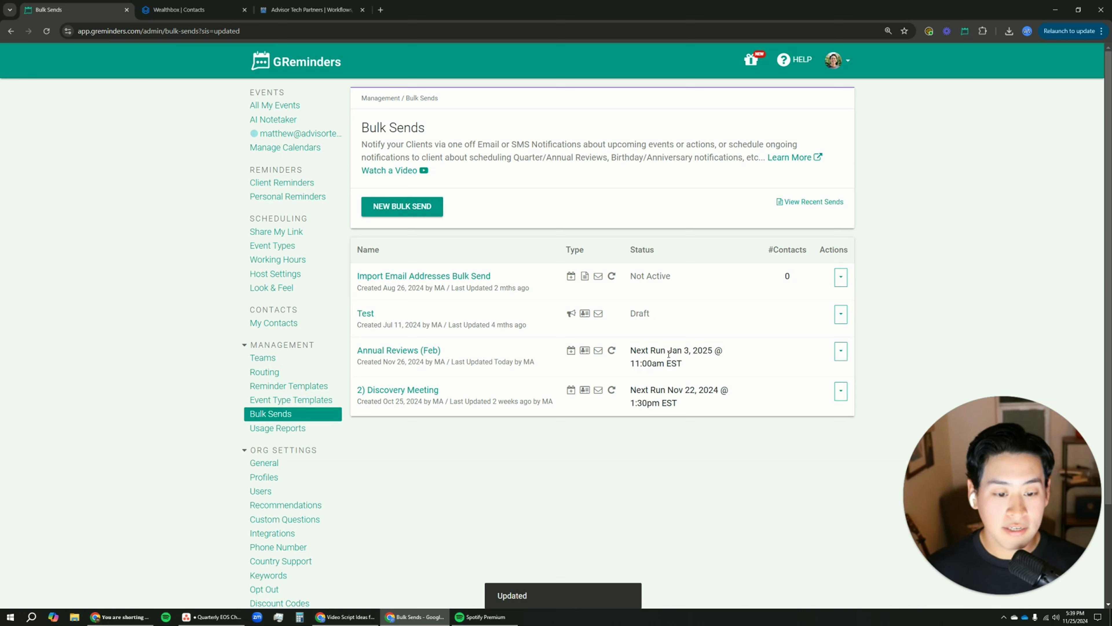
left_click_drag(668, 351, 726, 357)
left_click(696, 354)
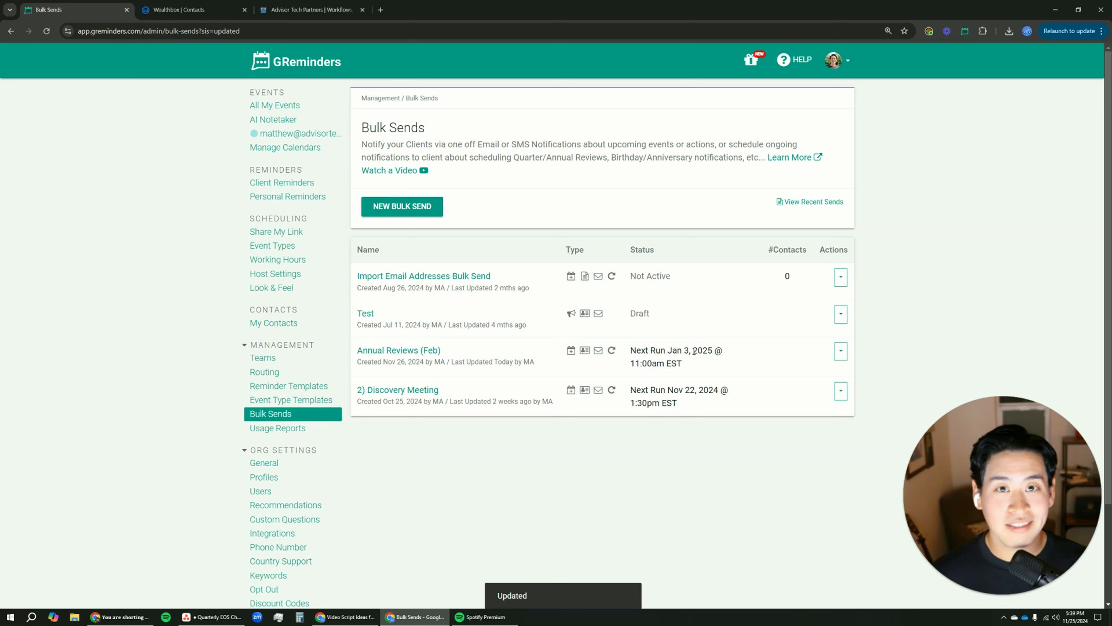
- Reopen the Annual Reviews (Feb) bulk send, view its sent log, and return to its schedule and contact criteria
left_click(841, 351)
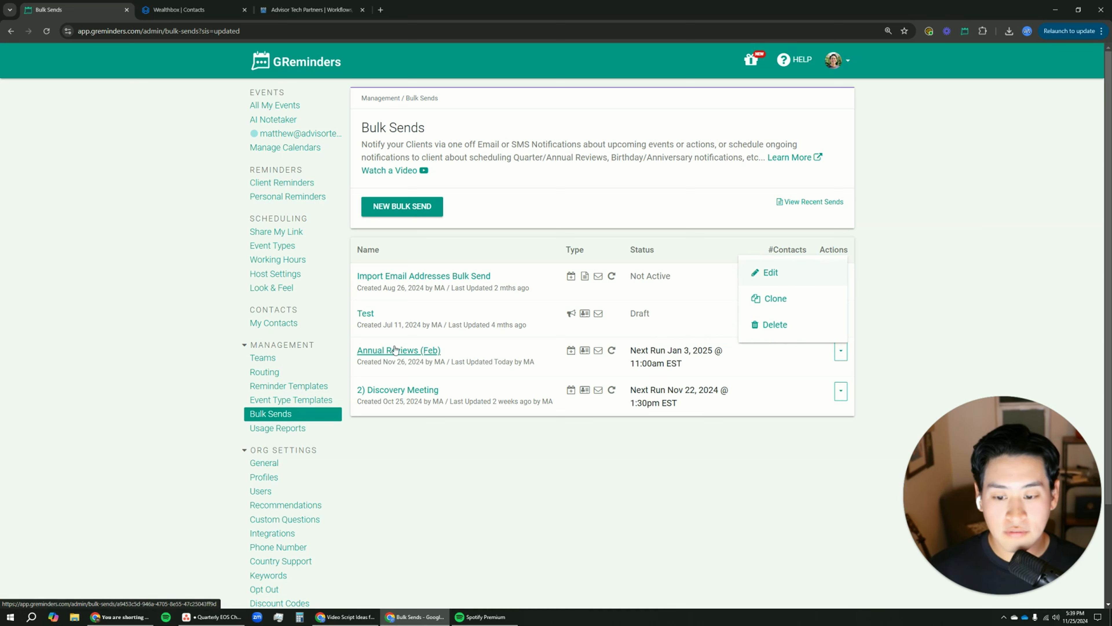
left_click(775, 279)
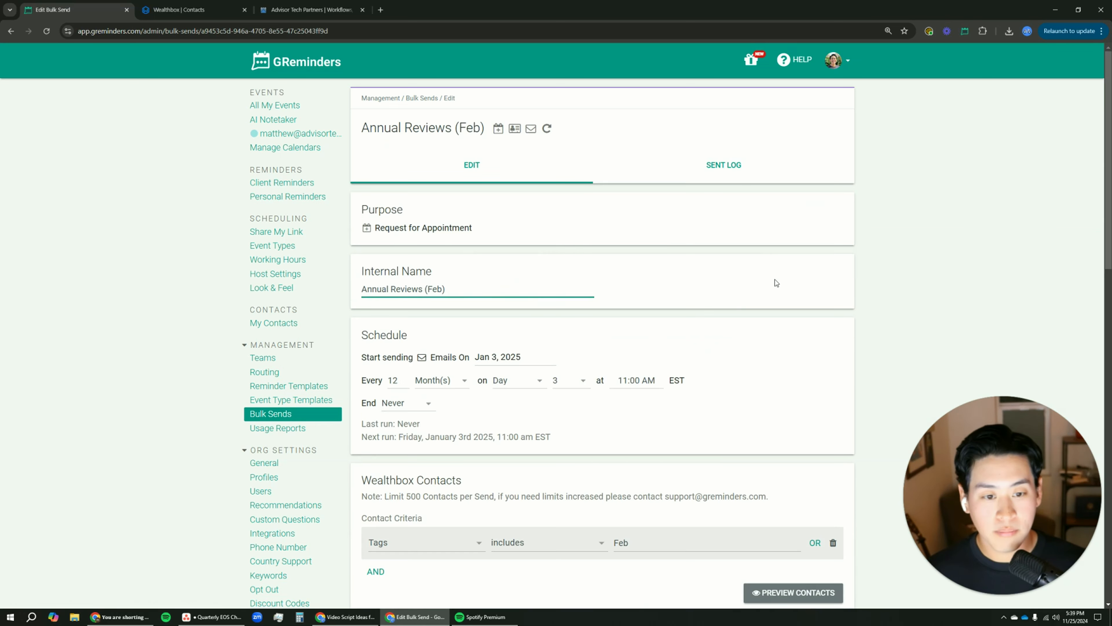
left_click(723, 176)
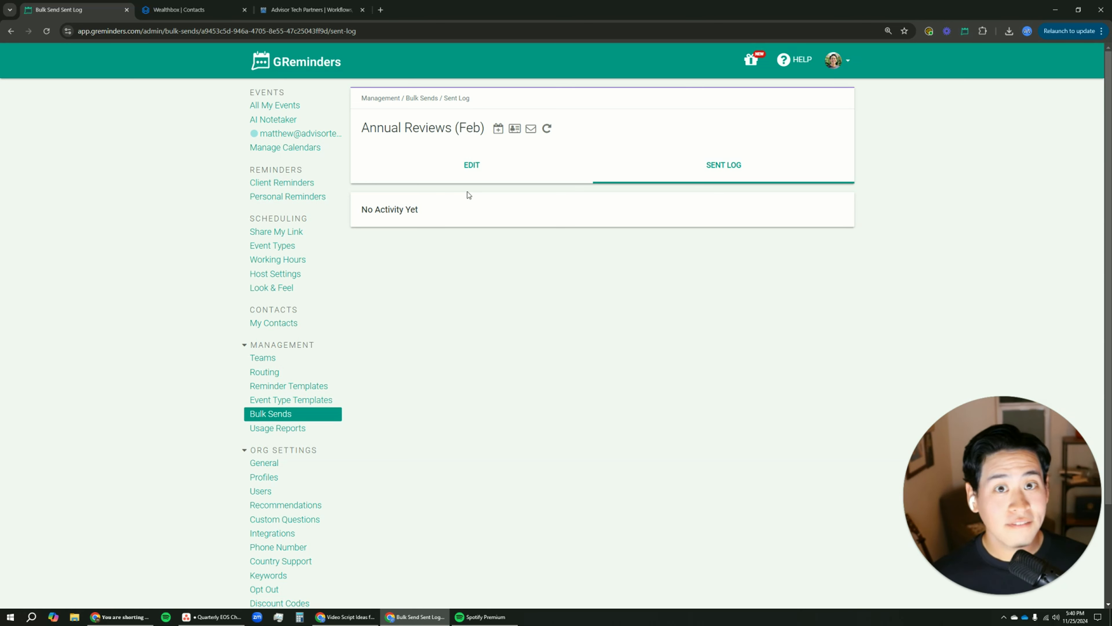
left_click(495, 166)
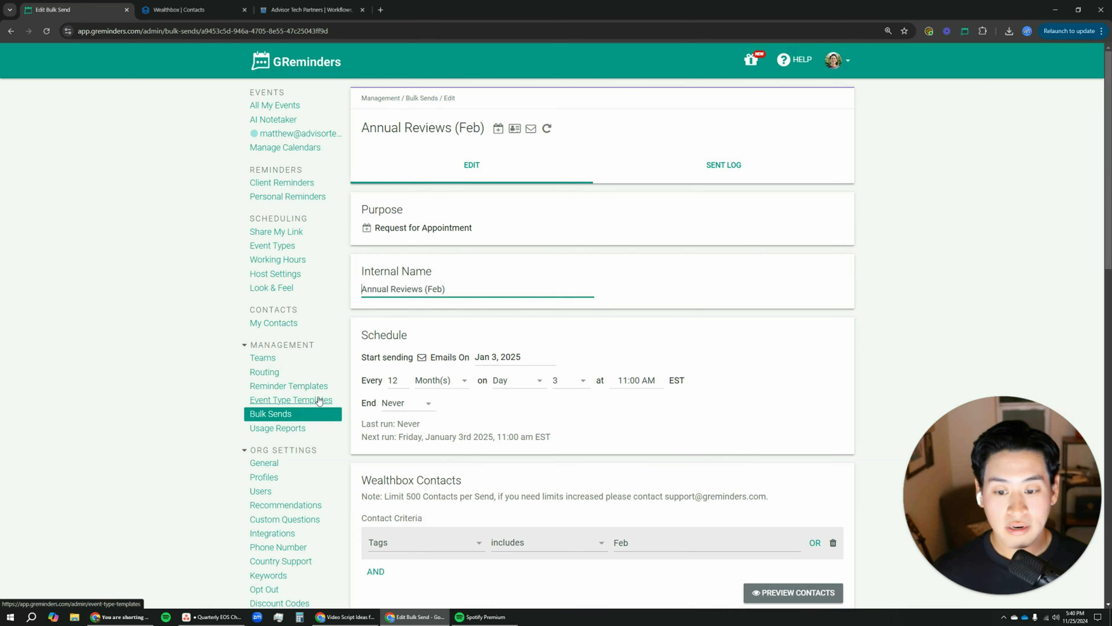
scroll(437, 359, "down", 3)
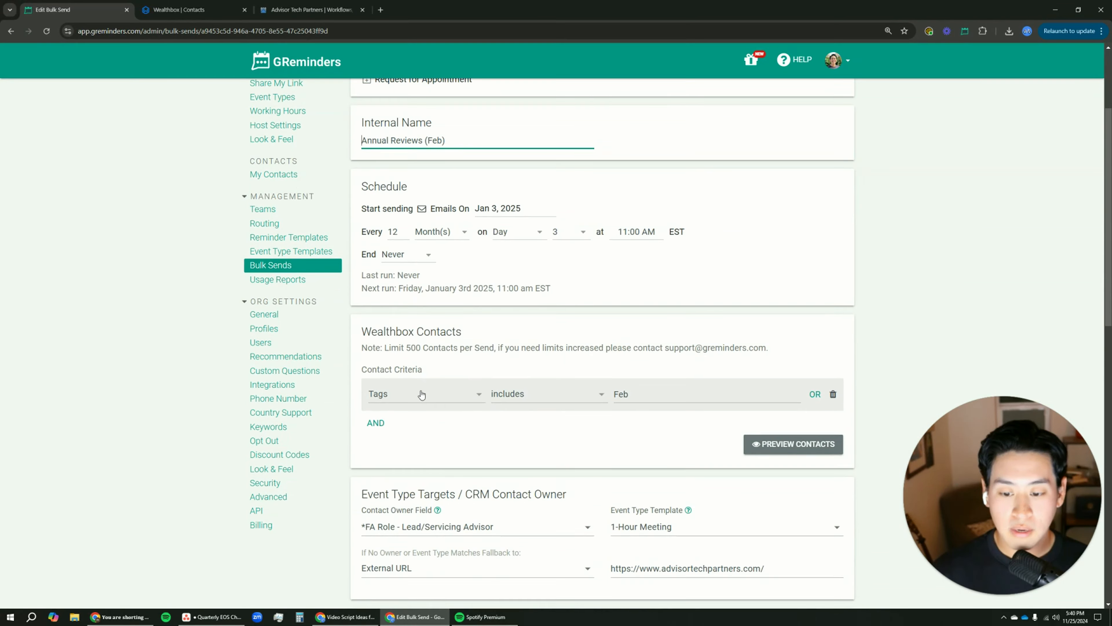
scroll(428, 416, "up", 1)
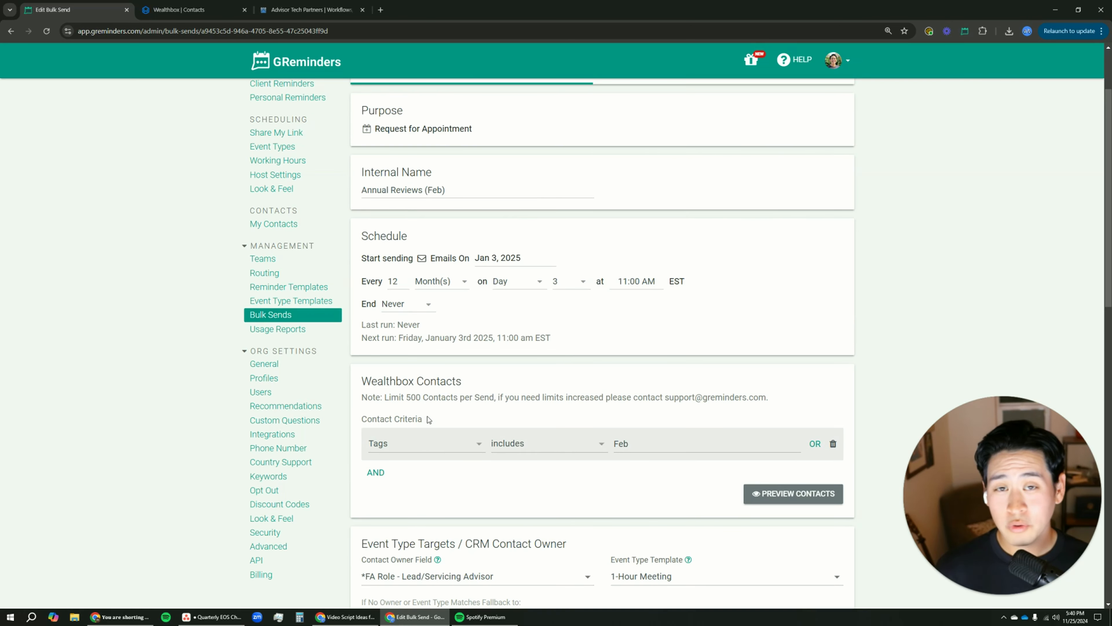